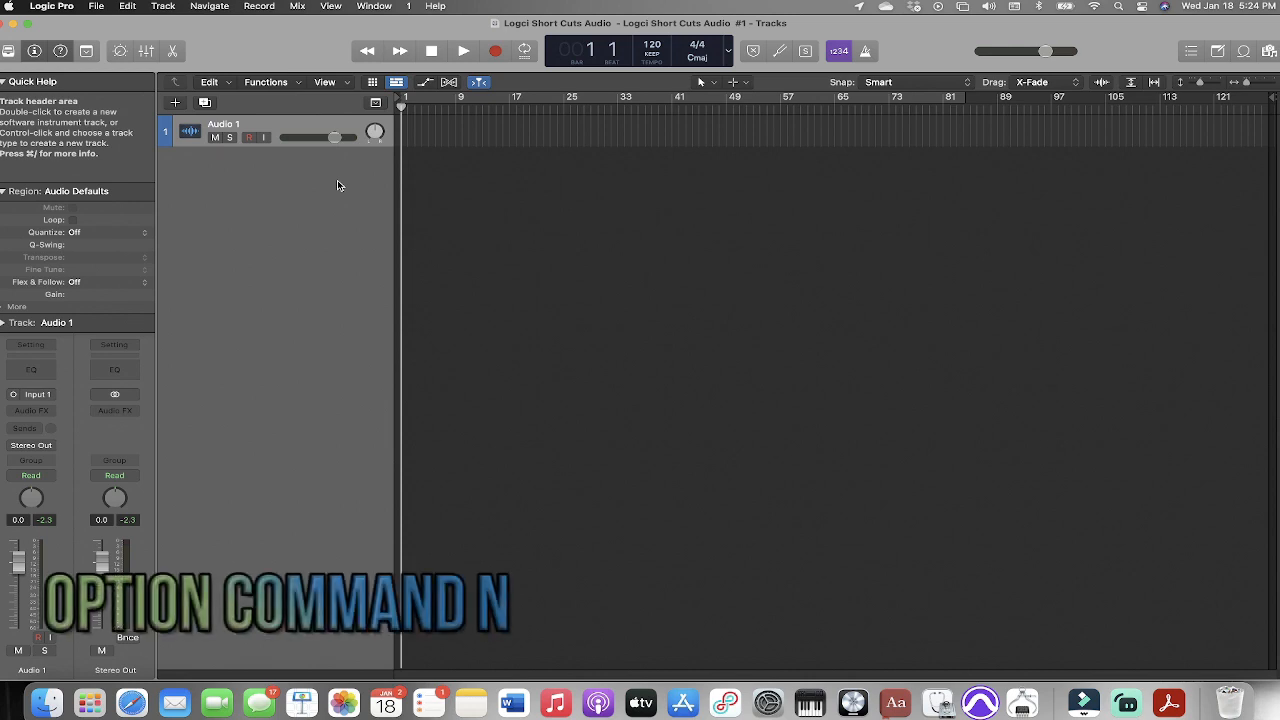
Add a new audio track below Audio 1 and undo its creation
key("alt+super+n")
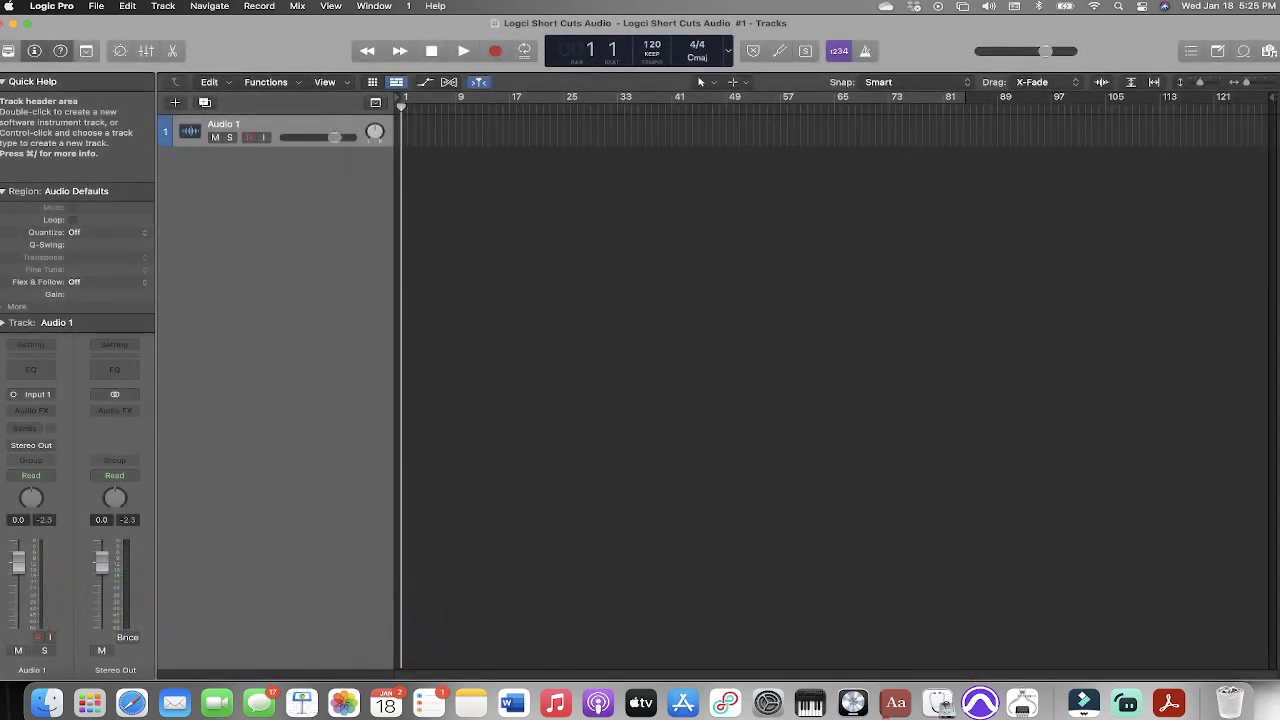
key("alt+super+a")
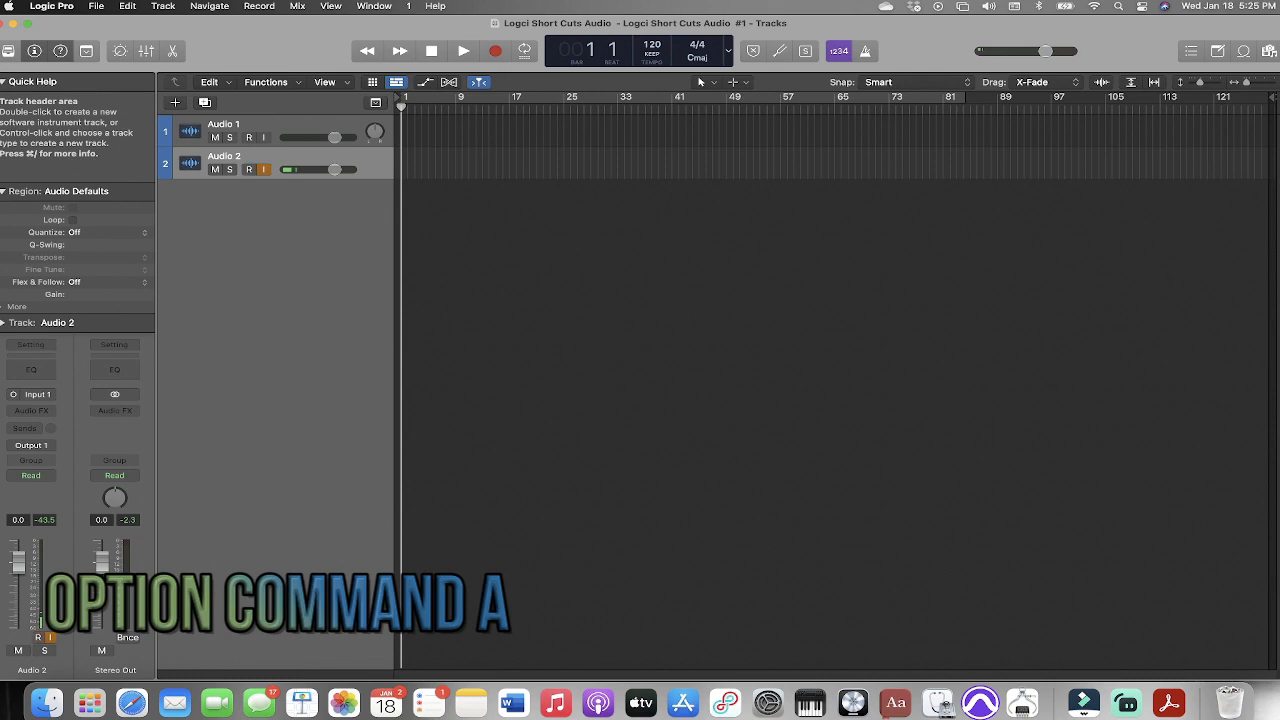
key("super+z")
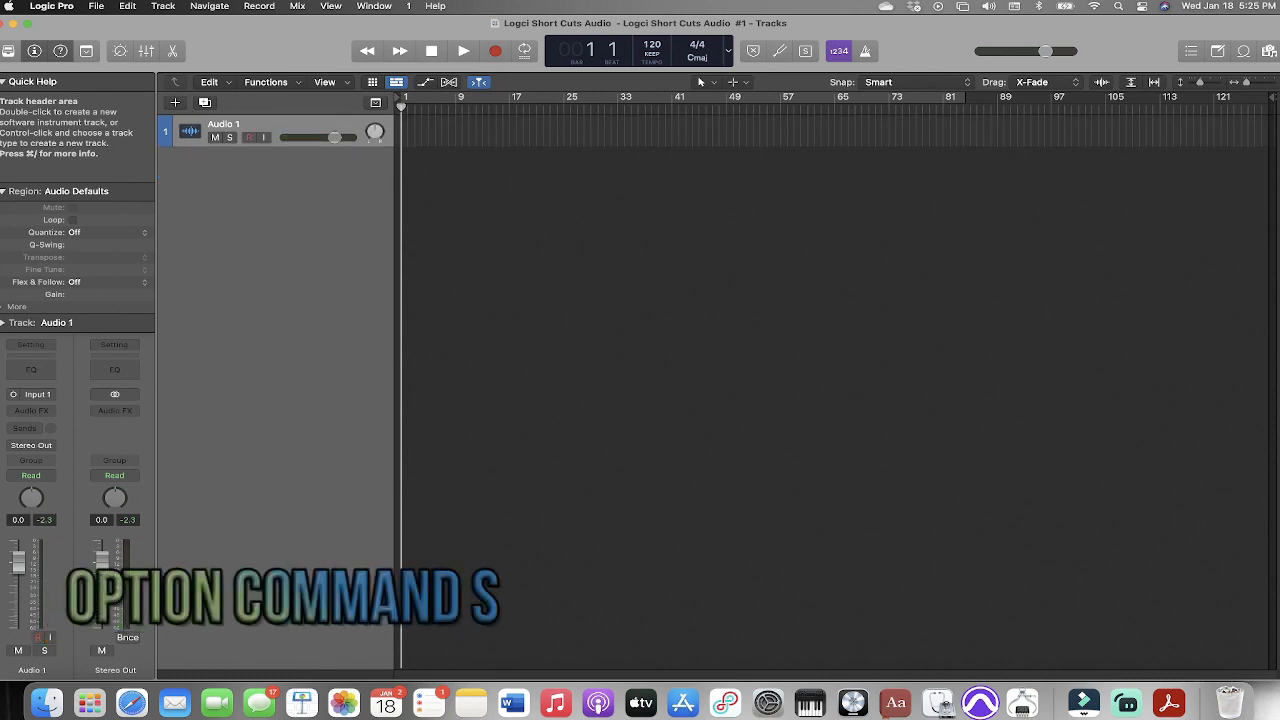
Add three software instrument tracks below the Audio 1 track
key("alt+super+s")
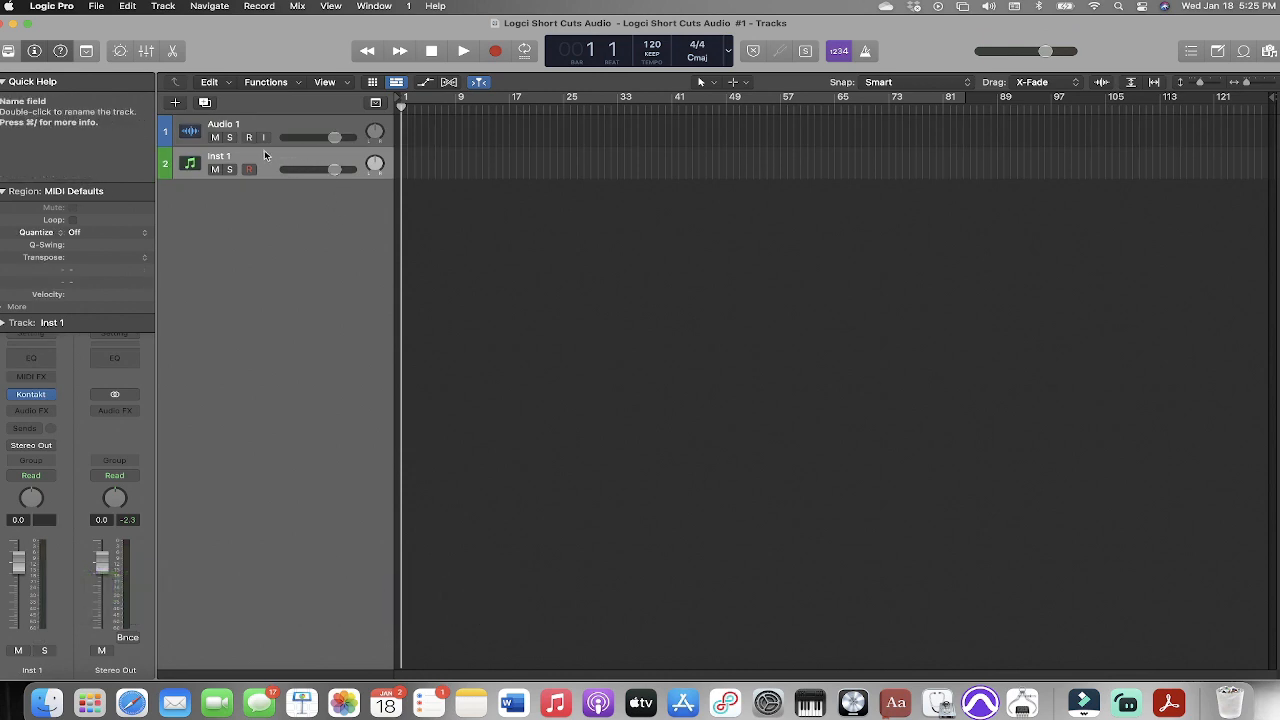
double_click(260, 191)
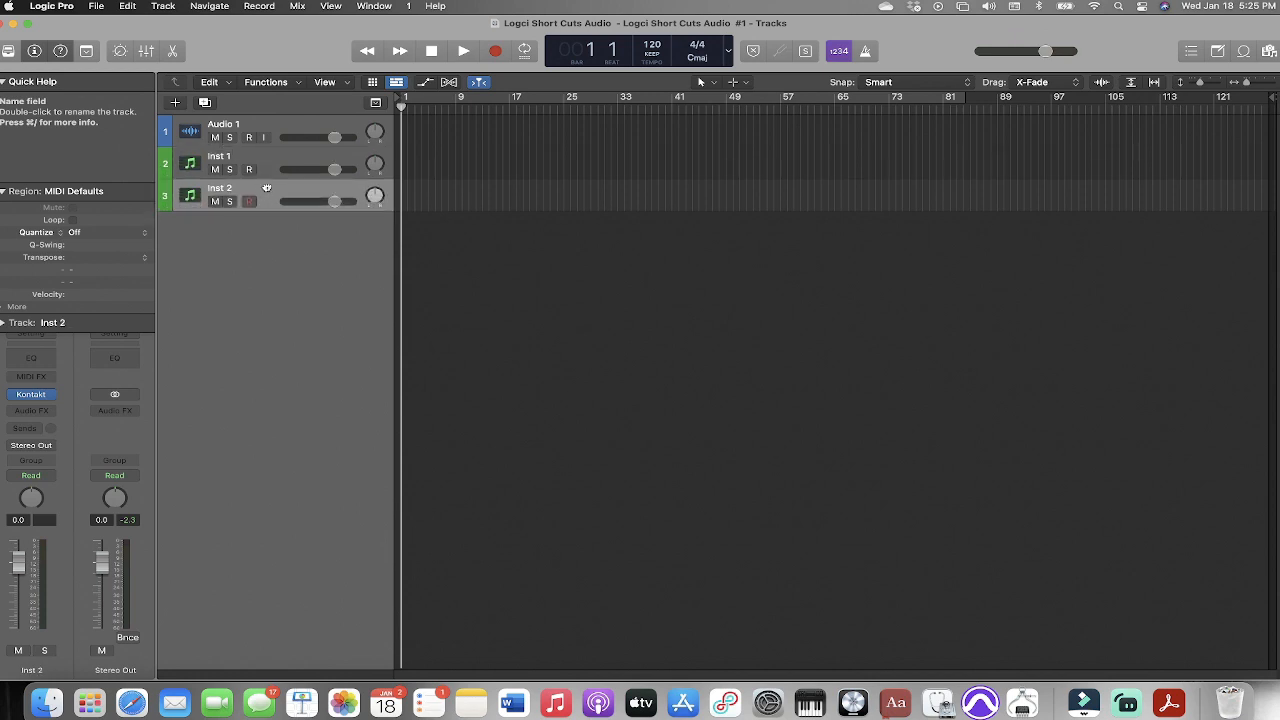
double_click(265, 225)
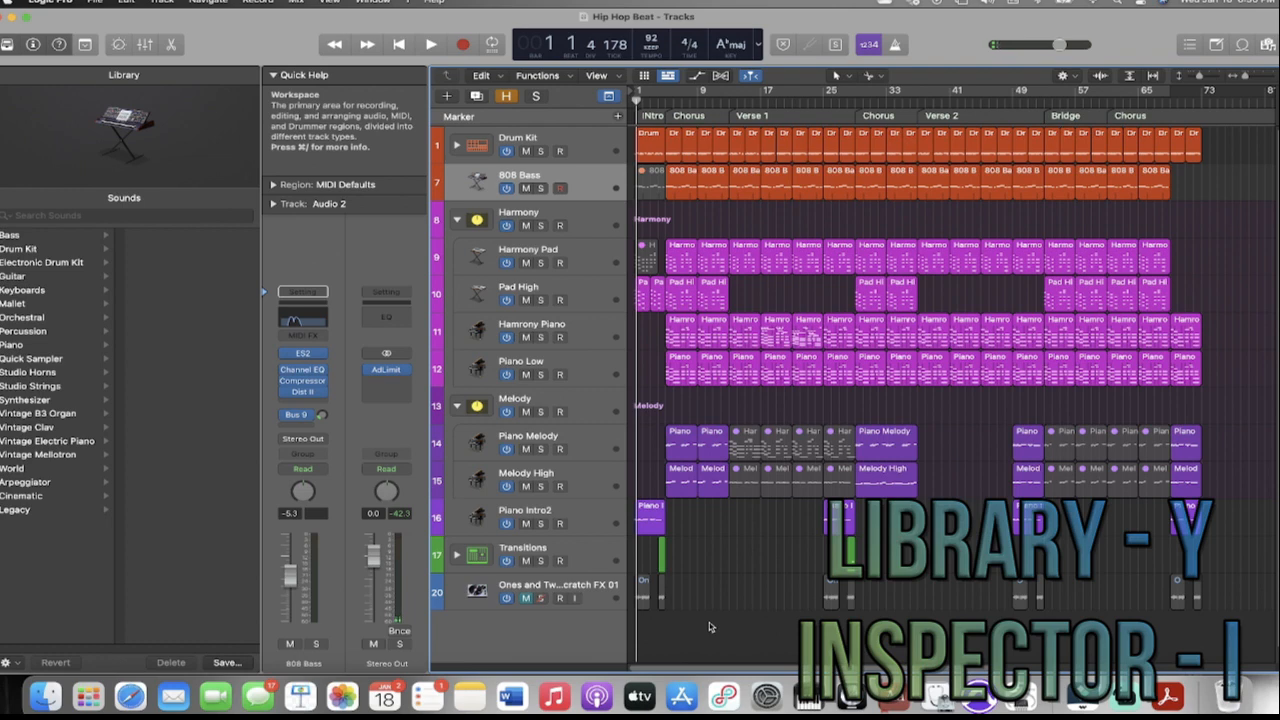
Toggle the Library and Inspector off and on, leaving both hidden to widen the Tracks area
key("y")
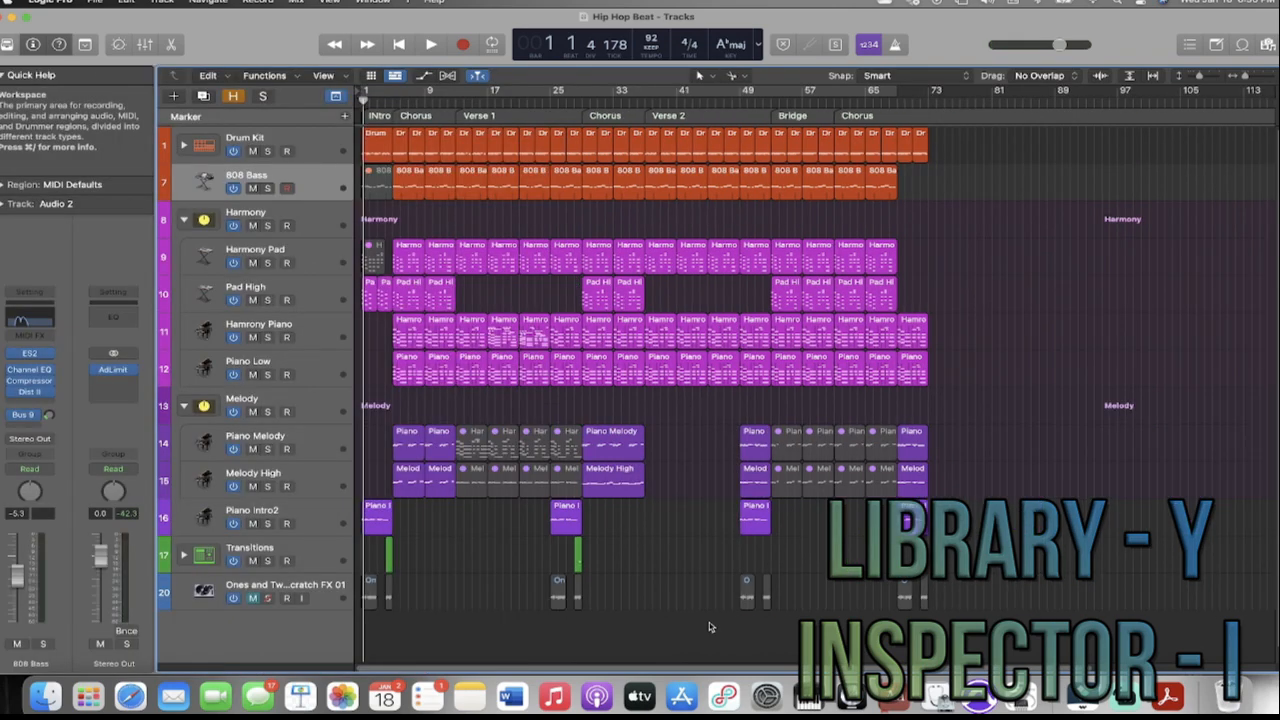
key("i")
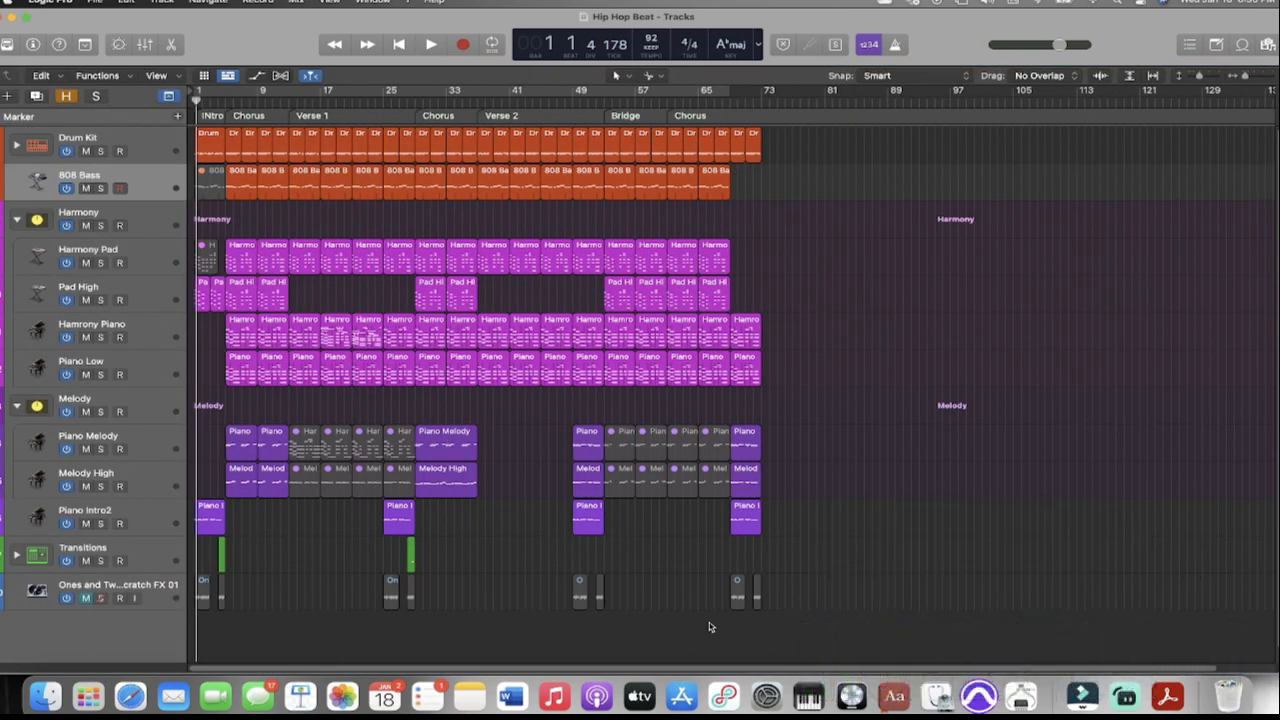
key("i")
key("y")
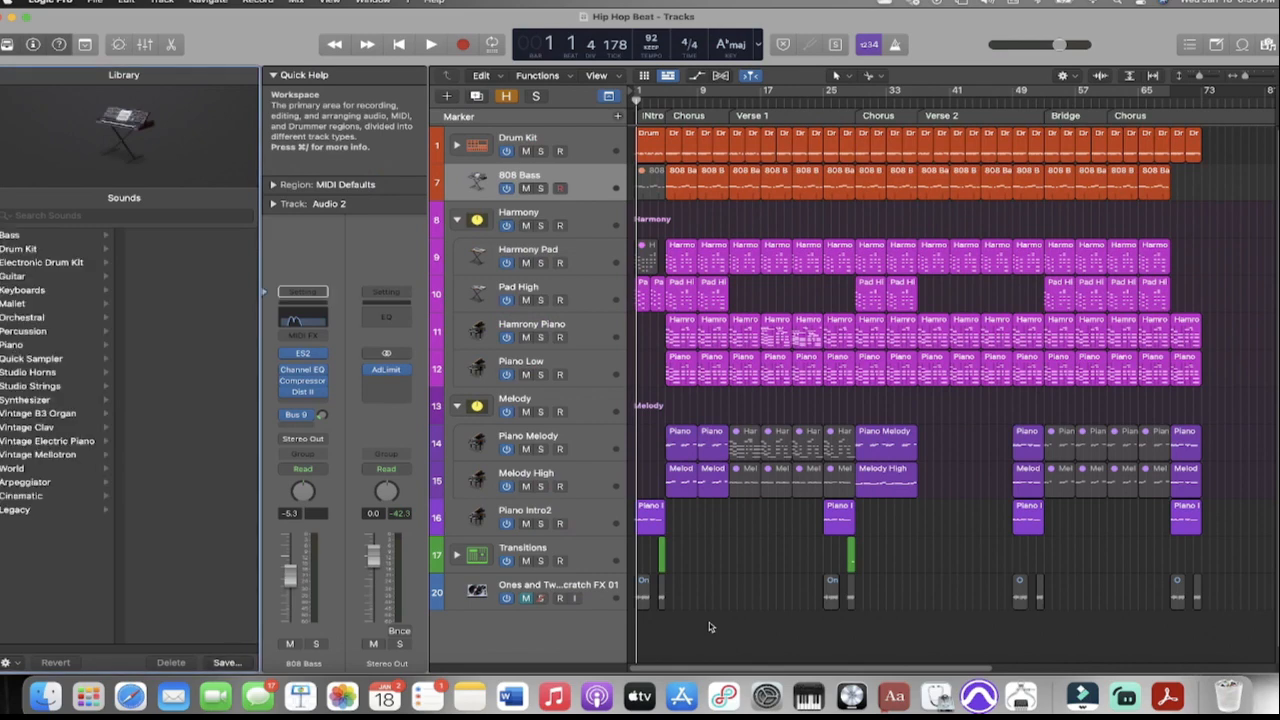
key("y")
key("i")
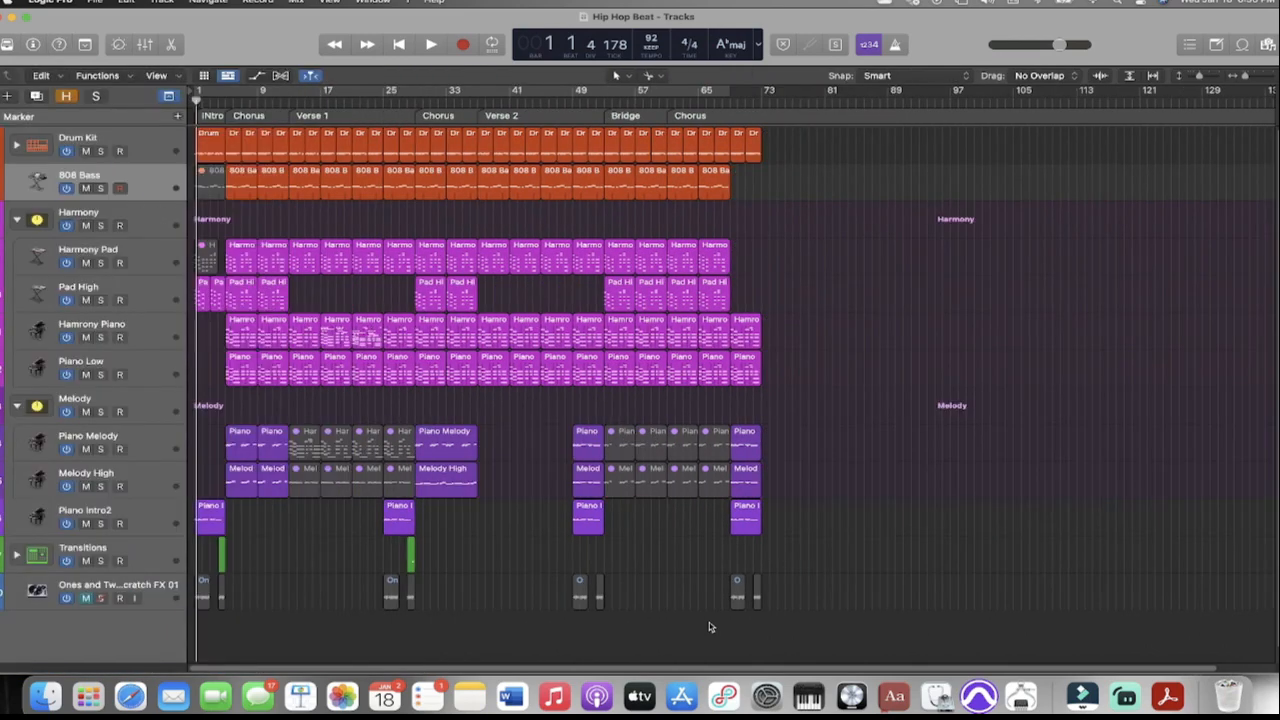
Select the Drum Kit track and replace the Marker track with the Arrangement and Tempo global tracks
left_click(138, 140)
key("shift+super+k")
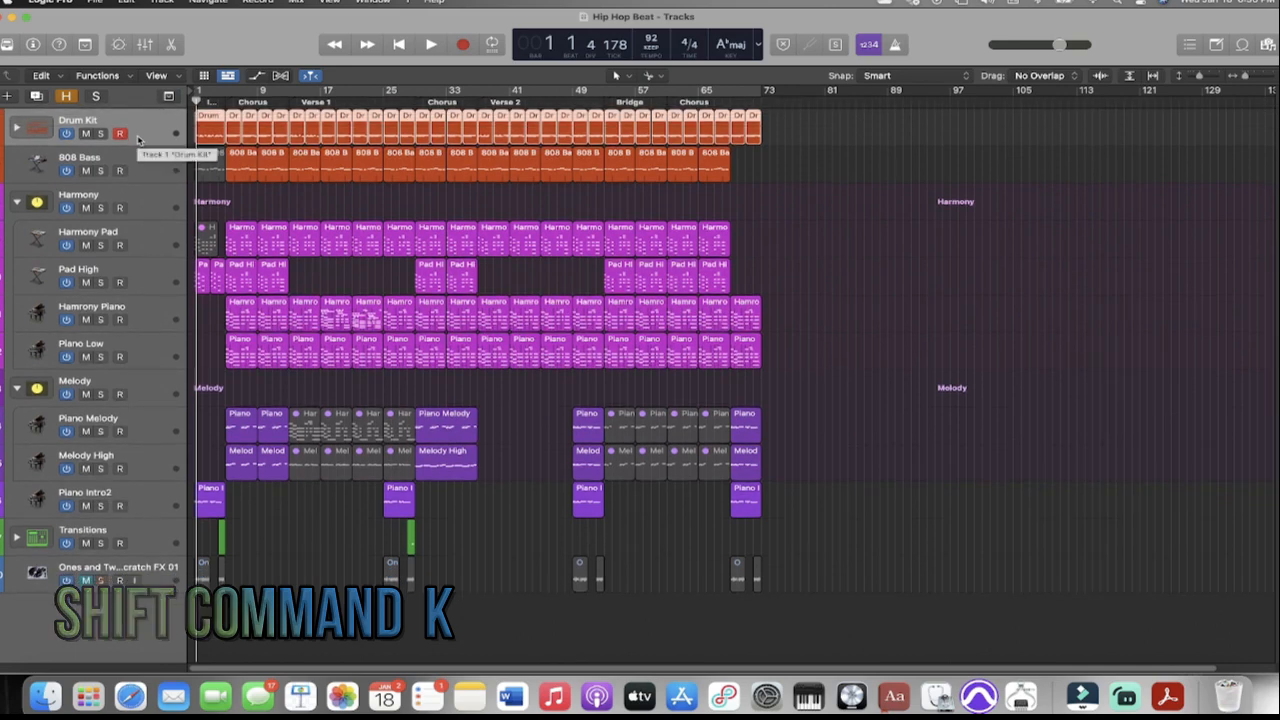
key("shift+super+a")
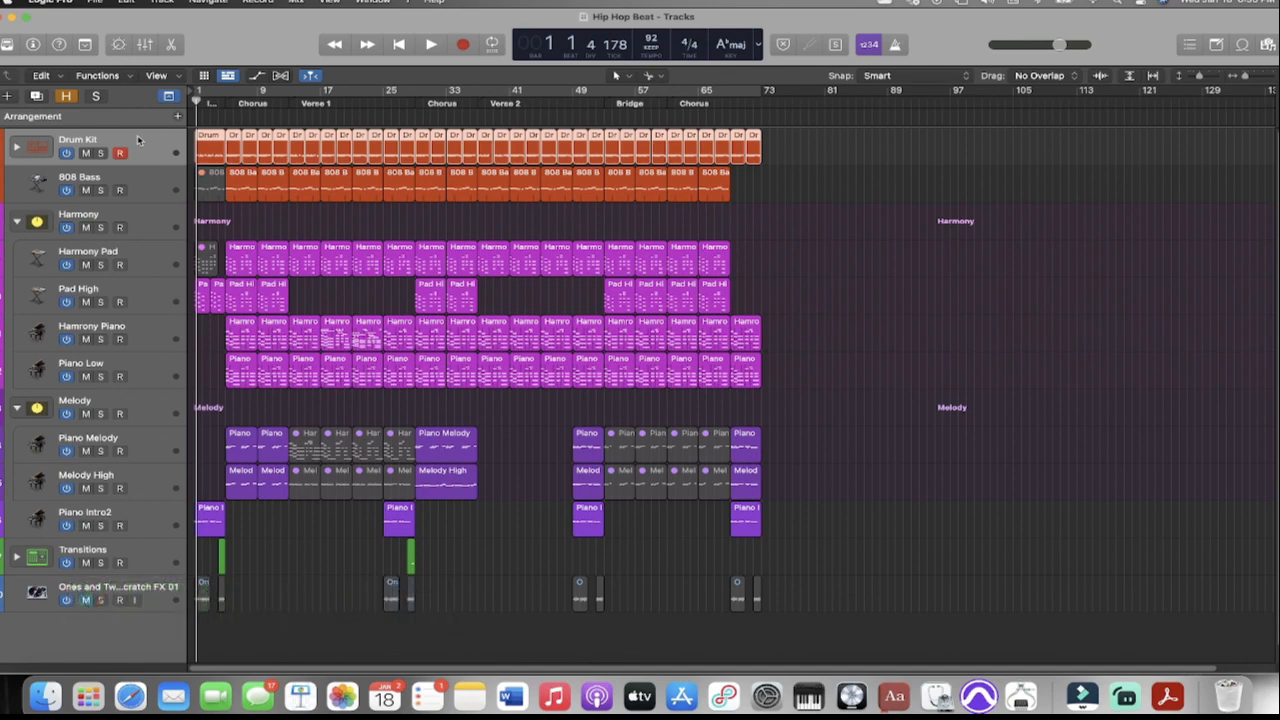
key("shift+super+t")
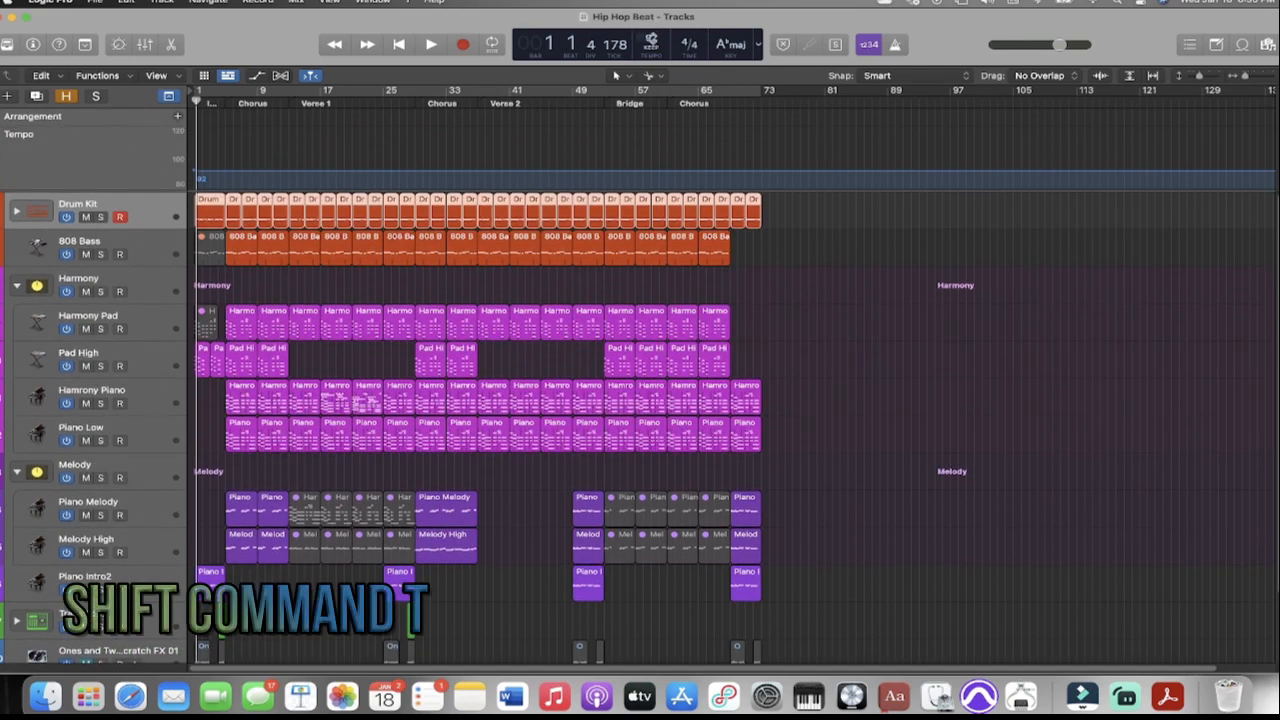
Try a project tempo of 91 with an extra tempo point near bar 5, and undo the added point
left_click_drag(652, 41, 652, 42)
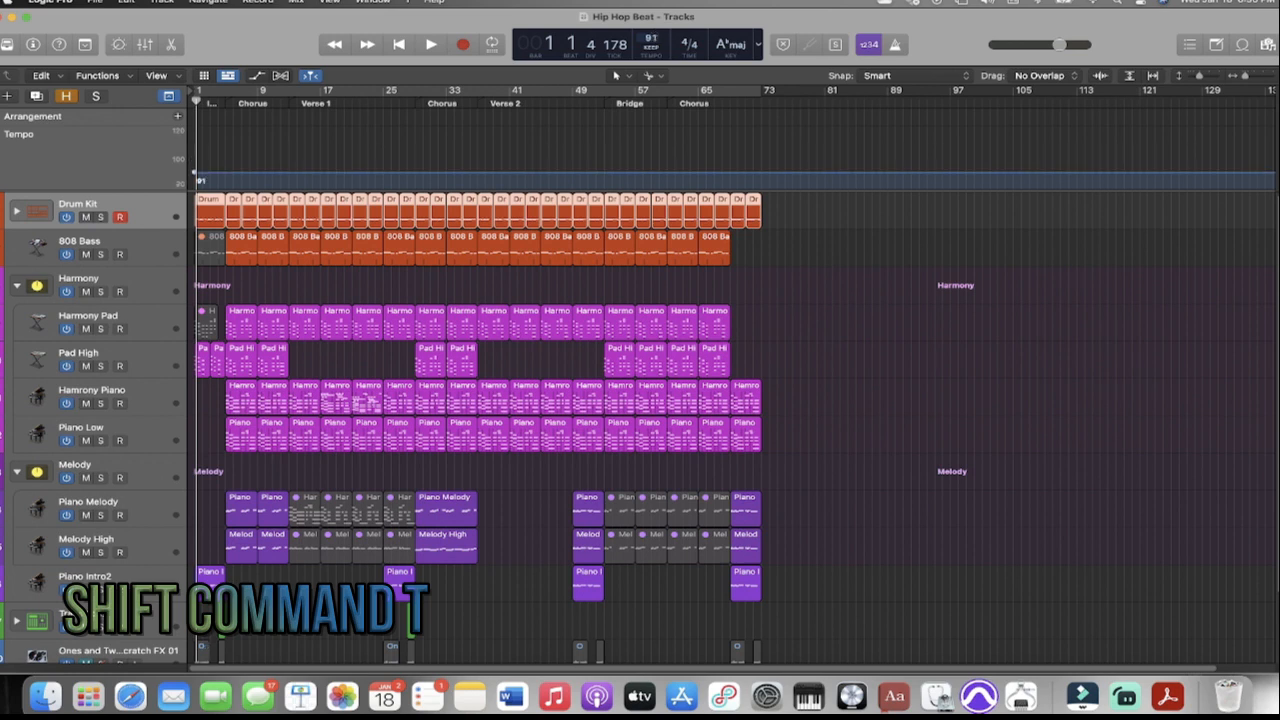
double_click(233, 177)
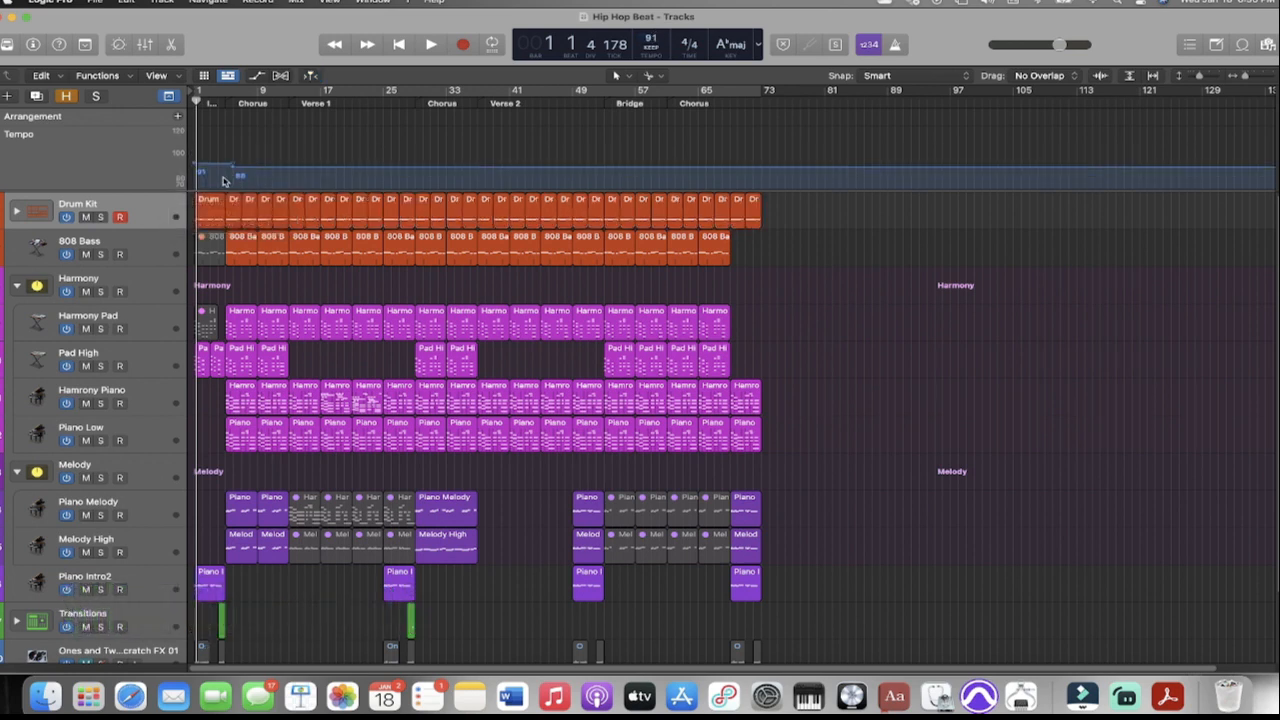
key("super+z")
Restore the project tempo to 92 and return the global tracks to showing only the Marker track
left_click_drag(195, 175, 195, 172)
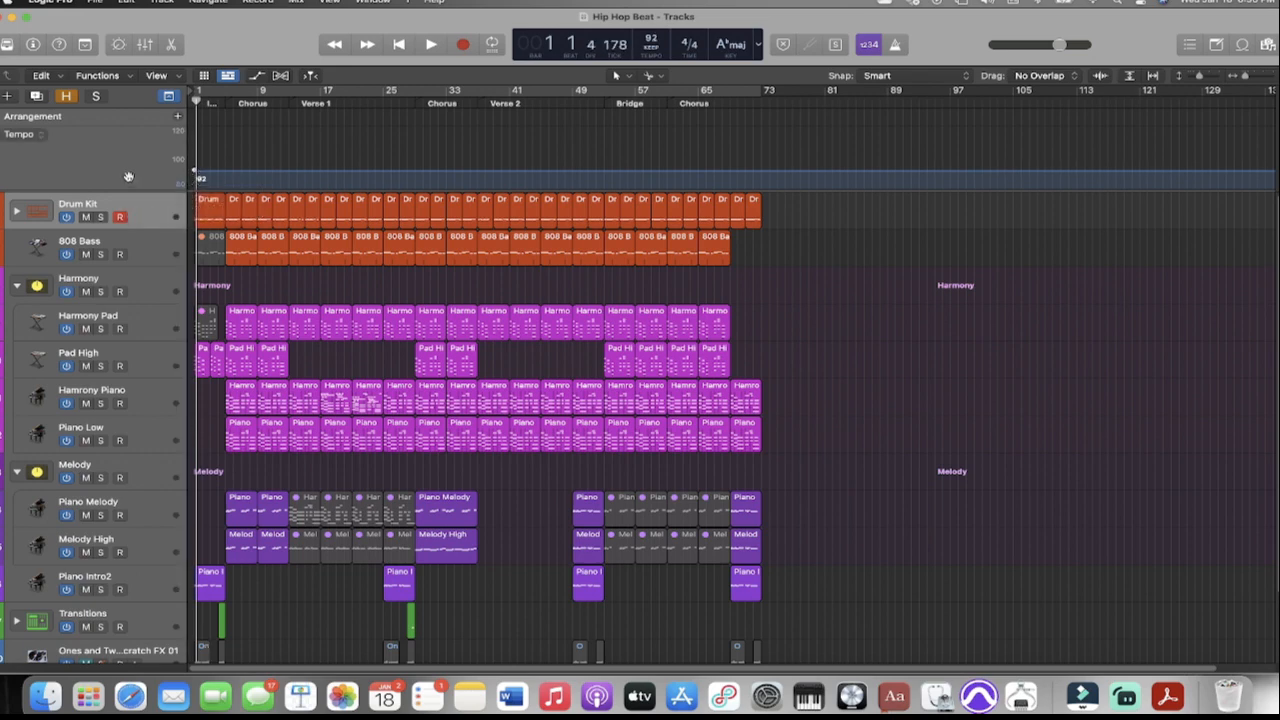
key("g")
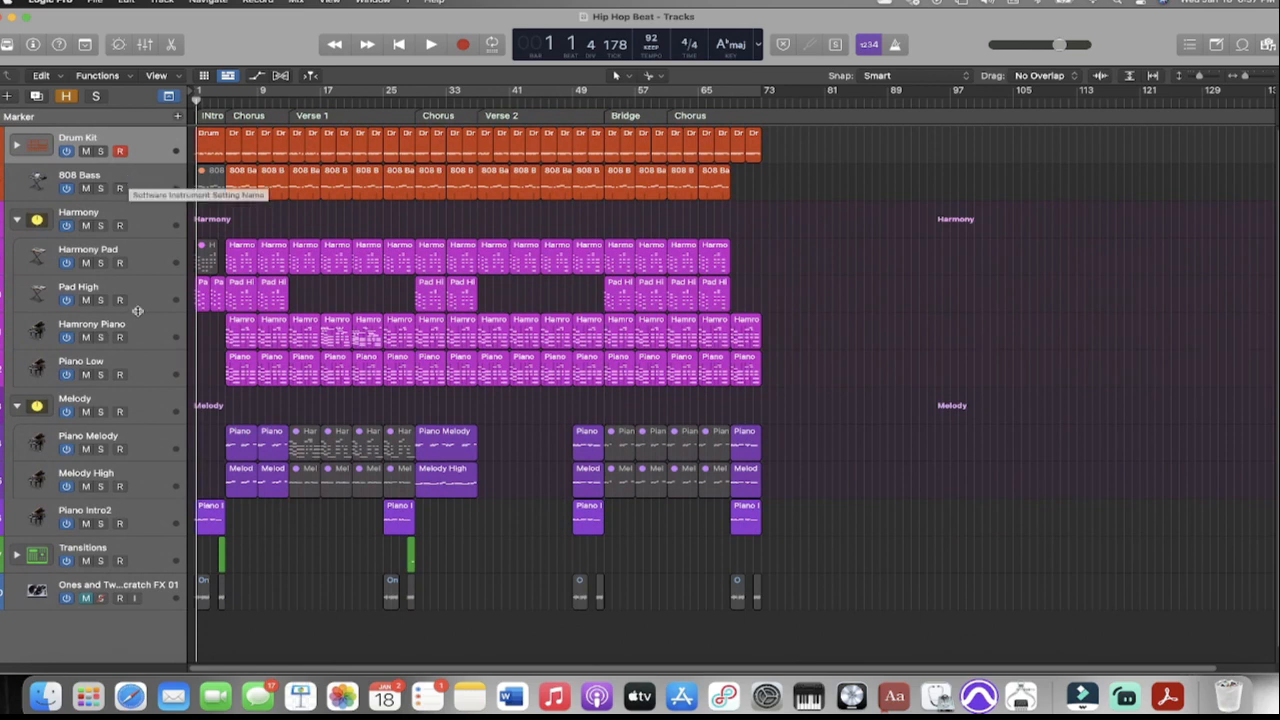
Show the Mixer within the main window, and open and close it as a separate window
key("x")
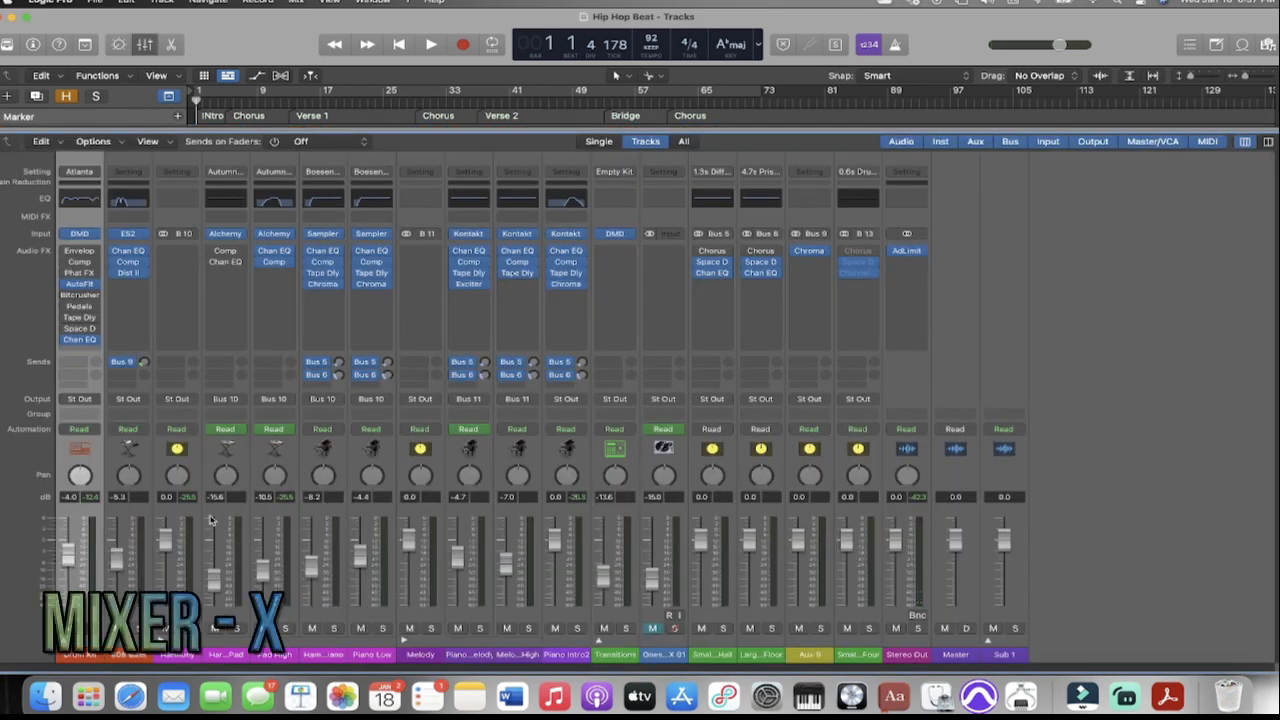
key("super+2")
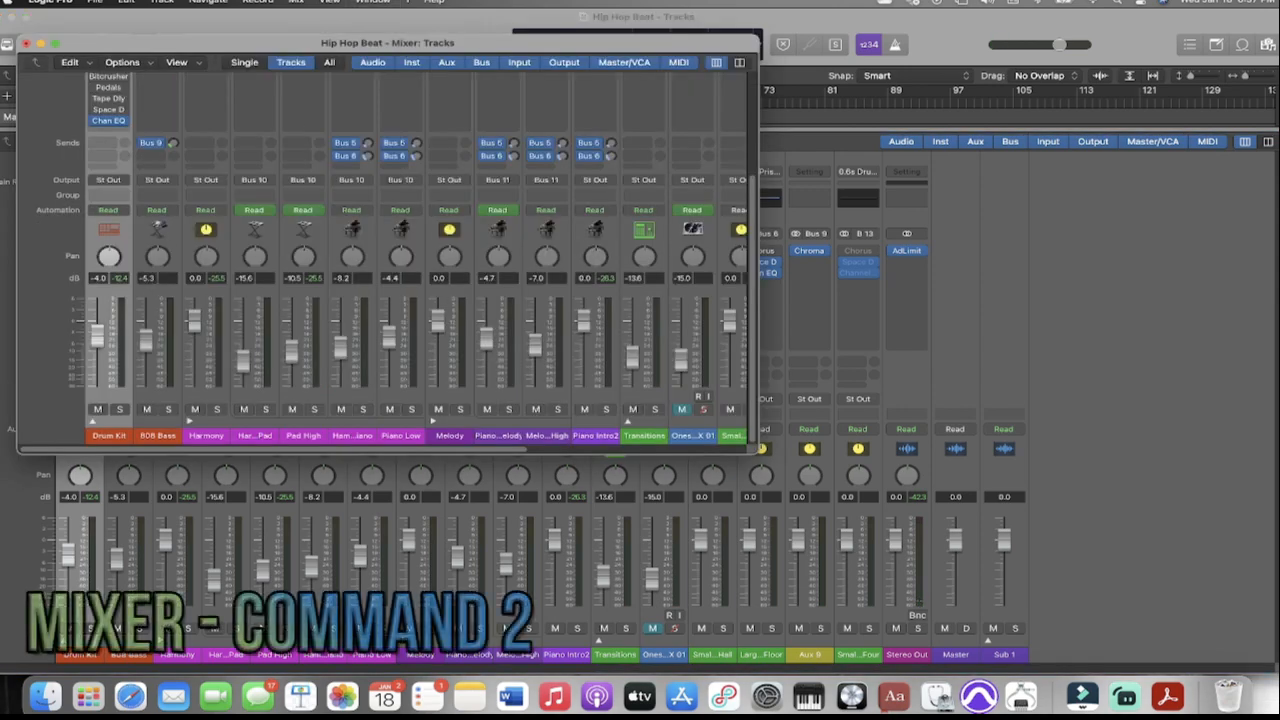
left_click(26, 44)
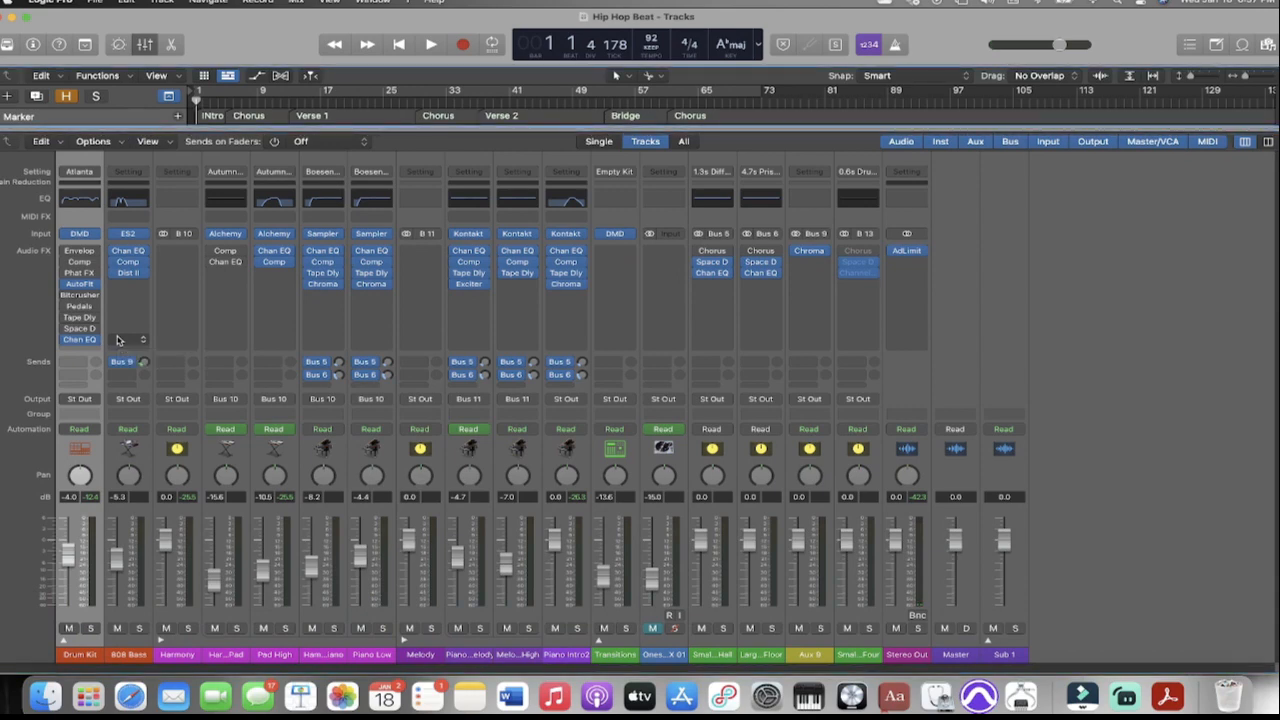
View the arrangement in a second Tracks window, close that window, and hide the Mixer
key("super+1")
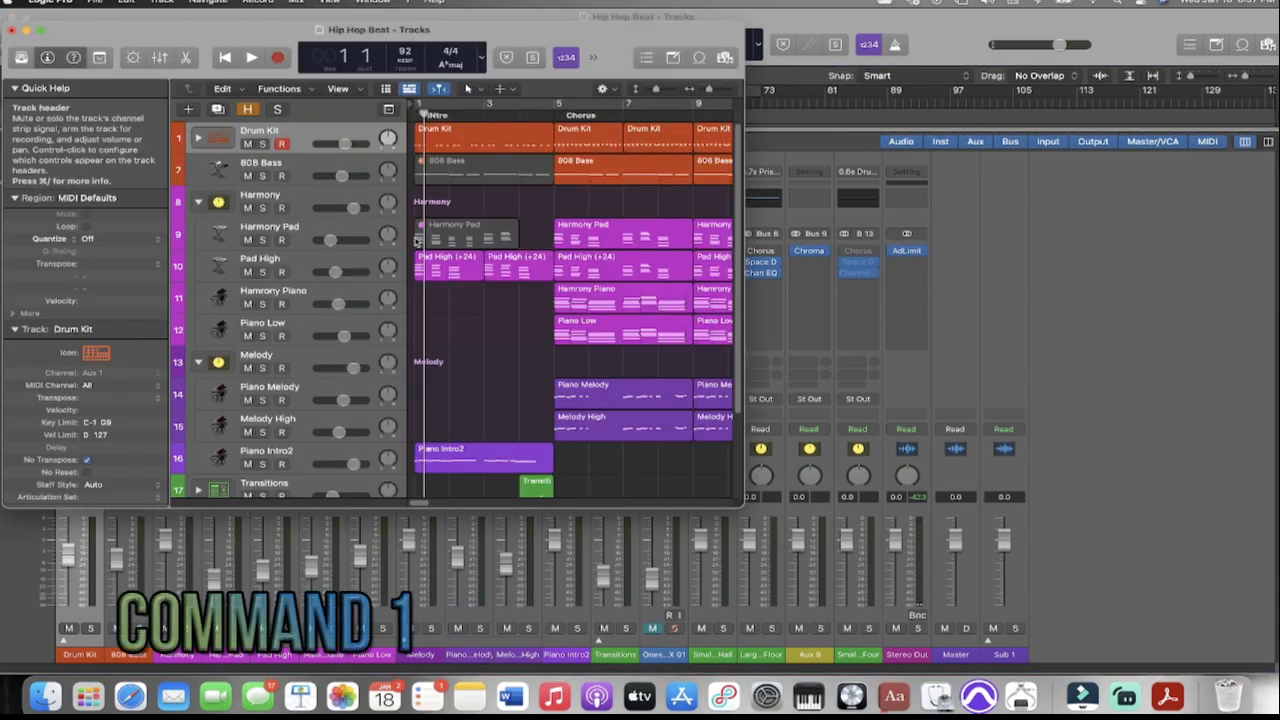
scroll(418, 240, "right", 8)
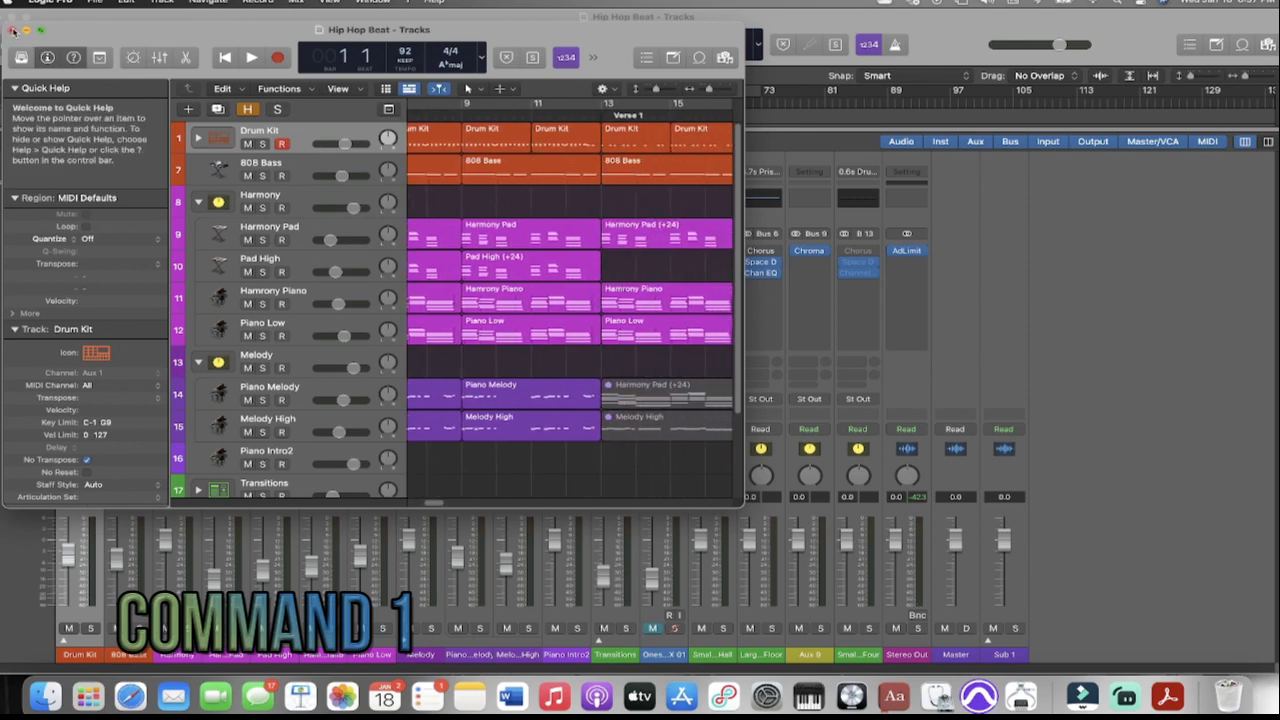
left_click(12, 30)
key("x")
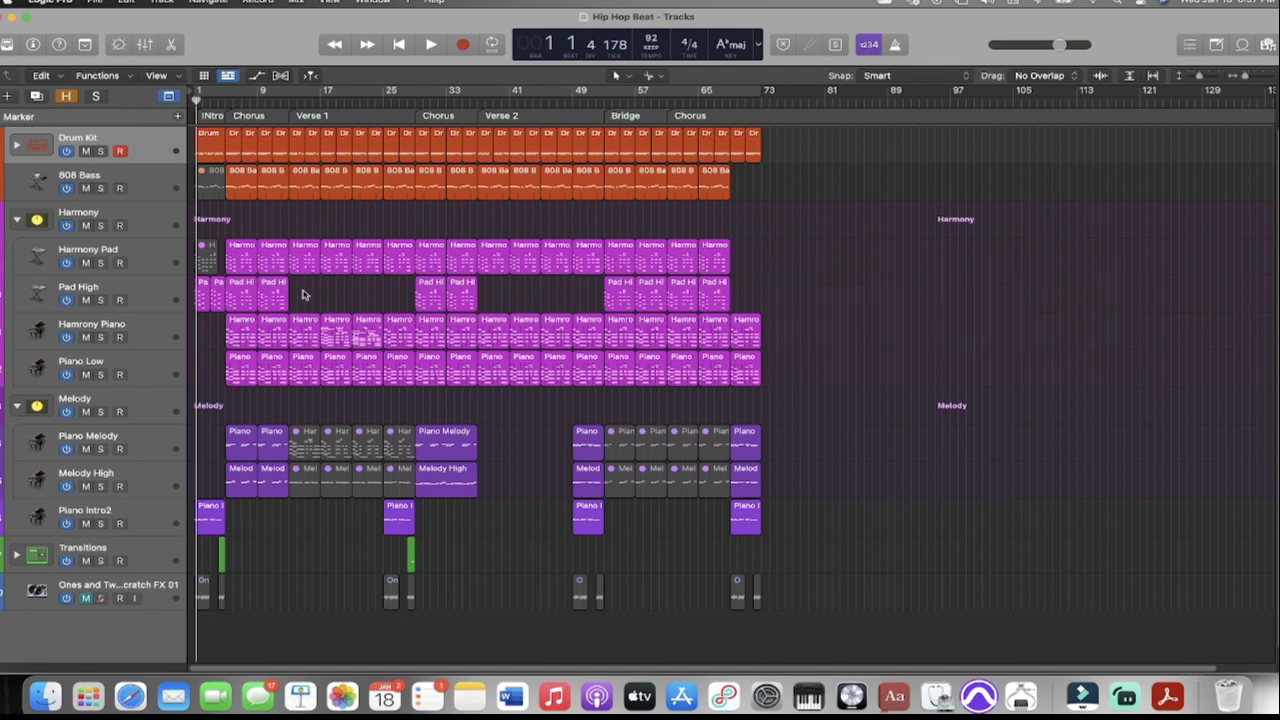
Open all Harmony Pad regions in the Piano Roll and zoom to fit their notes
left_click(152, 251)
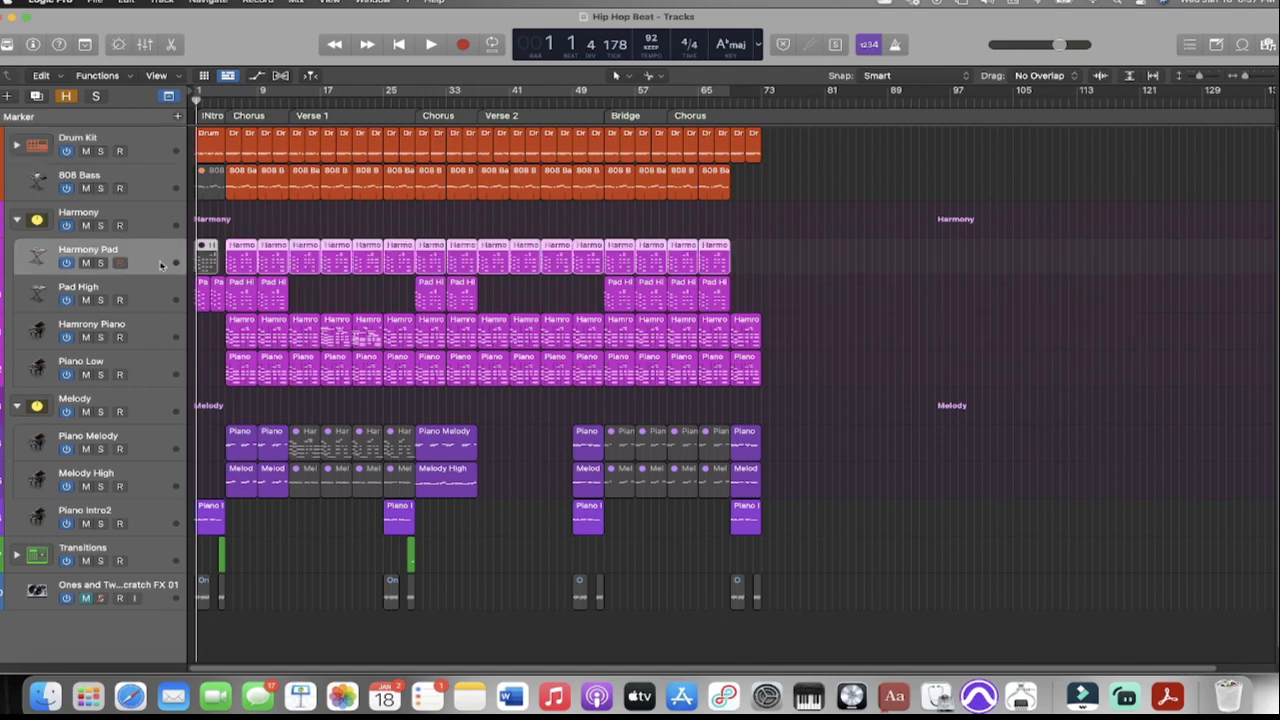
key("p")
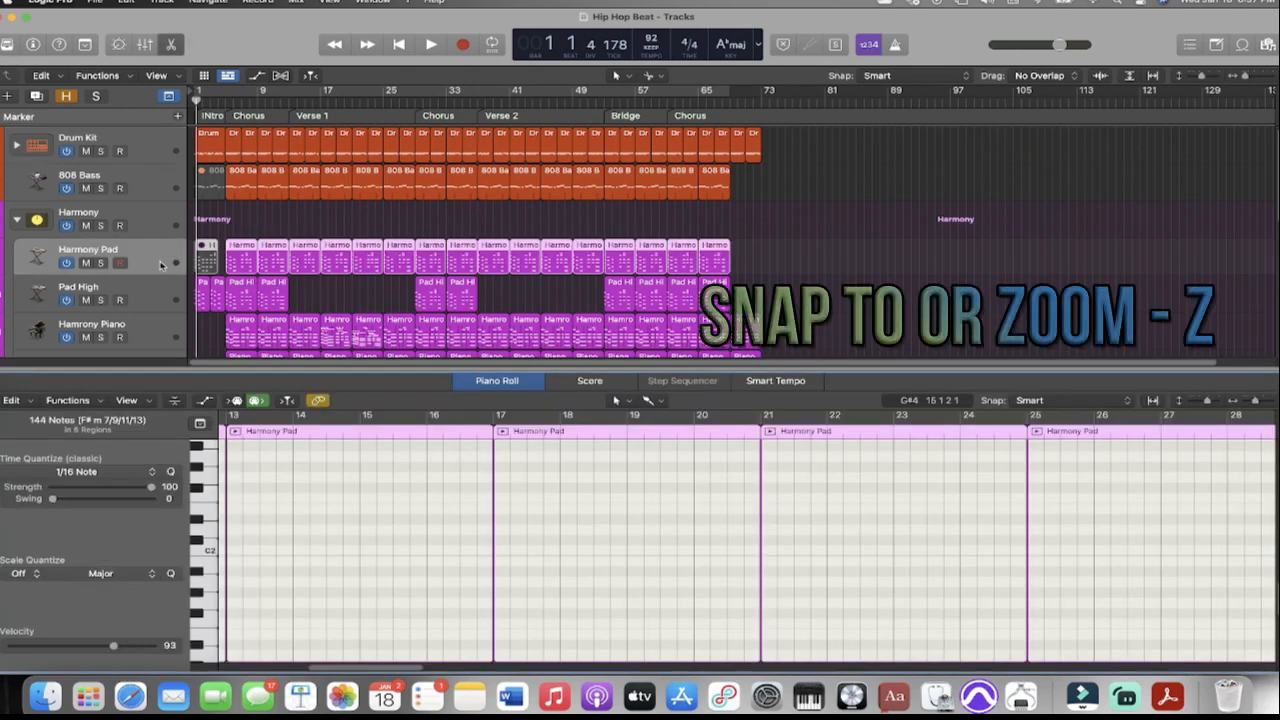
key("z")
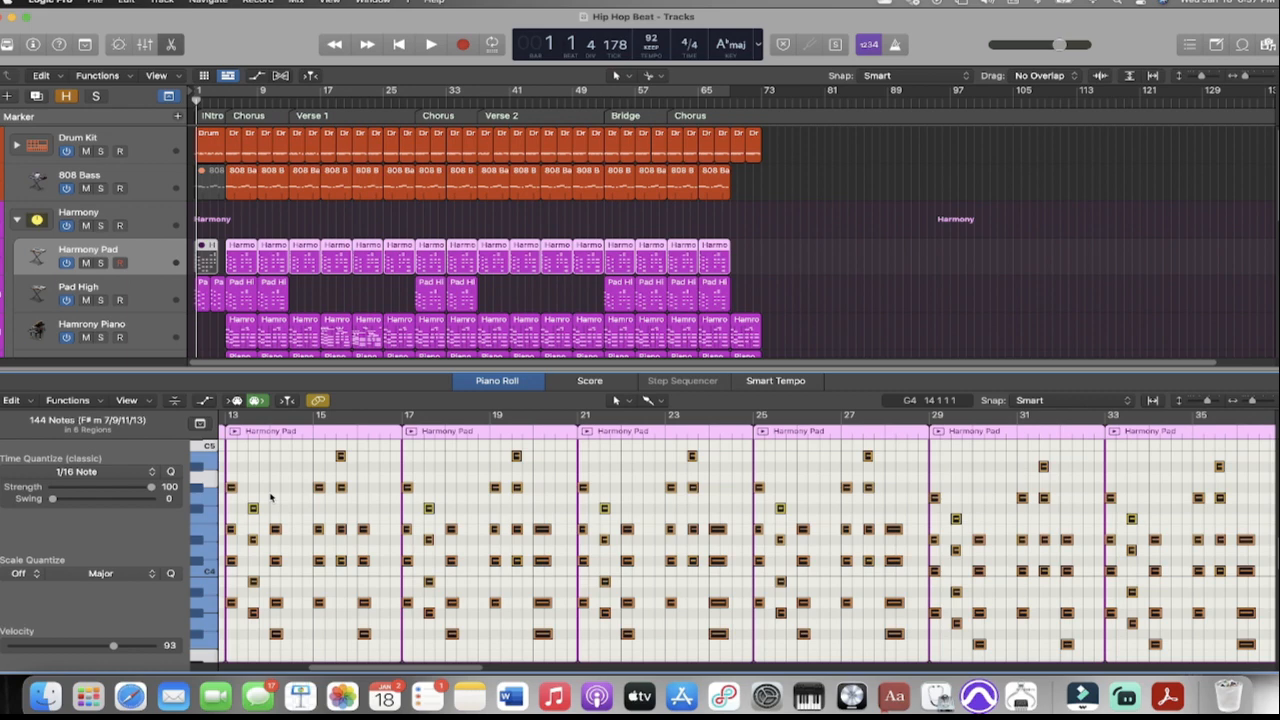
Limit the Piano Roll to the four Verse 1 Harmony Pad regions, bars 13 to 29
left_click(310, 296)
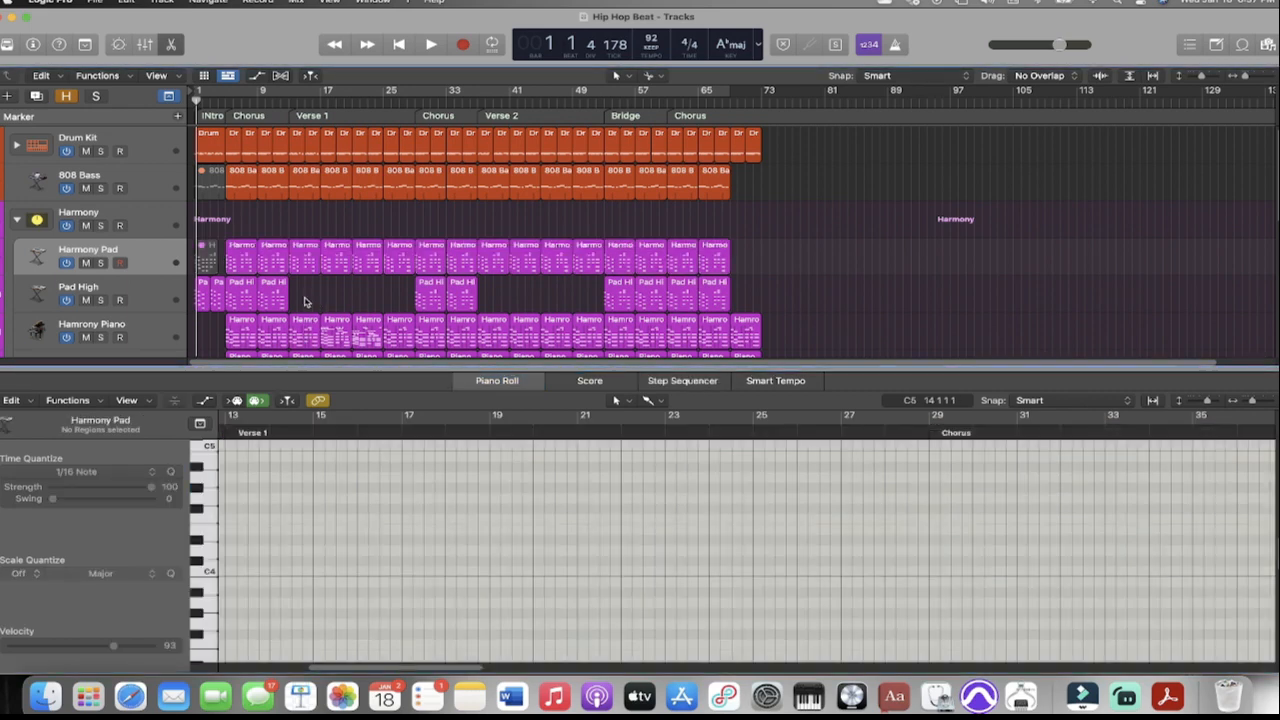
left_click(309, 255)
left_click_drag(302, 293, 411, 209)
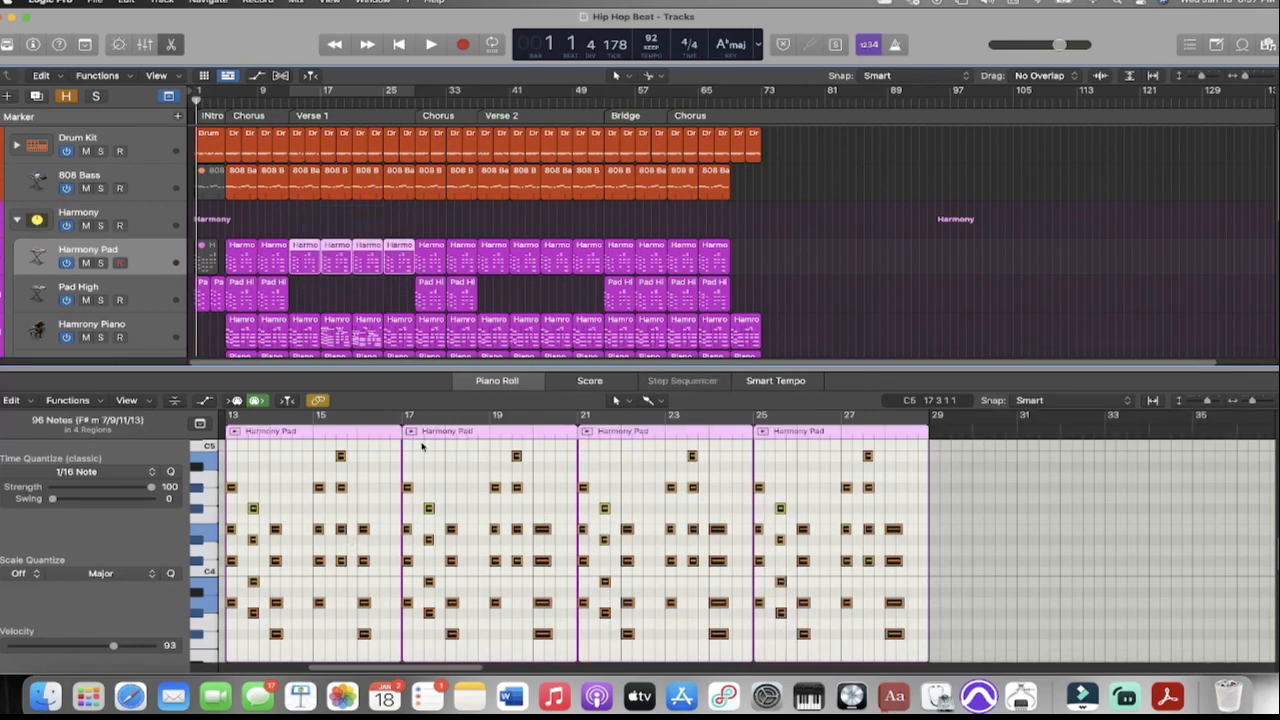
Split the last Verse 1 Harmony Pad region at bar 27 and undo the split
left_click(407, 258)
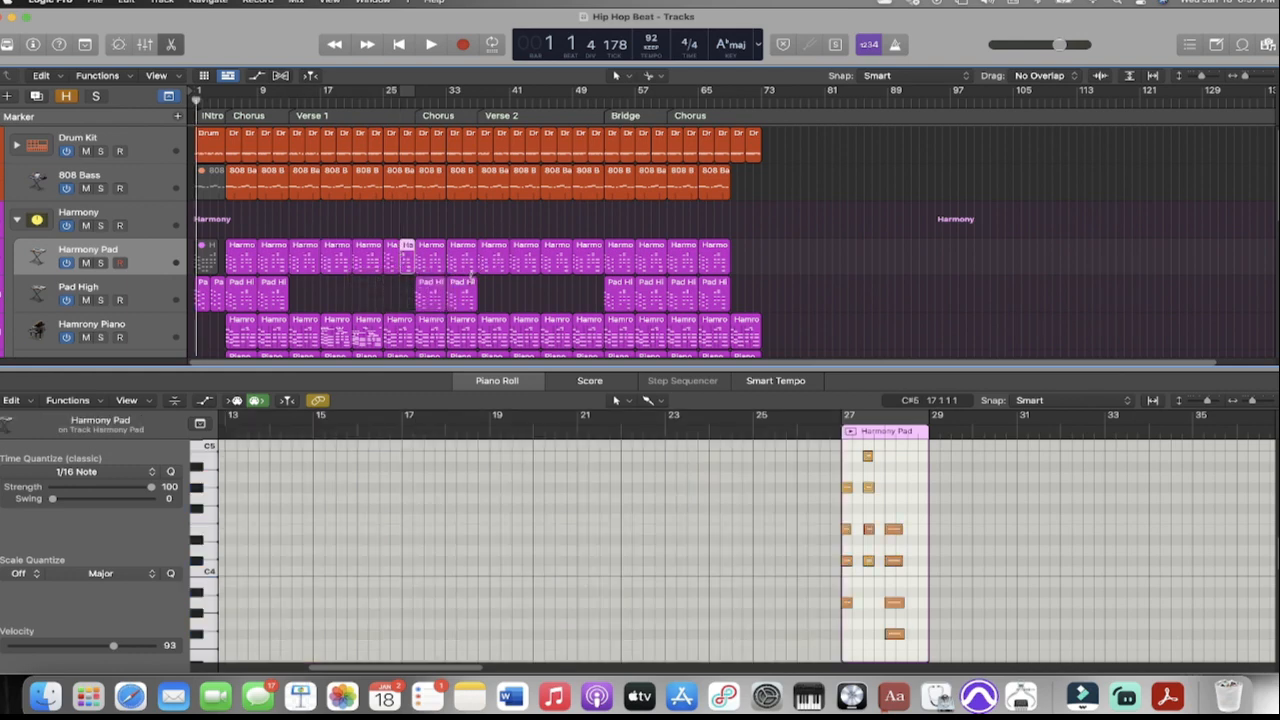
key("super+z")
left_click(385, 299)
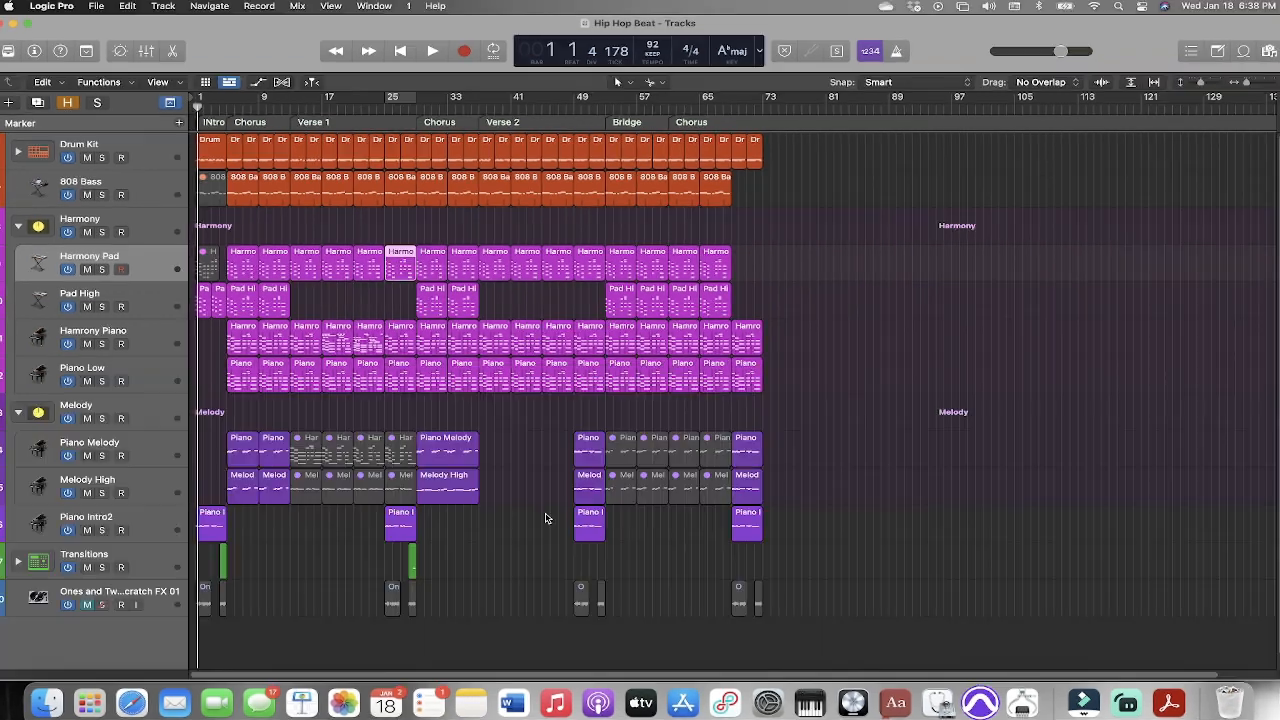
Select the four Harmony Pad regions of Verse 1 and display their notes in the Piano Roll
key("p")
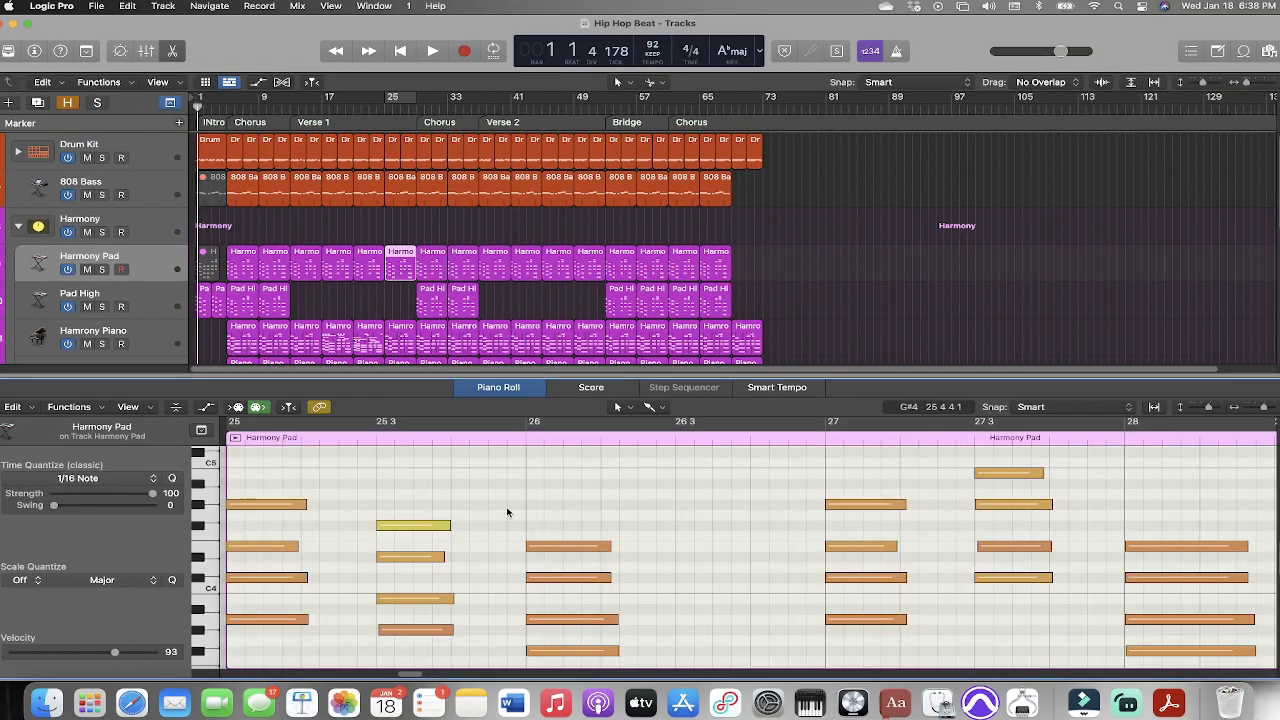
left_click_drag(306, 298, 402, 236)
key("p")
key("p")
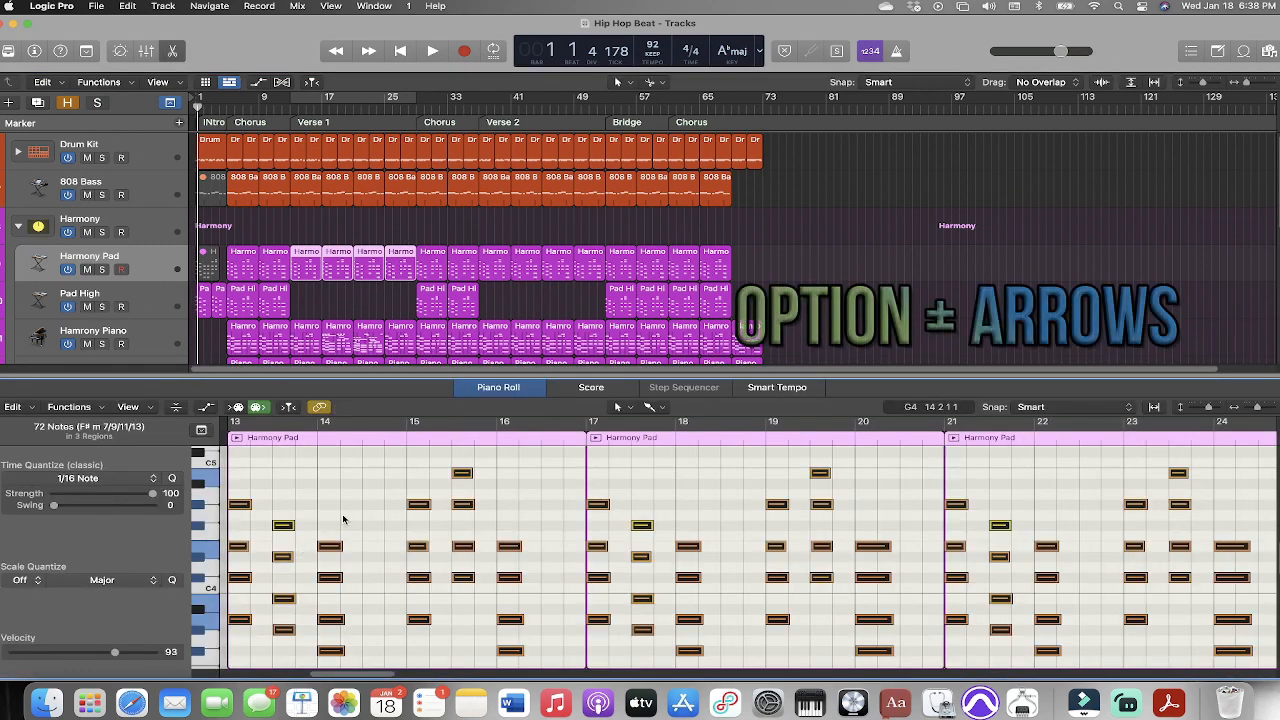
Transpose the selected Harmony Pad notes up a semitone and back down, and copy them one semitone lower
key("alt+Up")
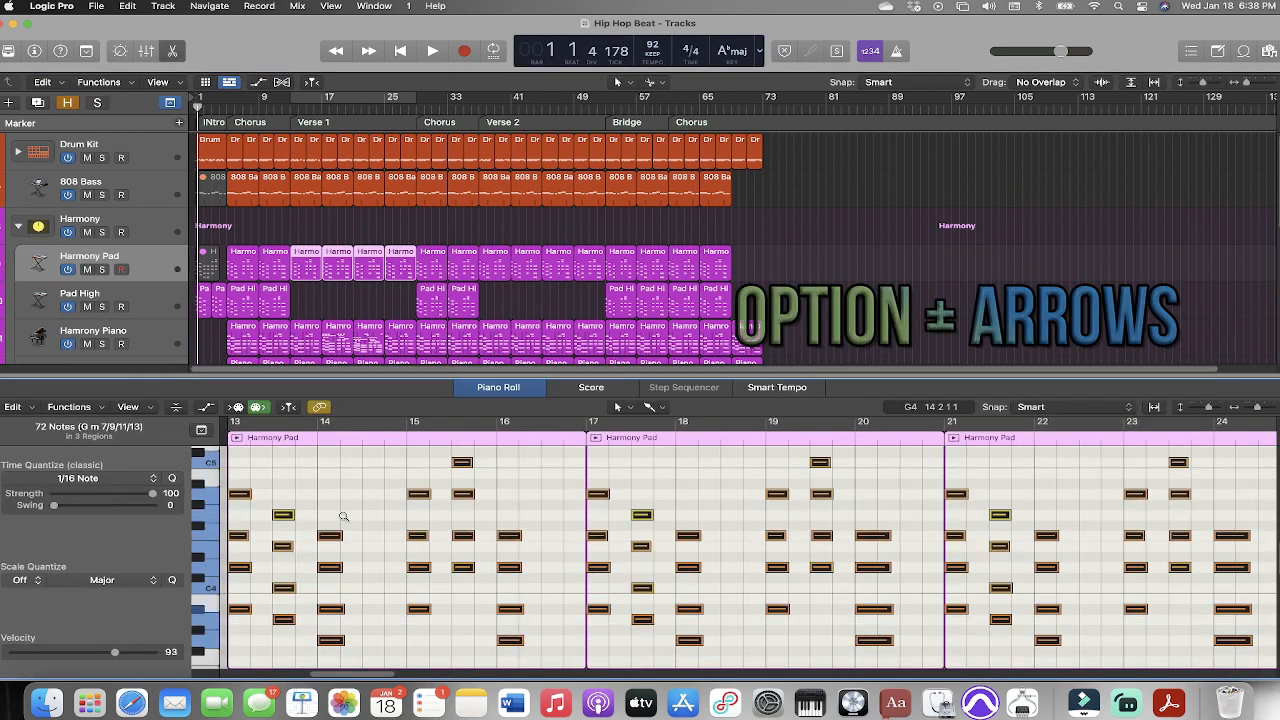
key("alt+Down")
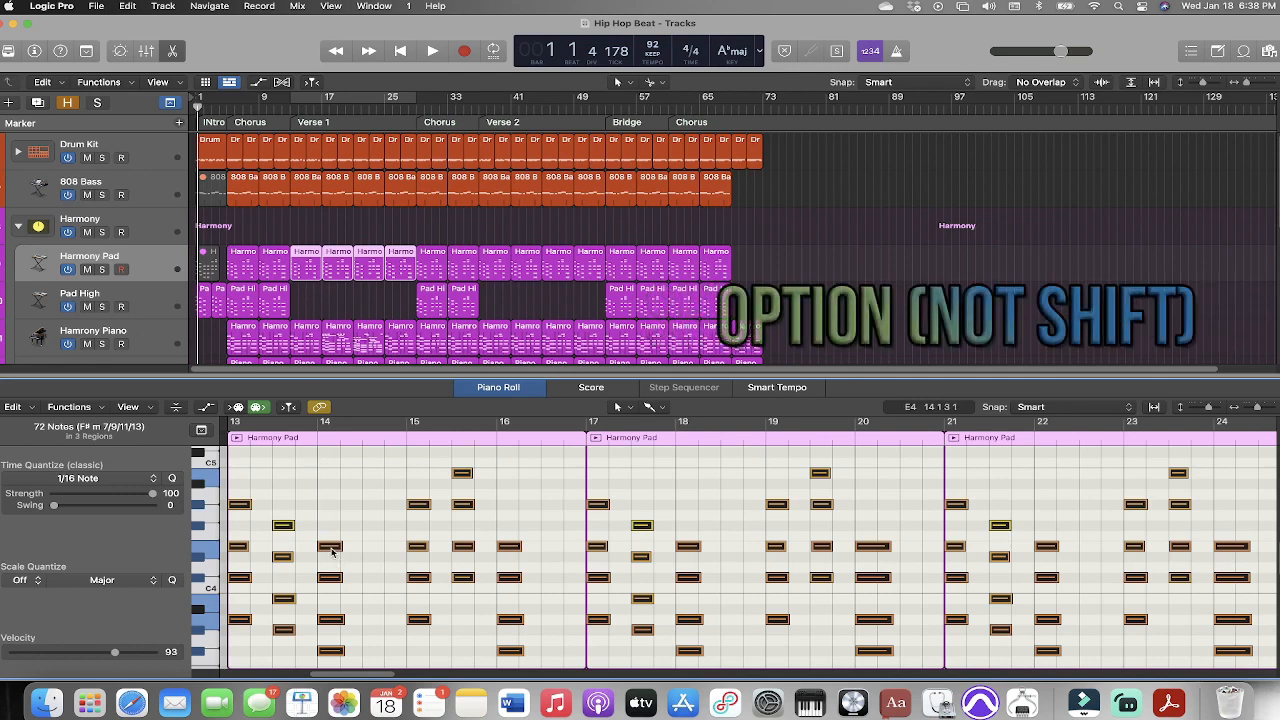
left_click_drag(331, 549, 333, 558)
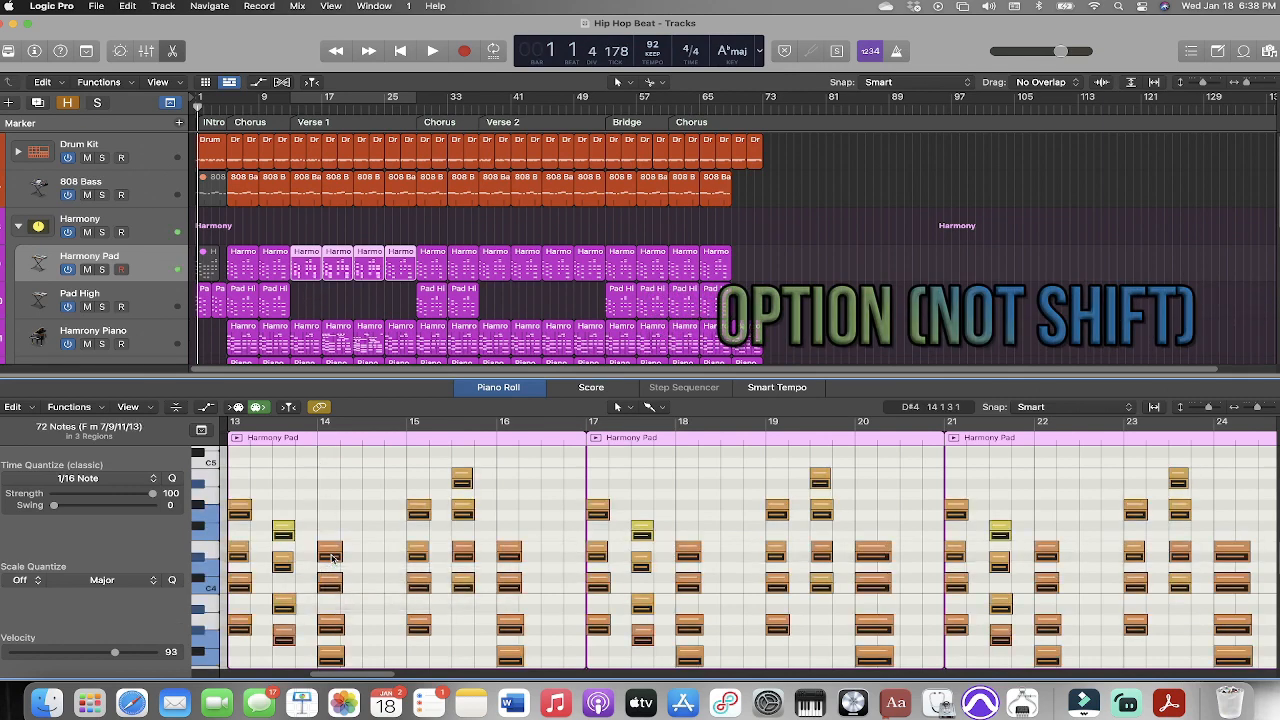
Undo the last transposition of the Harmony Pad notes and close the Piano Roll, leaving no regions selected
left_click(332, 557)
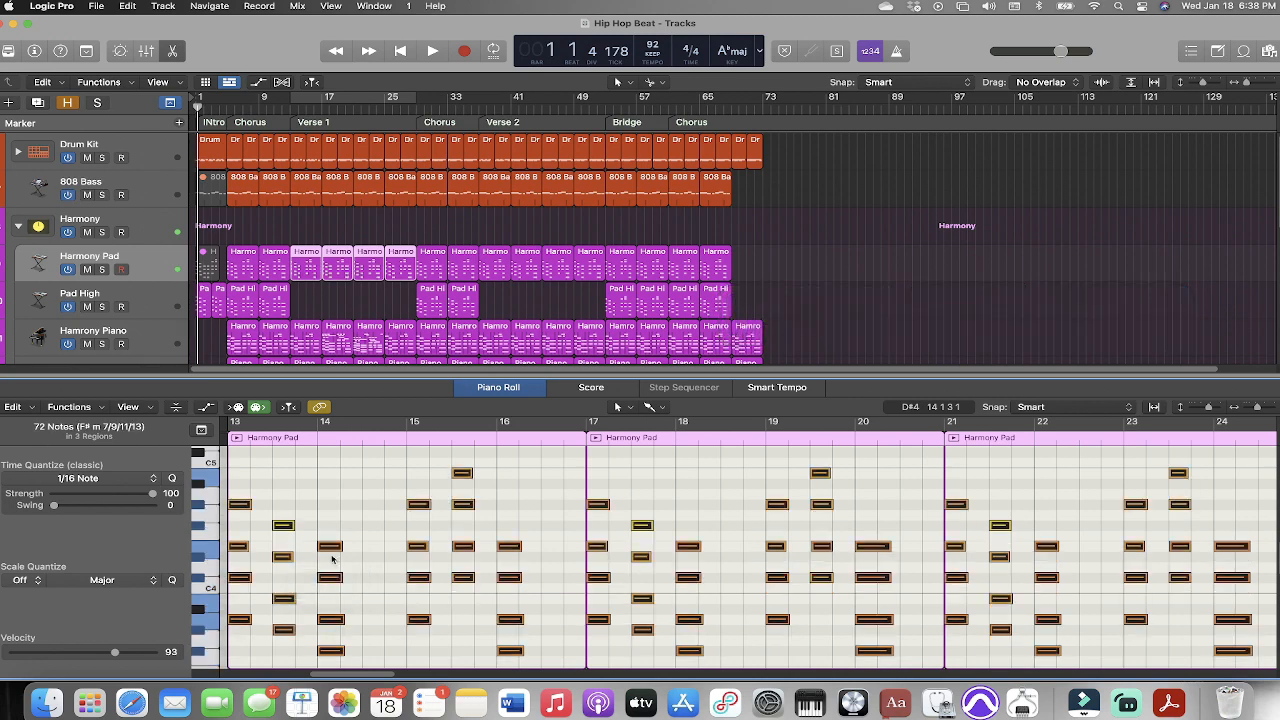
key("super+z")
key("e")
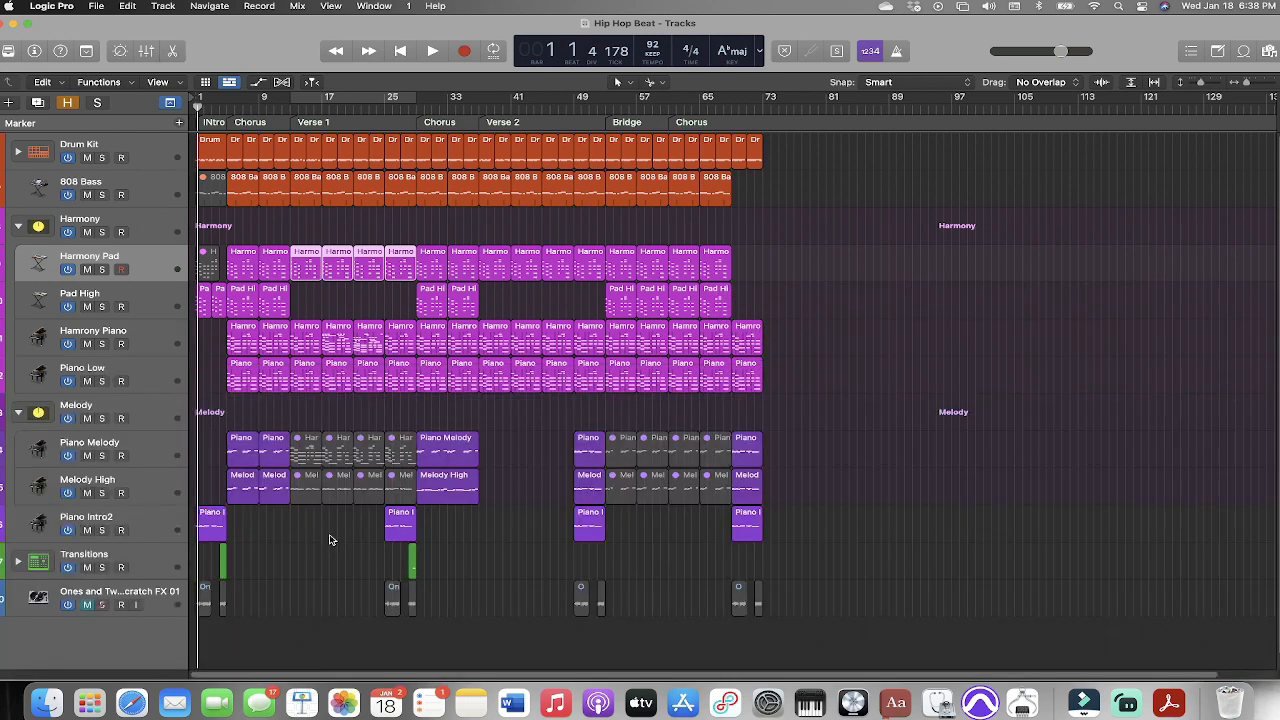
left_click(332, 540)
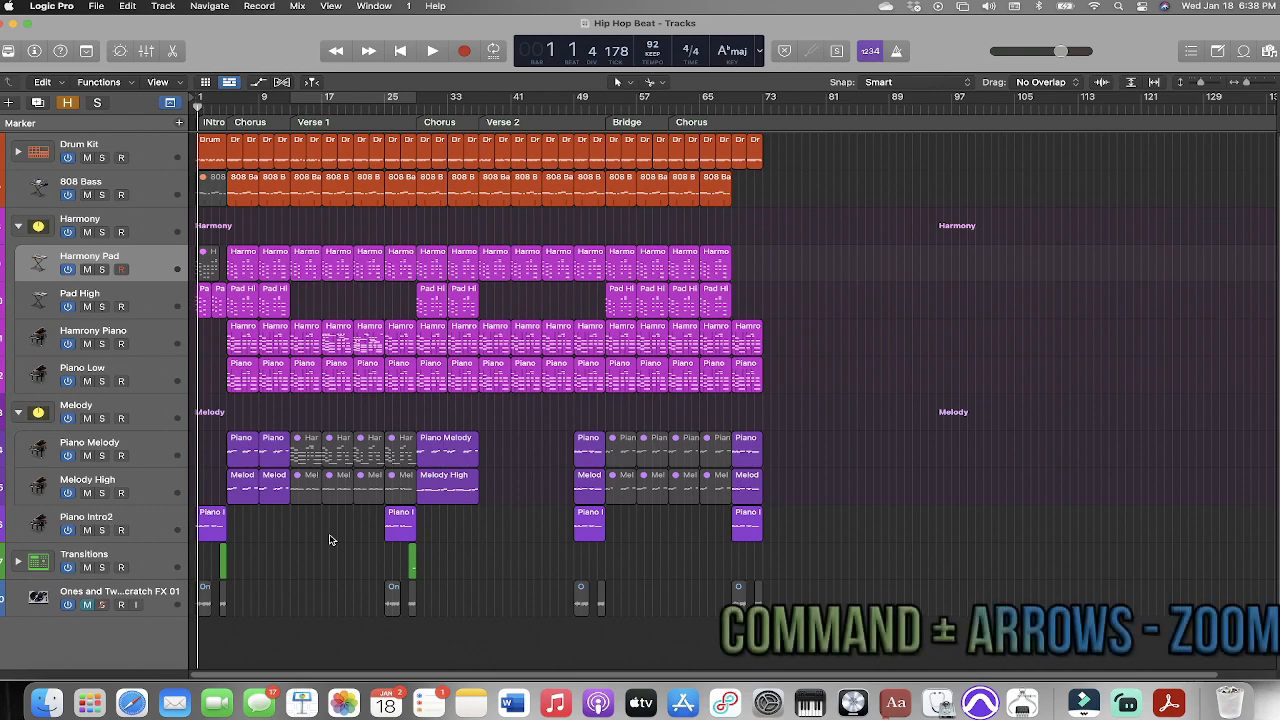
Zoom the Tracks area in and out vertically and horizontally, and fit all regions in view
key("super+Up")
key("super+Up")
key("super+Down")
key("super+Down")
key("super+Down")
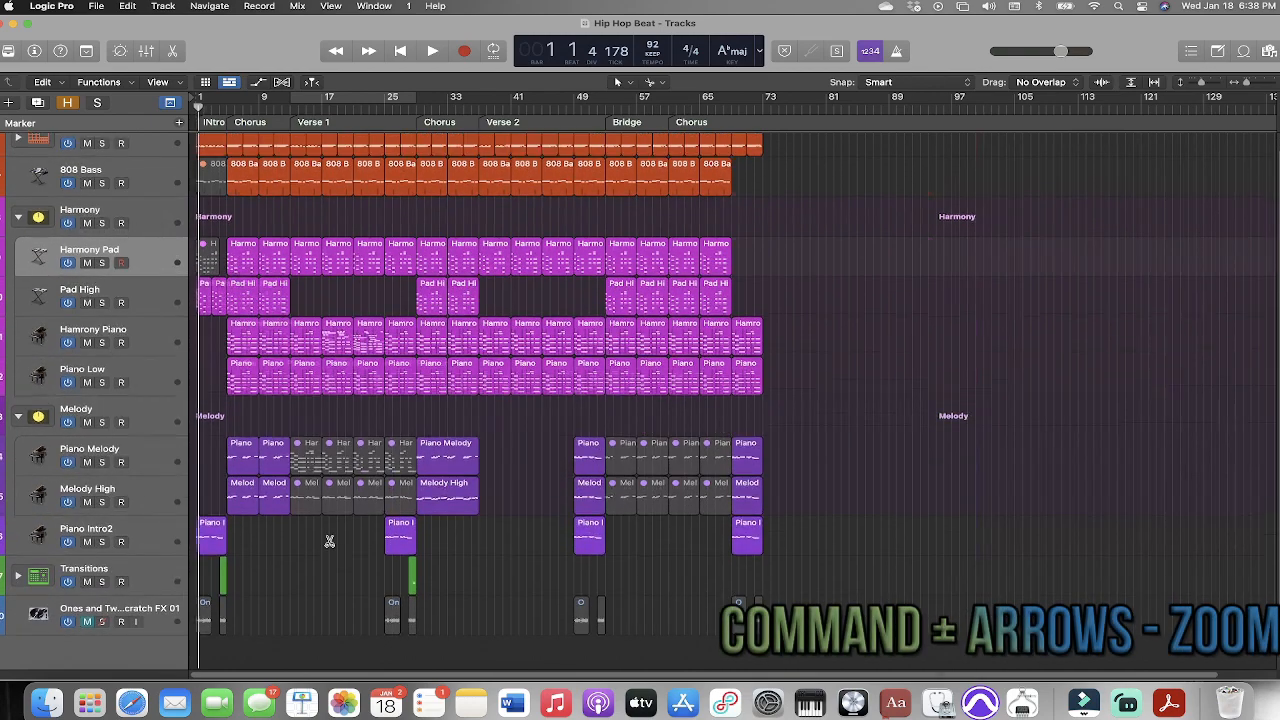
key("super+Right")
key("super+Left")
key("z")
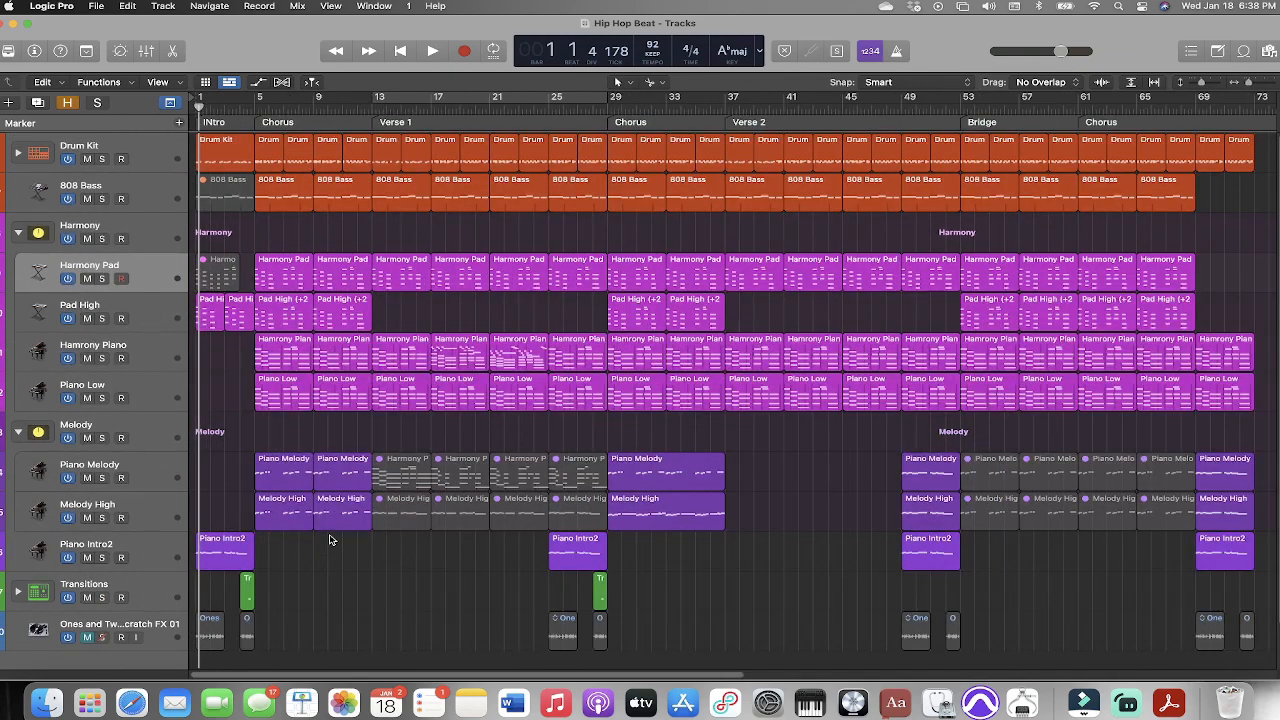
Turn vertical auto zoom on and off for the Tracks area, and toggle zooming to fit all regions
left_click(1130, 82)
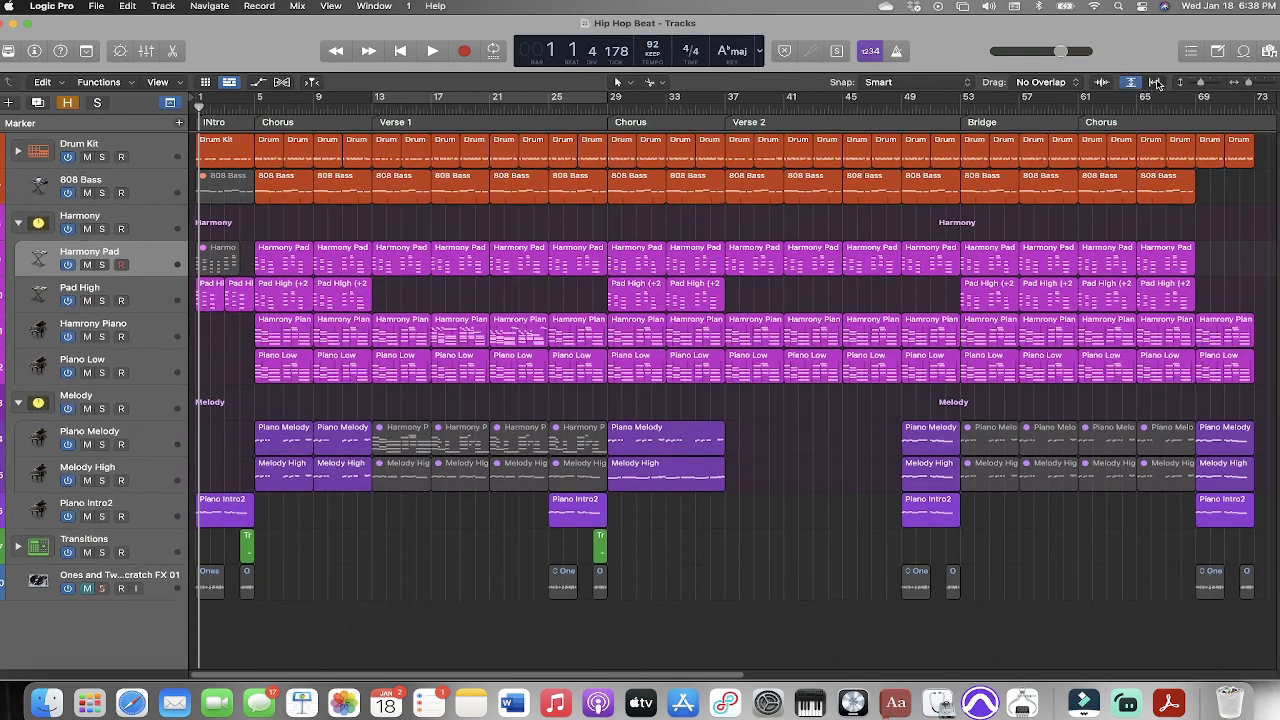
key("super+Down")
key("z")
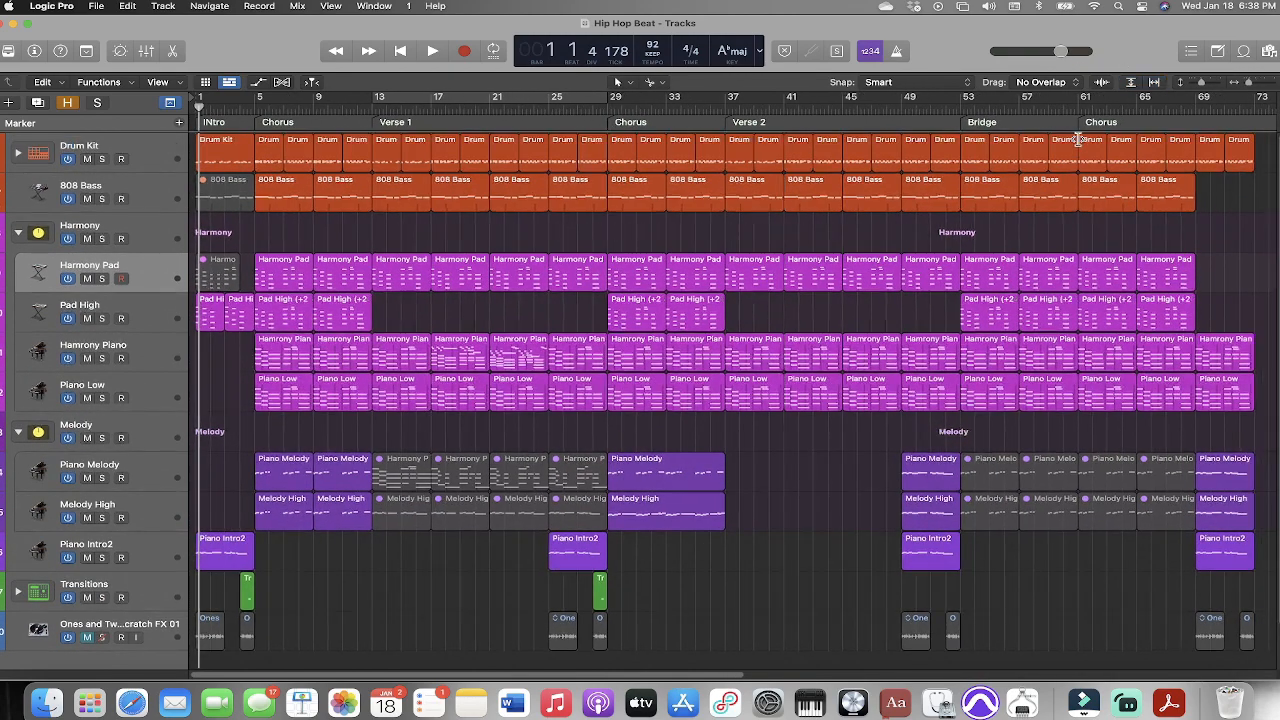
key("z")
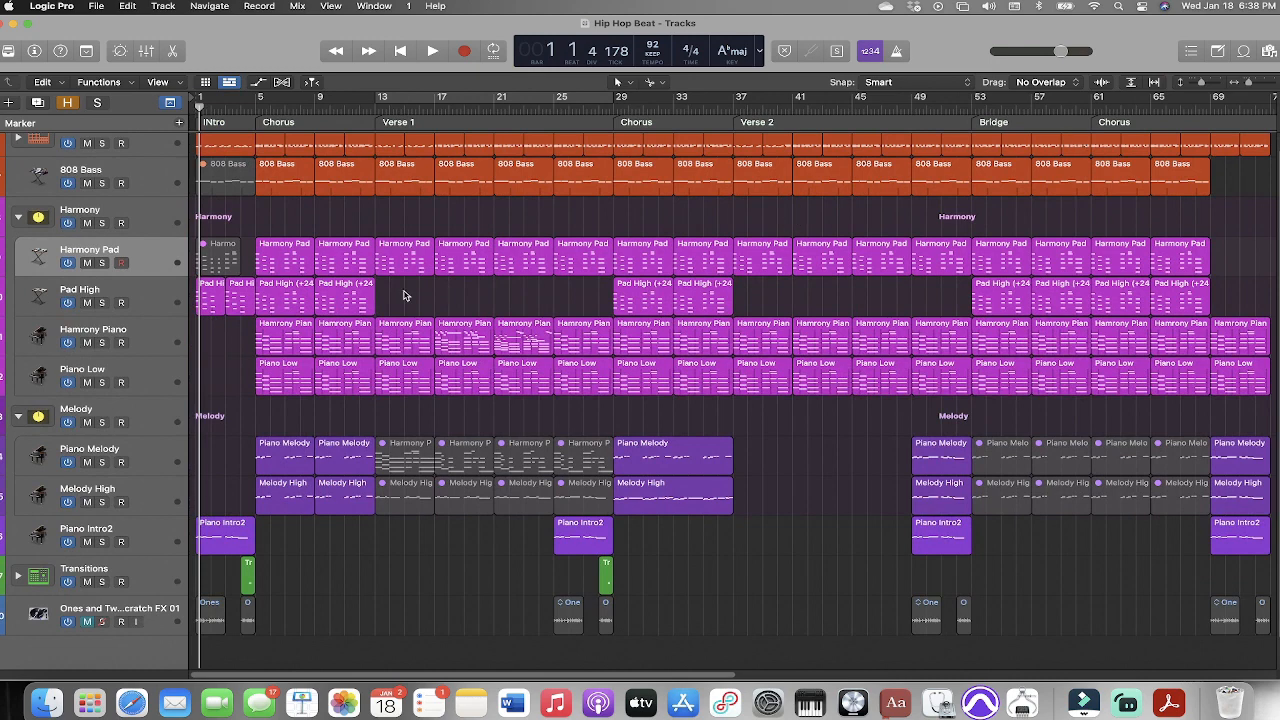
scroll(147, 150, "up", 1)
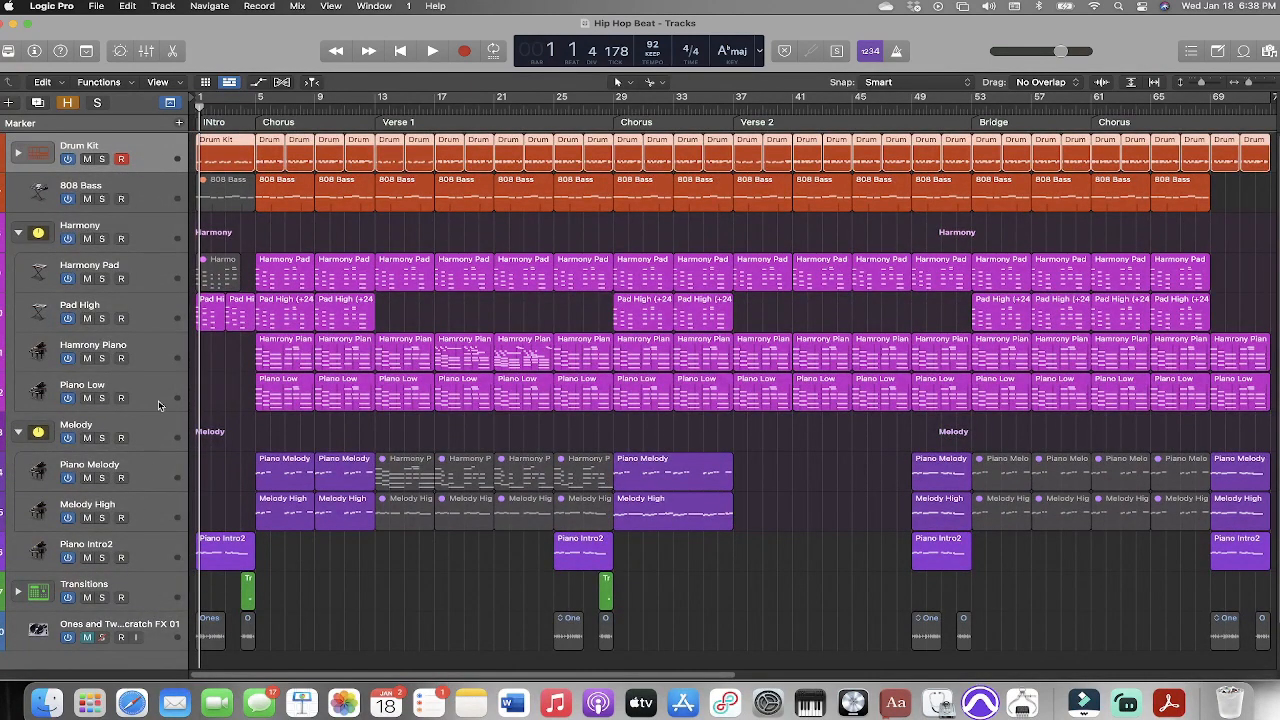
Select the tracks from Drum Kit to Piano Low, and remove Harmony, Pad High, 808 Bass and Piano Low from the selection
left_click(153, 384, "shift")
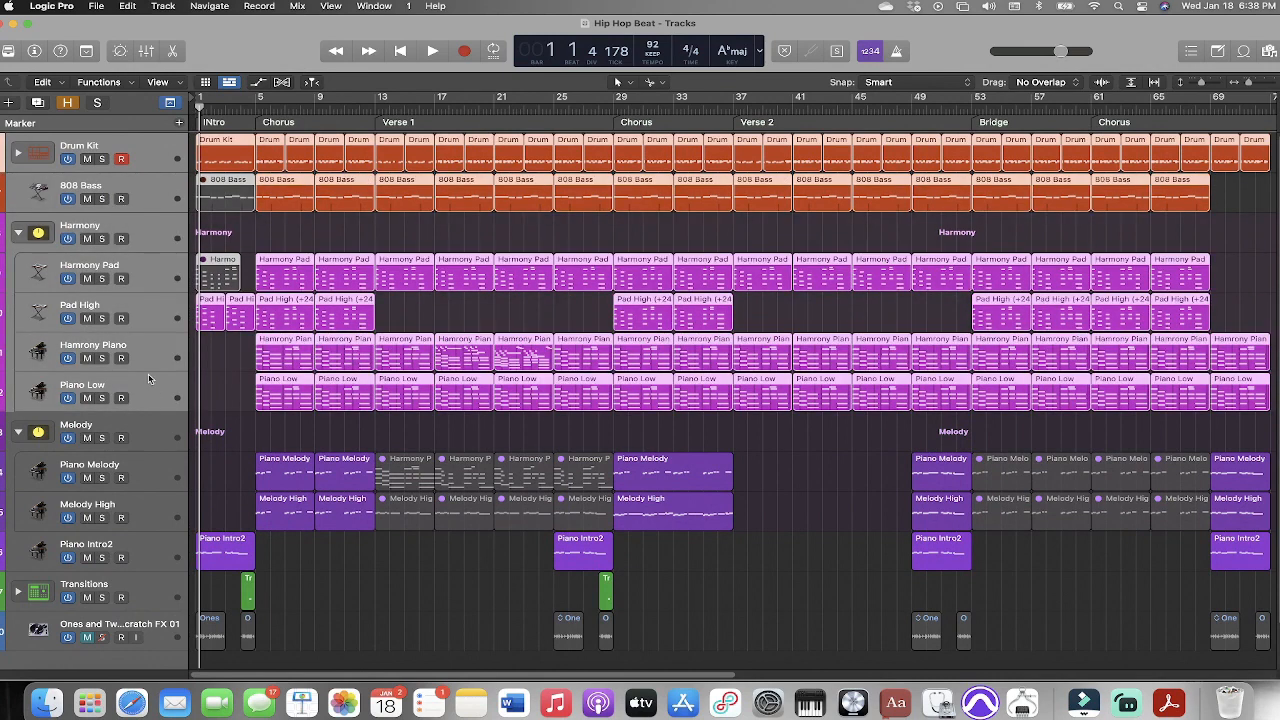
left_click(149, 307, "super")
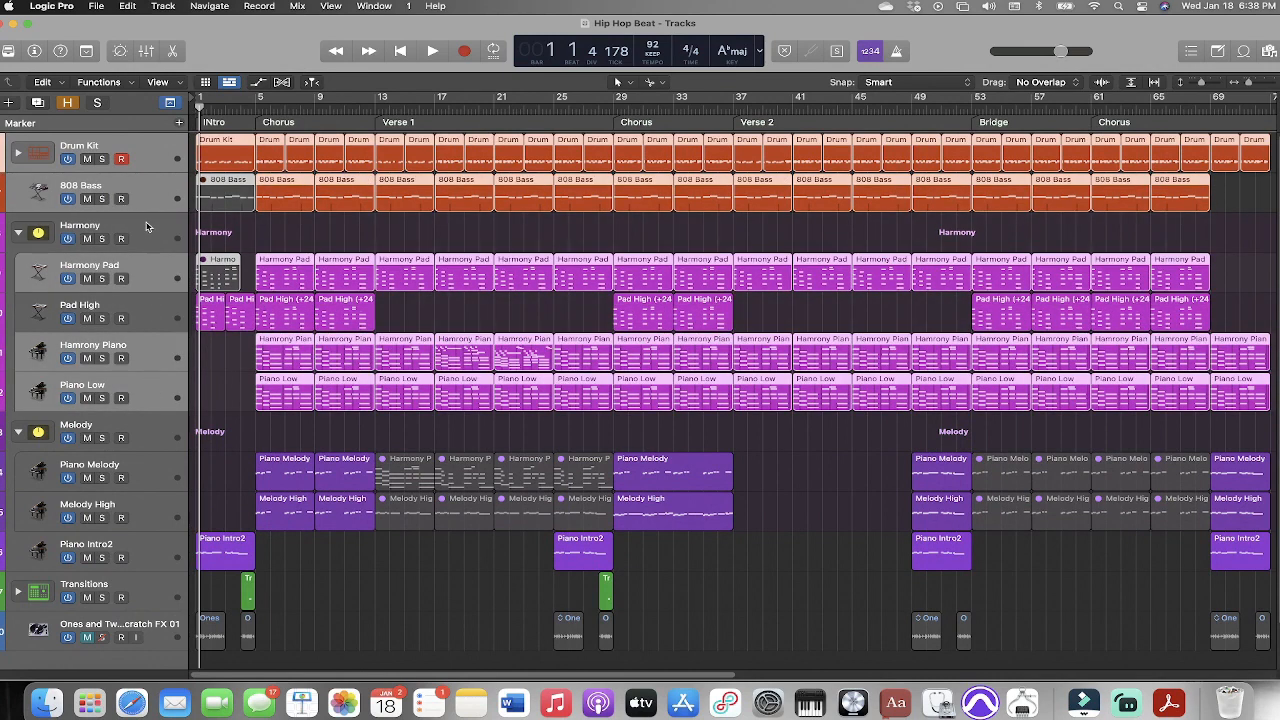
left_click(149, 178, "super")
left_click(147, 383, "super")
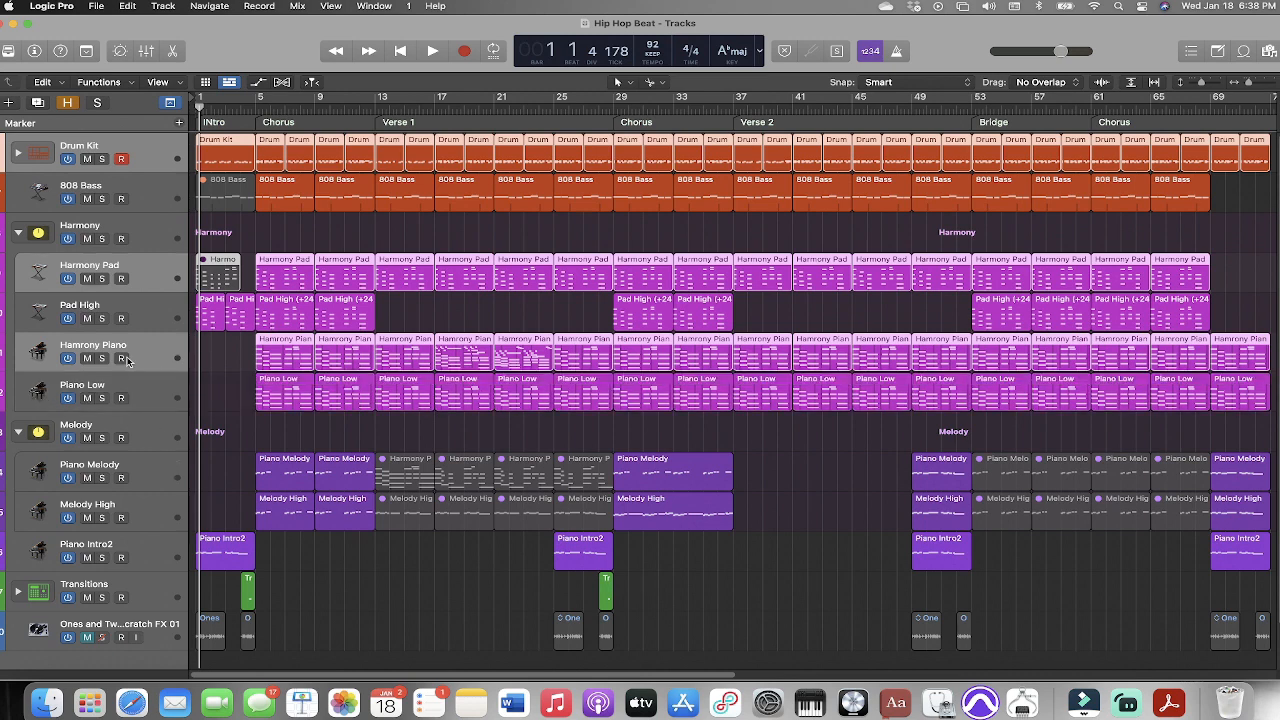
key("super+a")
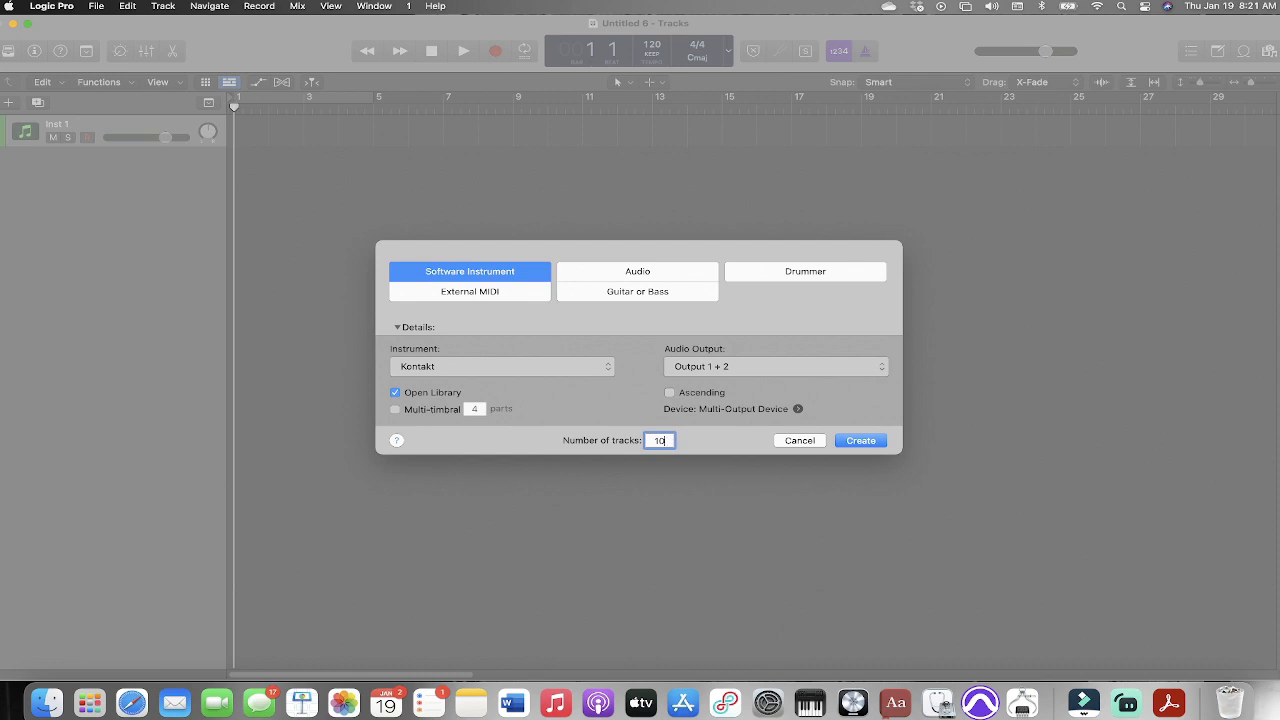
Create 10 software instrument tracks with Kontakt and hide the Library
key("Return")
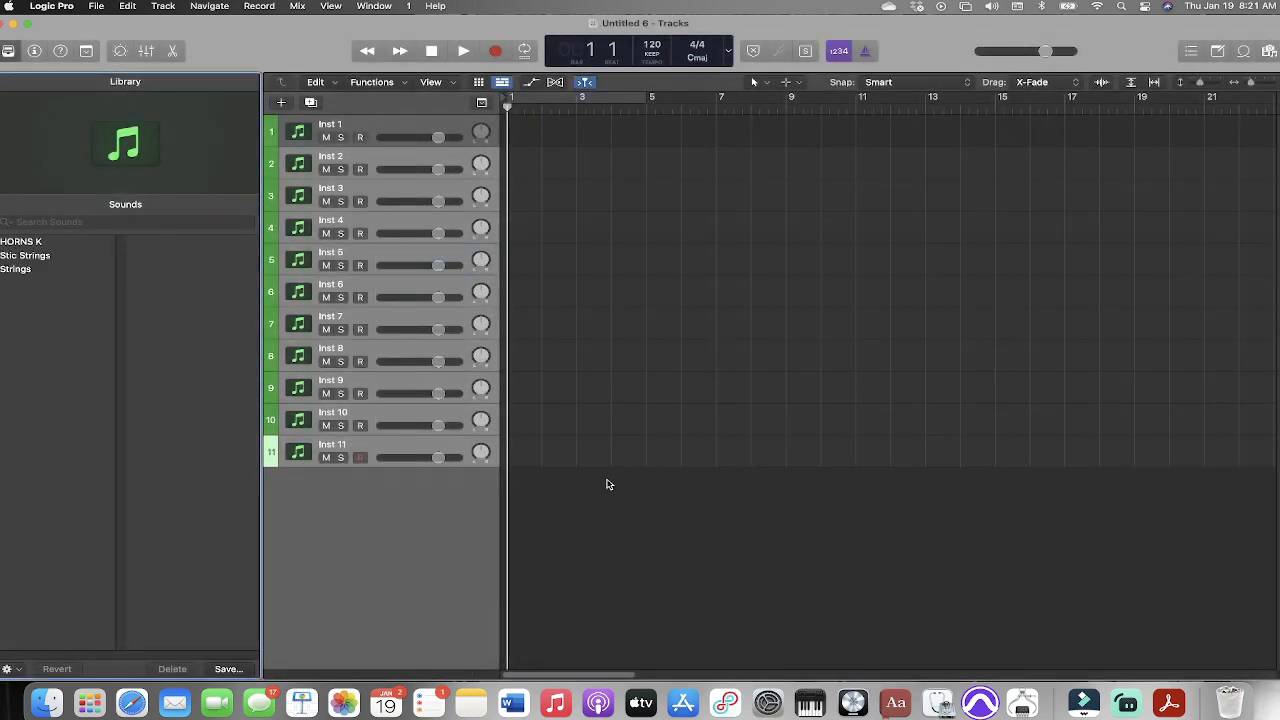
key("y")
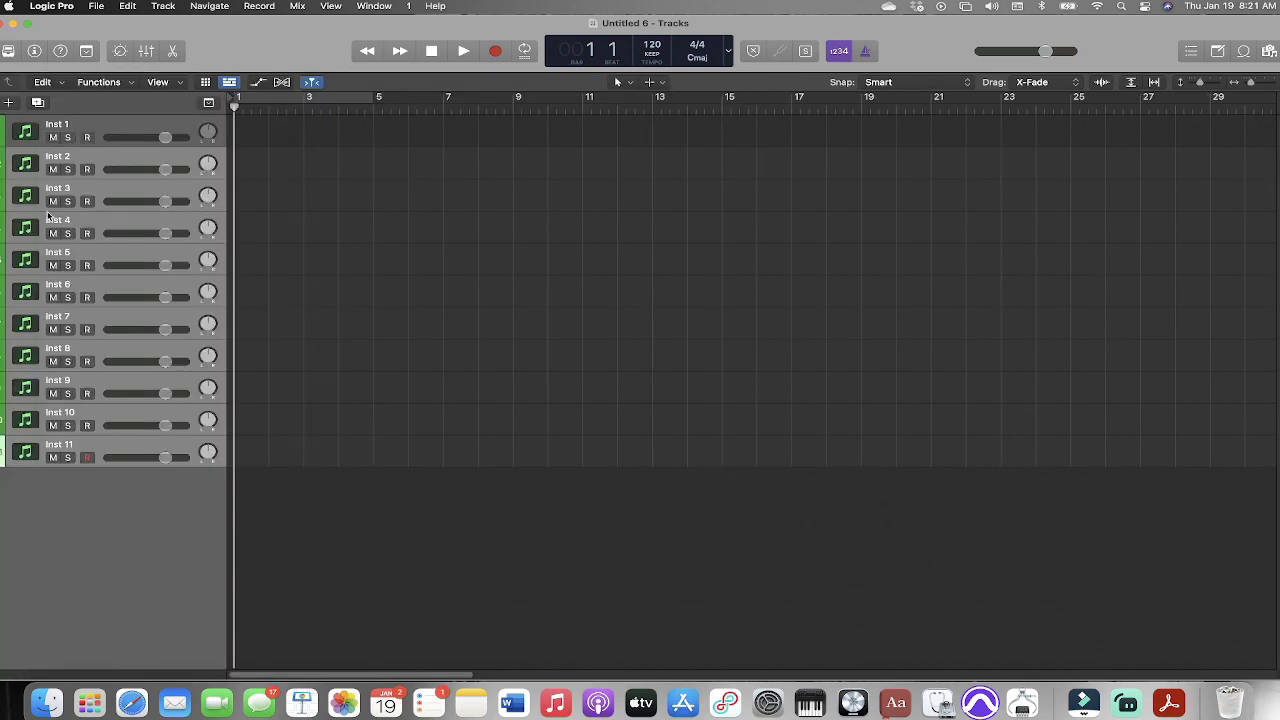
Rename the first three tracks as Kick, Snare and Hi Hat
left_click(84, 122)
double_click(80, 123)
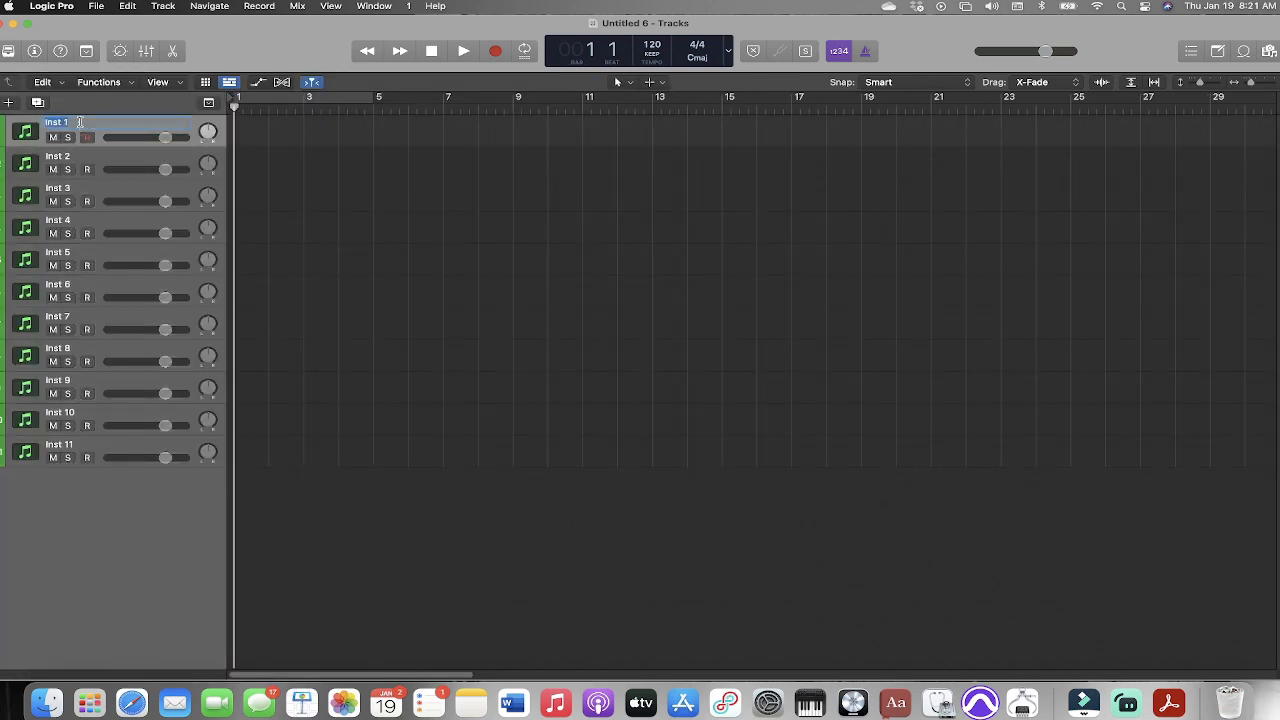
type("Kick")
key("Tab")
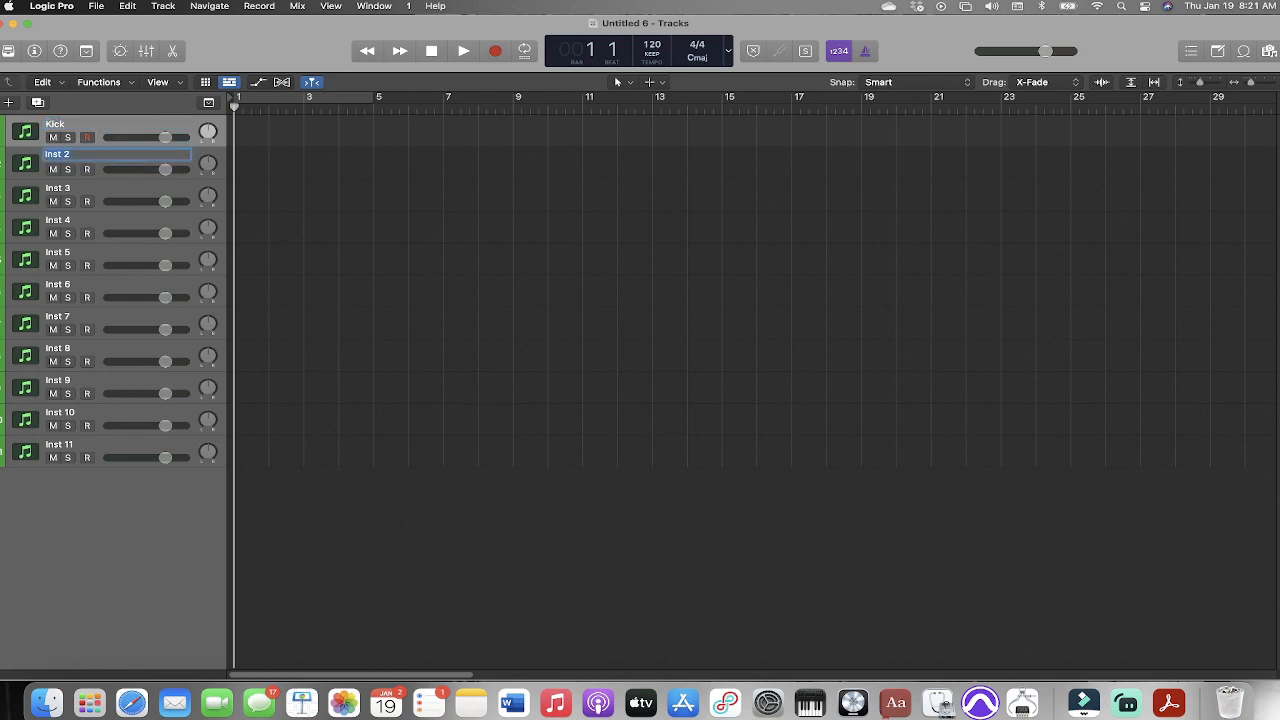
type("Snare")
key("Tab")
type("Hi")
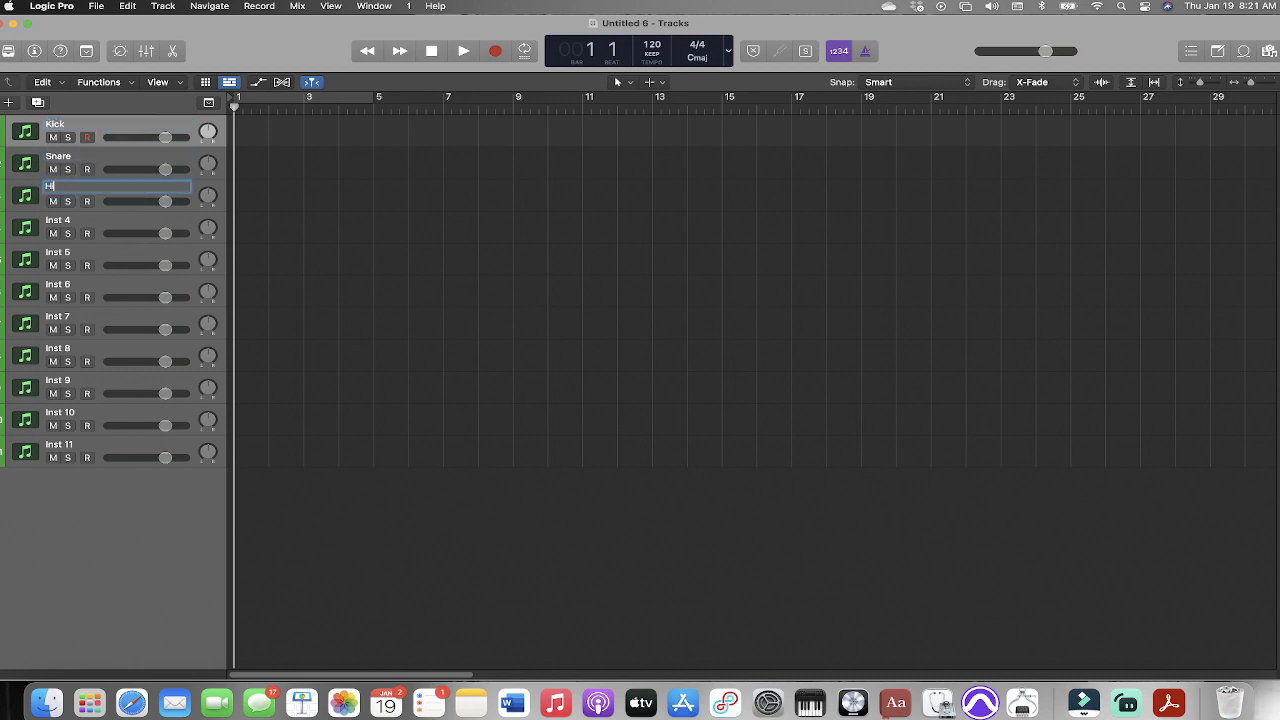
type(" Hat")
key("Tab")
Rename tracks 4 to 7 as Tom 1, Tom 2, Piano and Piano Low
type("Tom 1")
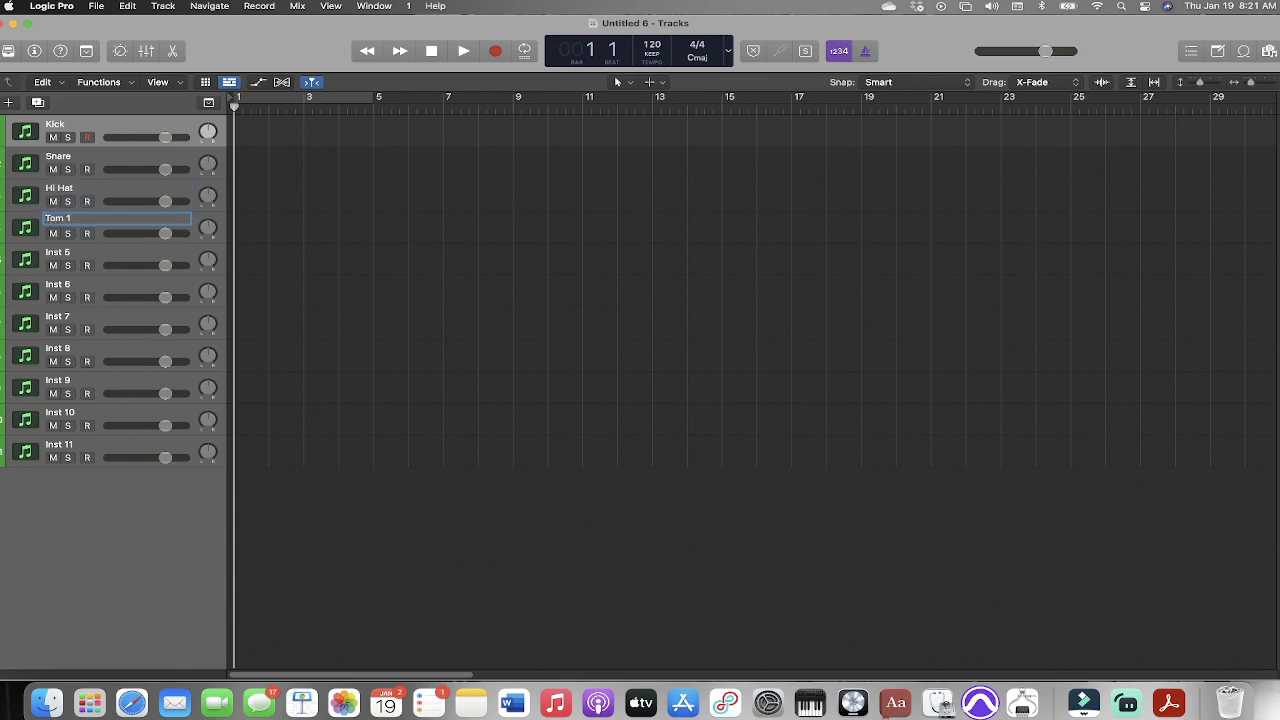
key("Tab")
type("Tom 2")
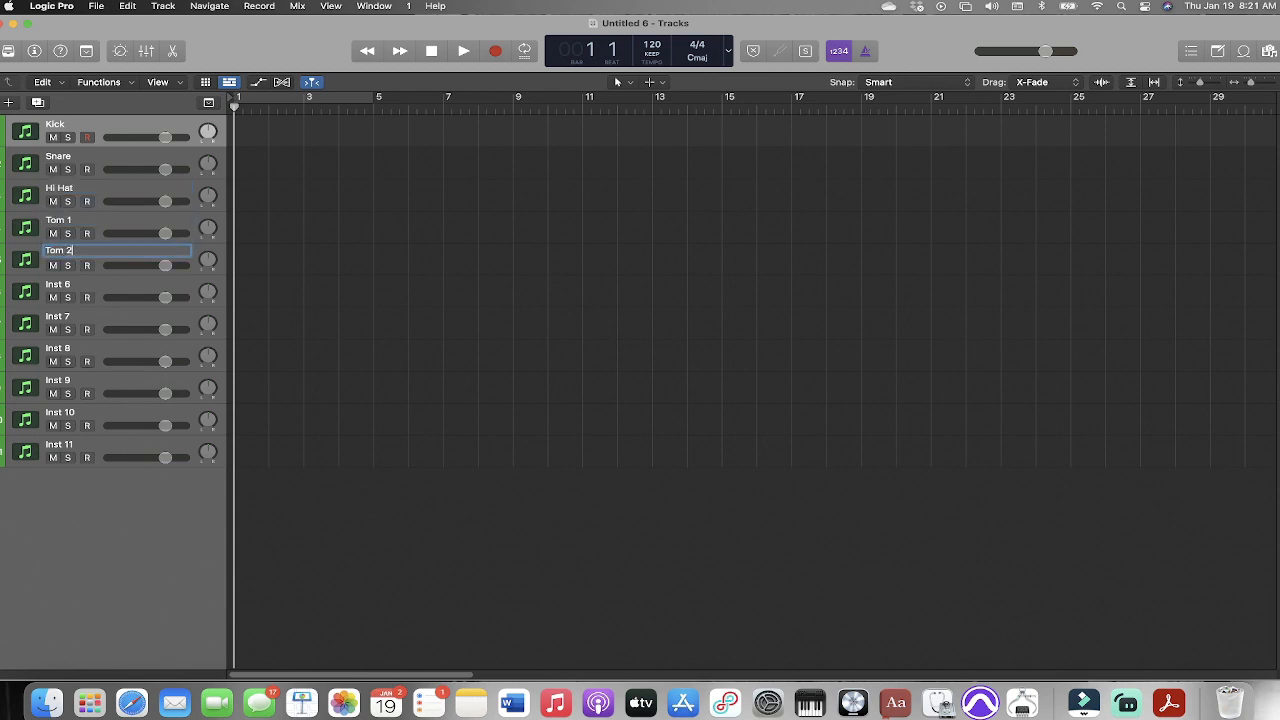
key("Tab")
type("Piano")
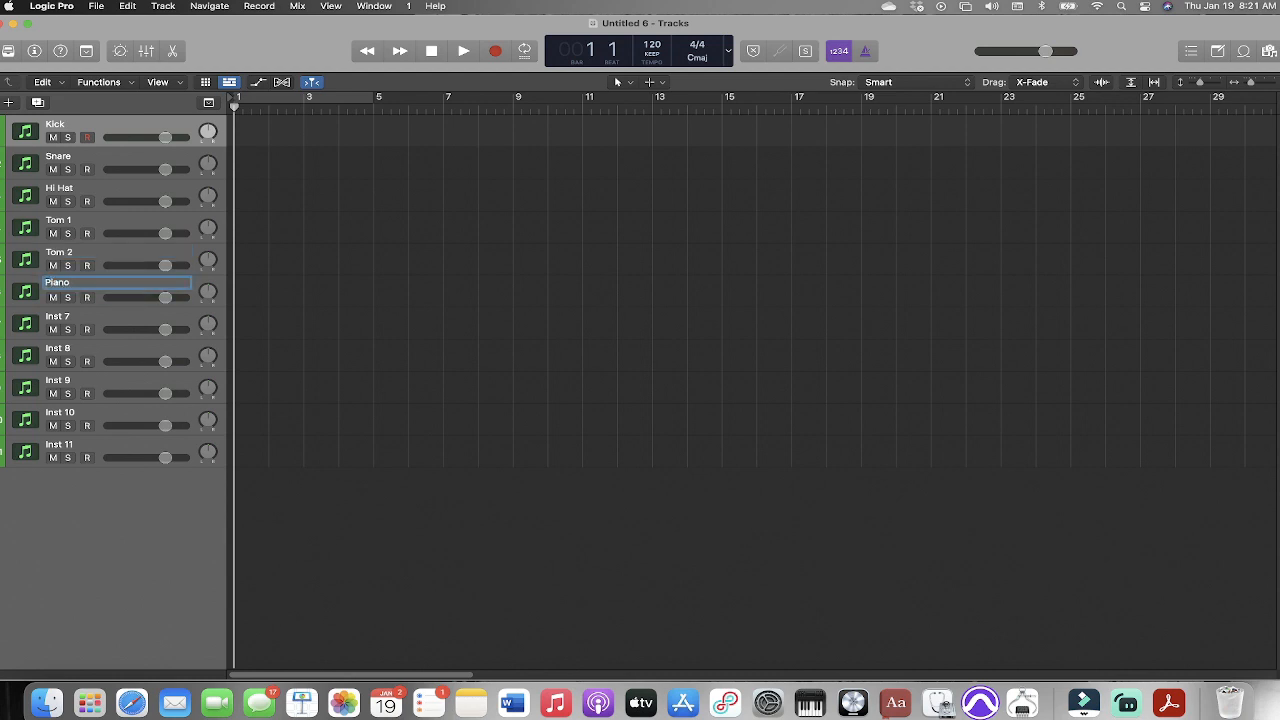
key("Tab")
type("P")
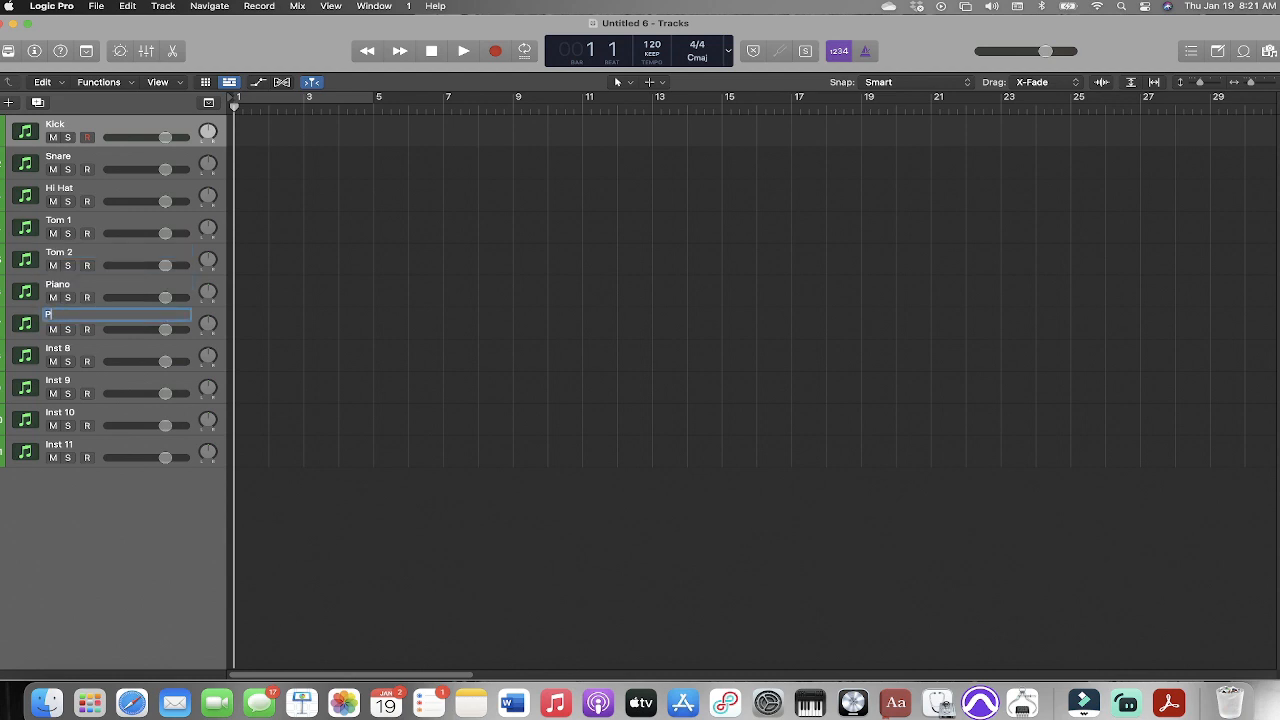
type("iano Low")
key("Tab")
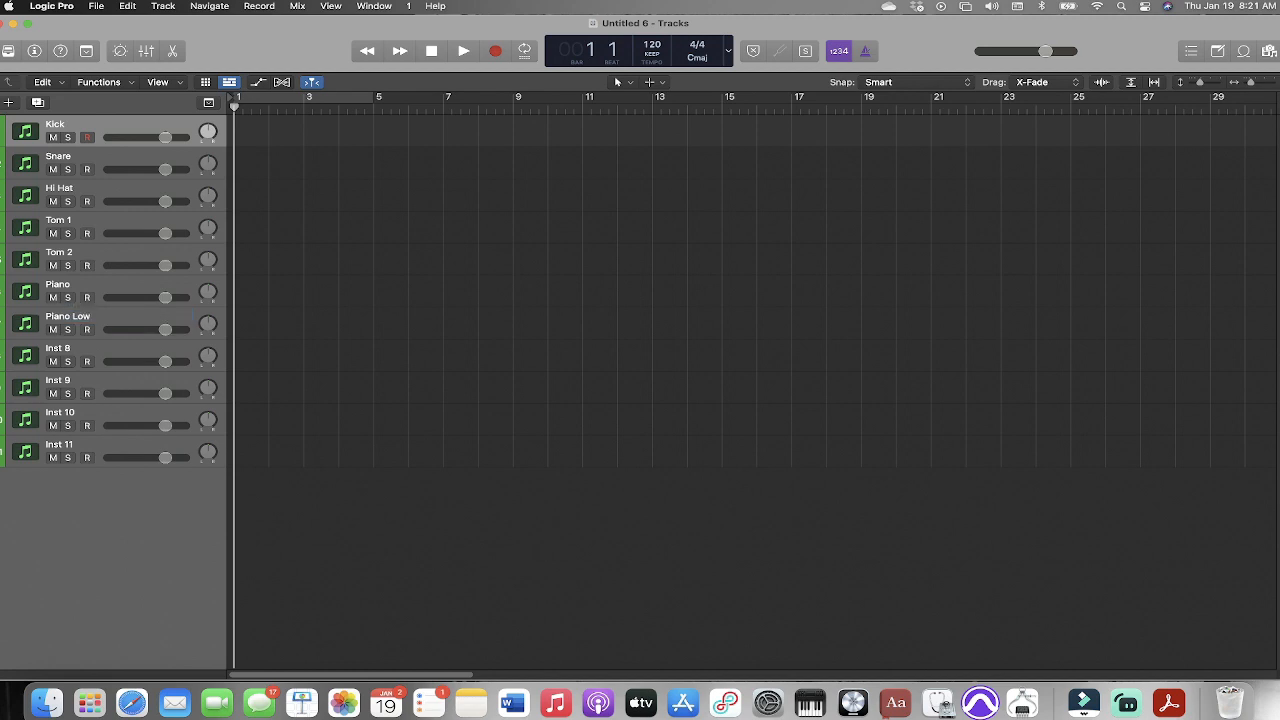
Rename tracks 8 to 11 as Violin, Viola, Double Bass and Pad
type("Violin")
key("Tab")
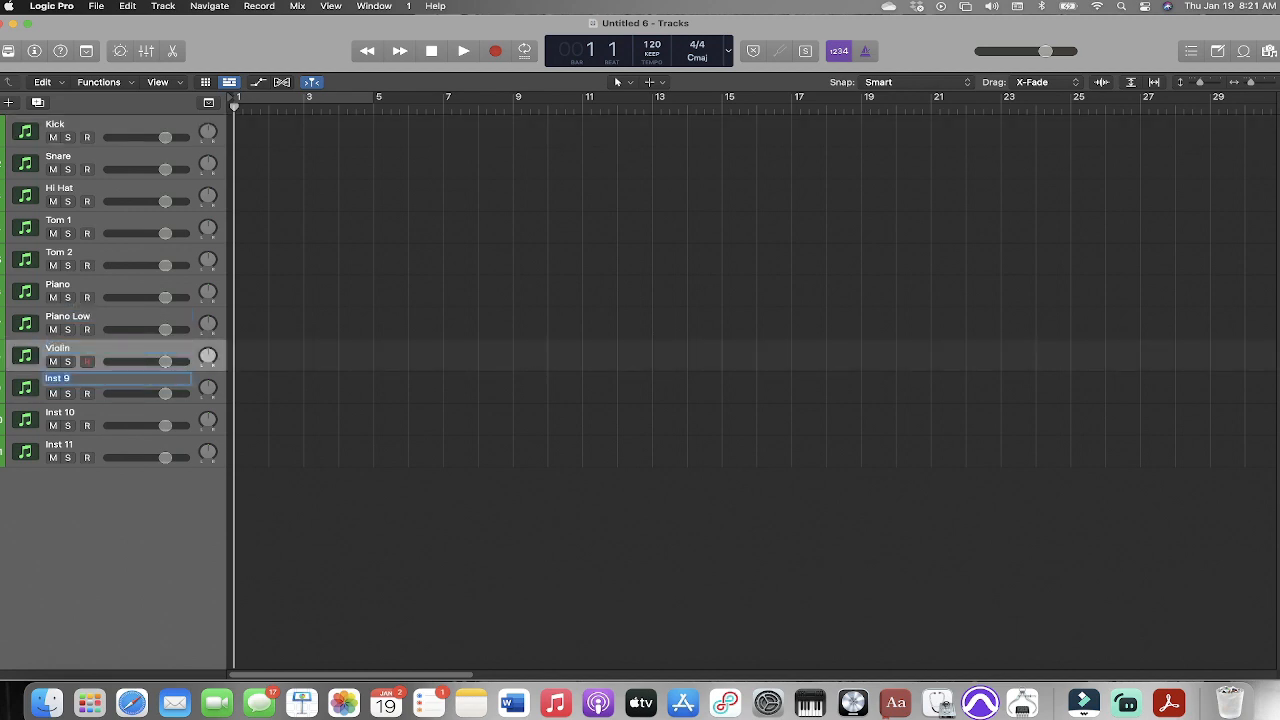
type("Viola")
key("Tab")
type("D")
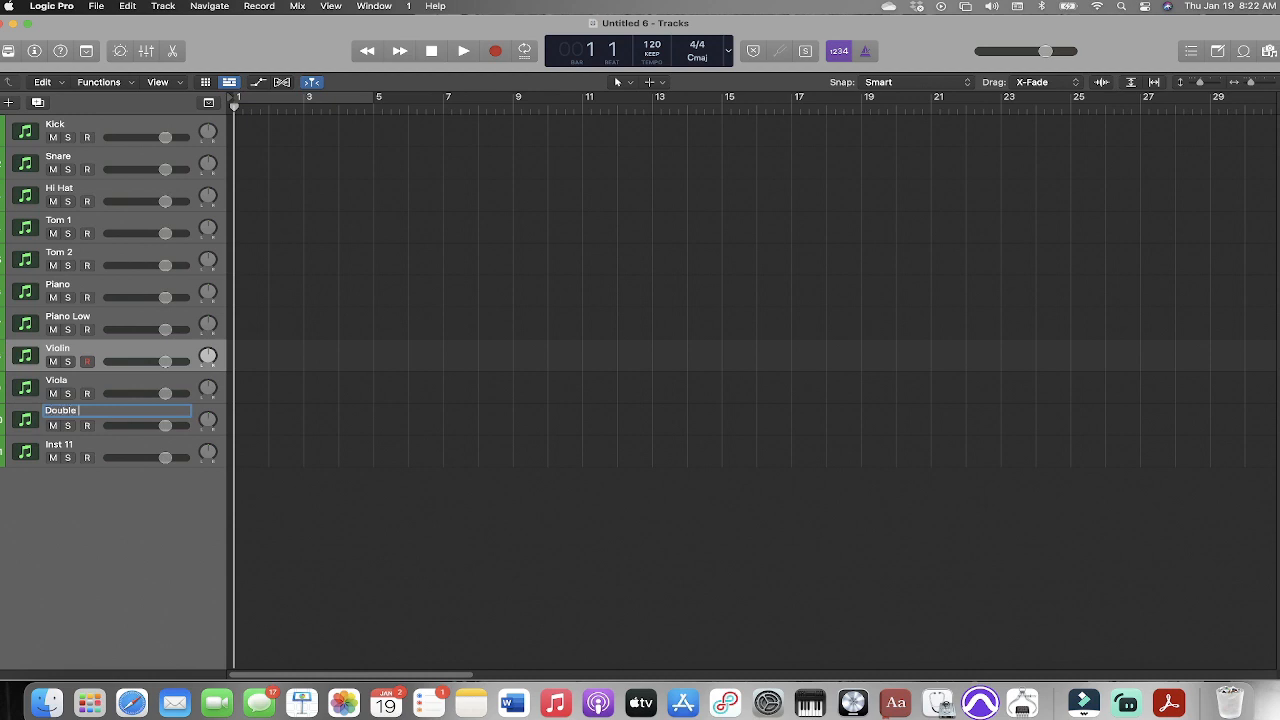
type("ouble Bass")
key("Tab")
type("P")
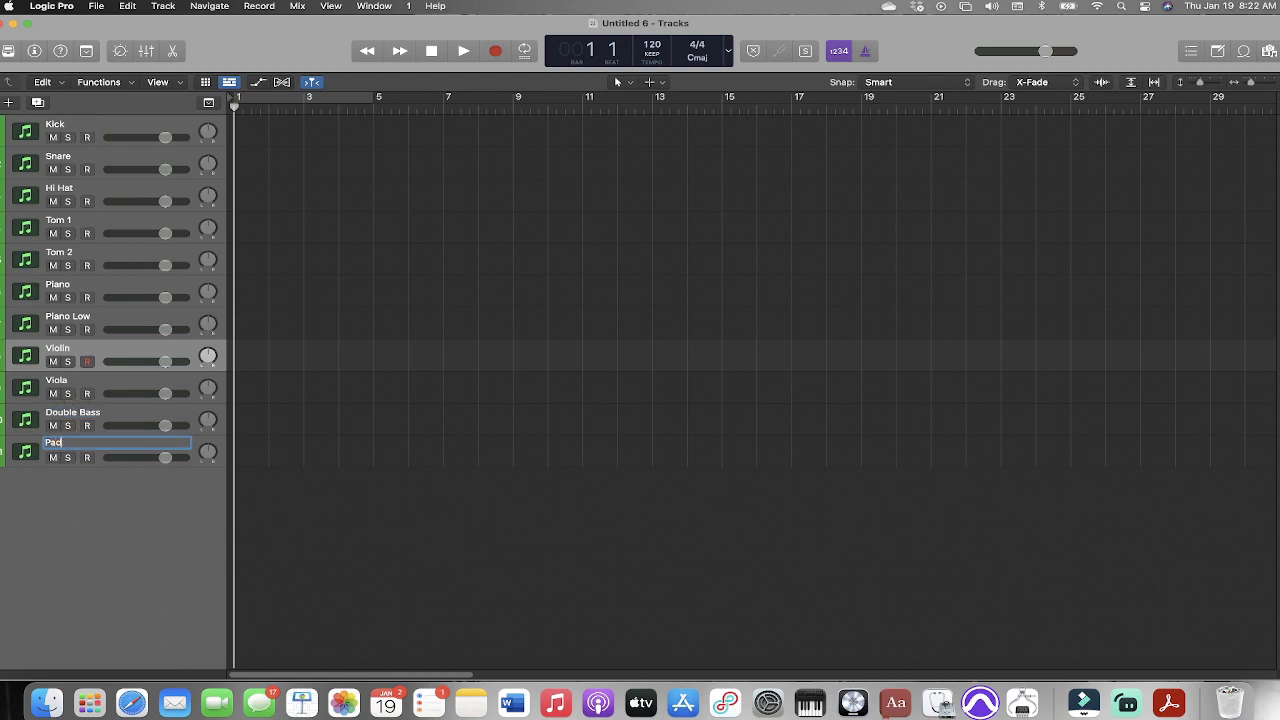
key("Return")
Rename the Piano track as Piano Hi
mouse_move(130, 352)
left_mouse_down()
mouse_move(131, 257)
mouse_move(135, 350)
left_mouse_up()
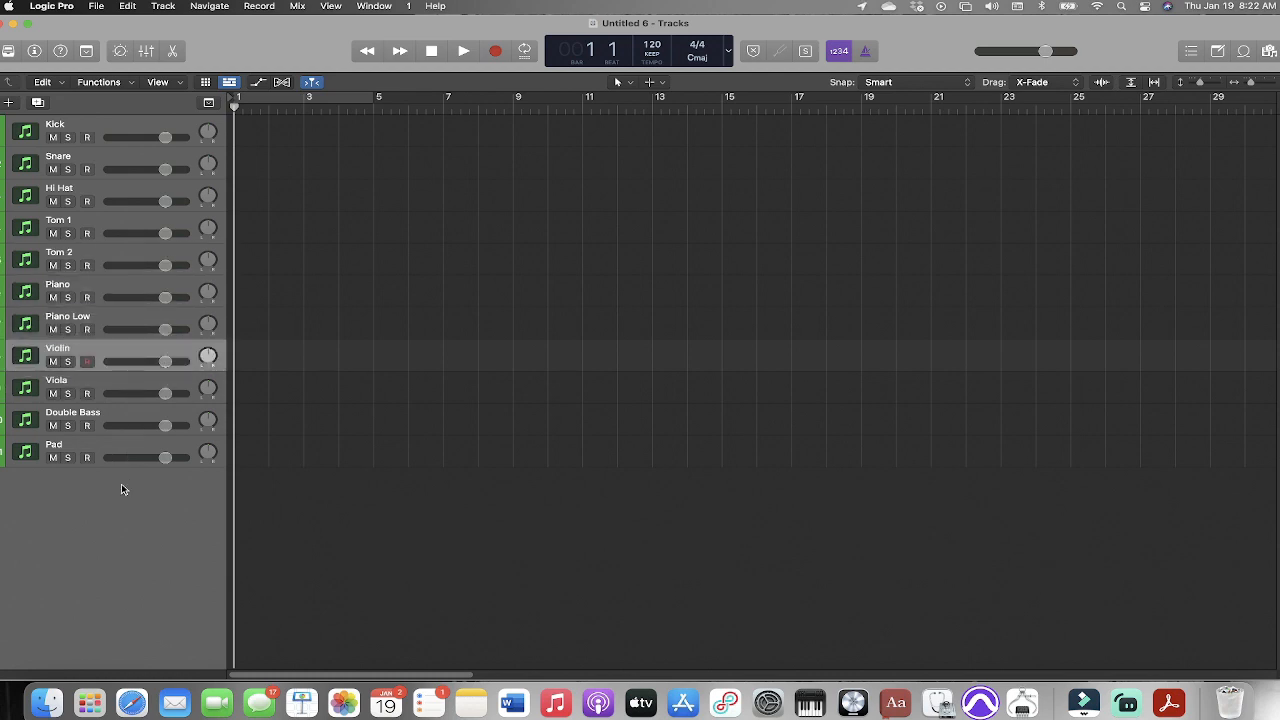
left_click(155, 322)
double_click(115, 281)
key("Right")
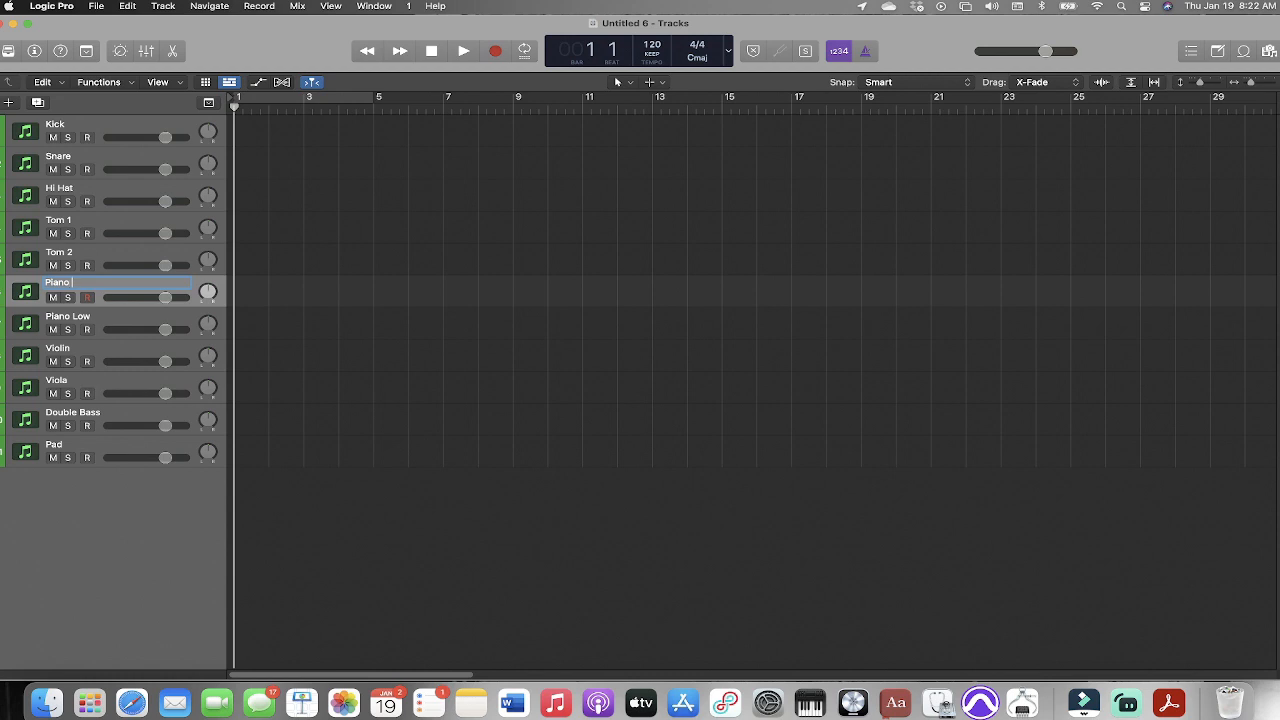
type("Hi")
key("Return")
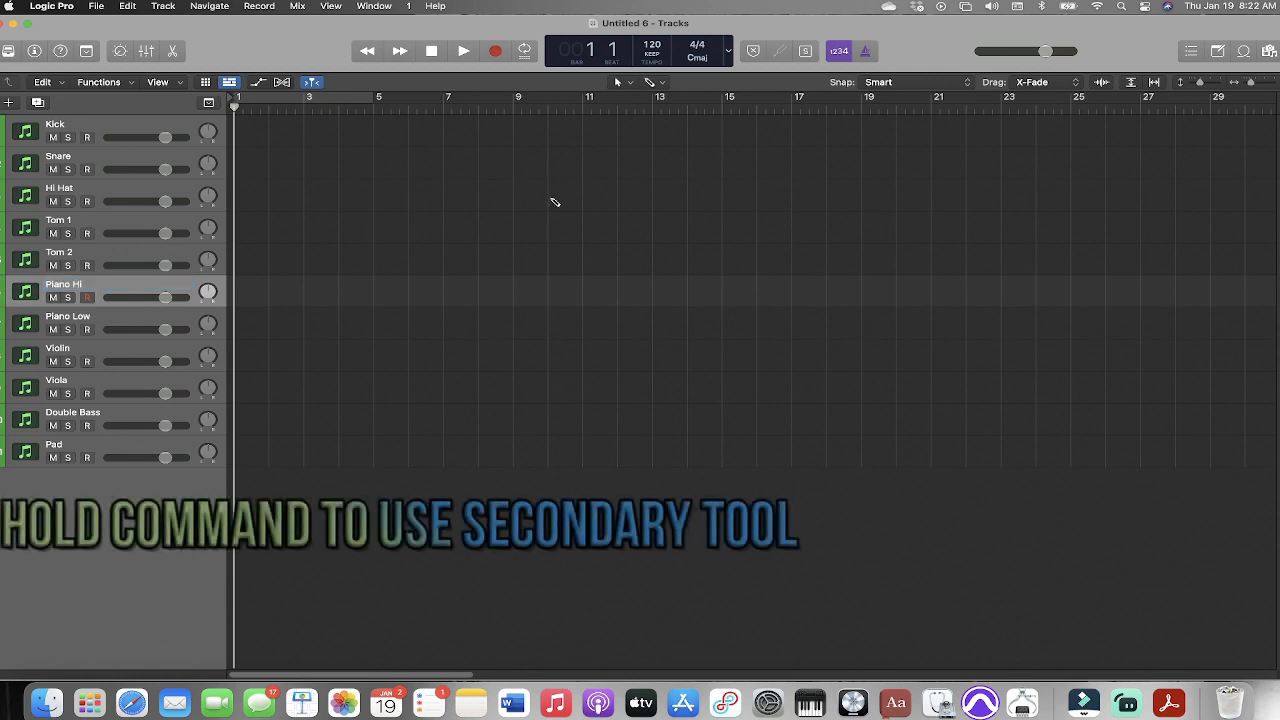
Draw one-bar regions at bar 1 on the six tracks from Kick to Piano Hi, extending the Kick region to bar 4
left_click(255, 134, "super")
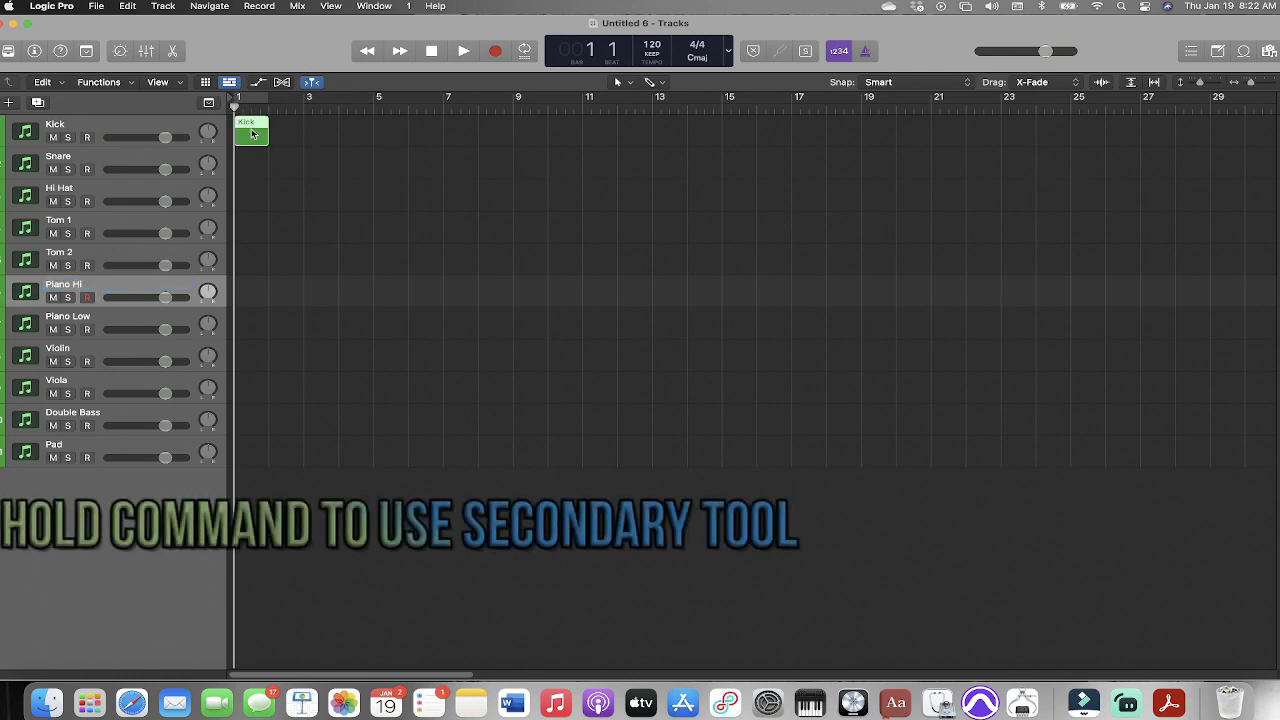
left_click_drag(268, 136, 334, 138)
left_click(247, 166, "super")
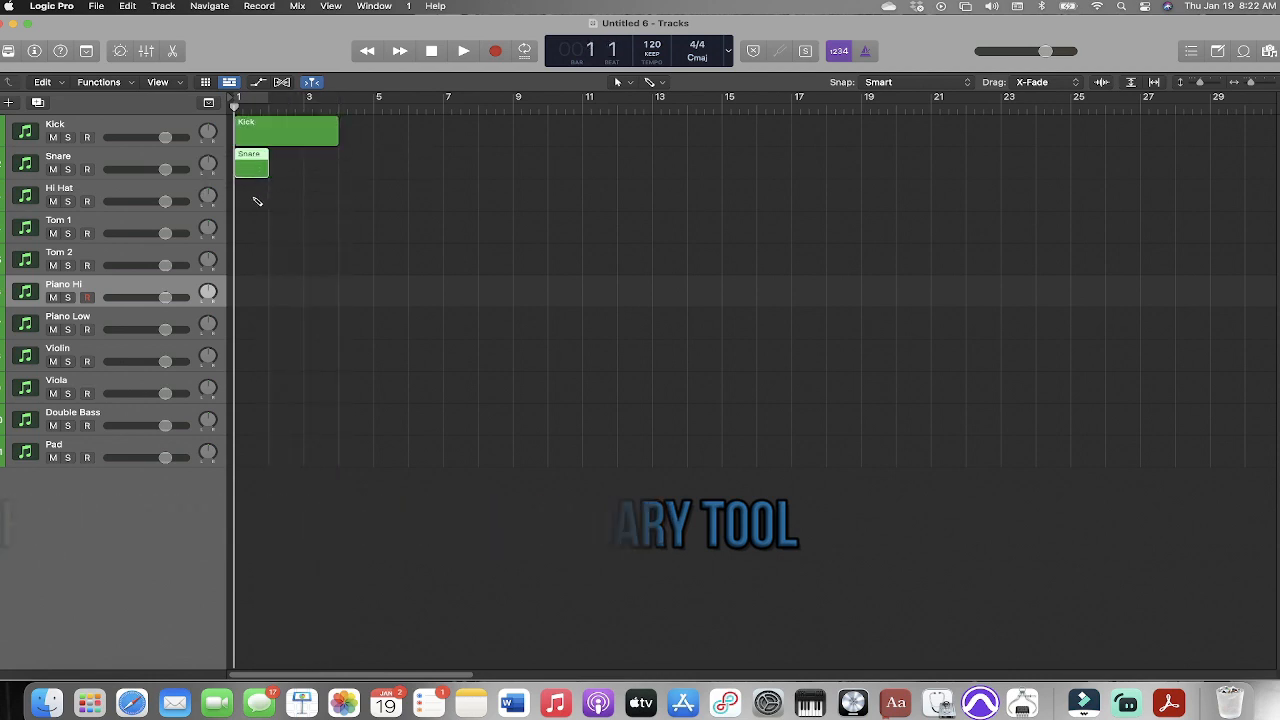
left_click(256, 199, "super")
left_click(254, 232, "super")
left_click(254, 263, "super")
left_click(254, 294, "super")
Draw one-bar regions at bar 1 on the Piano Low, Violin, Viola, Double Bass and Pad tracks
left_click(259, 425, "super")
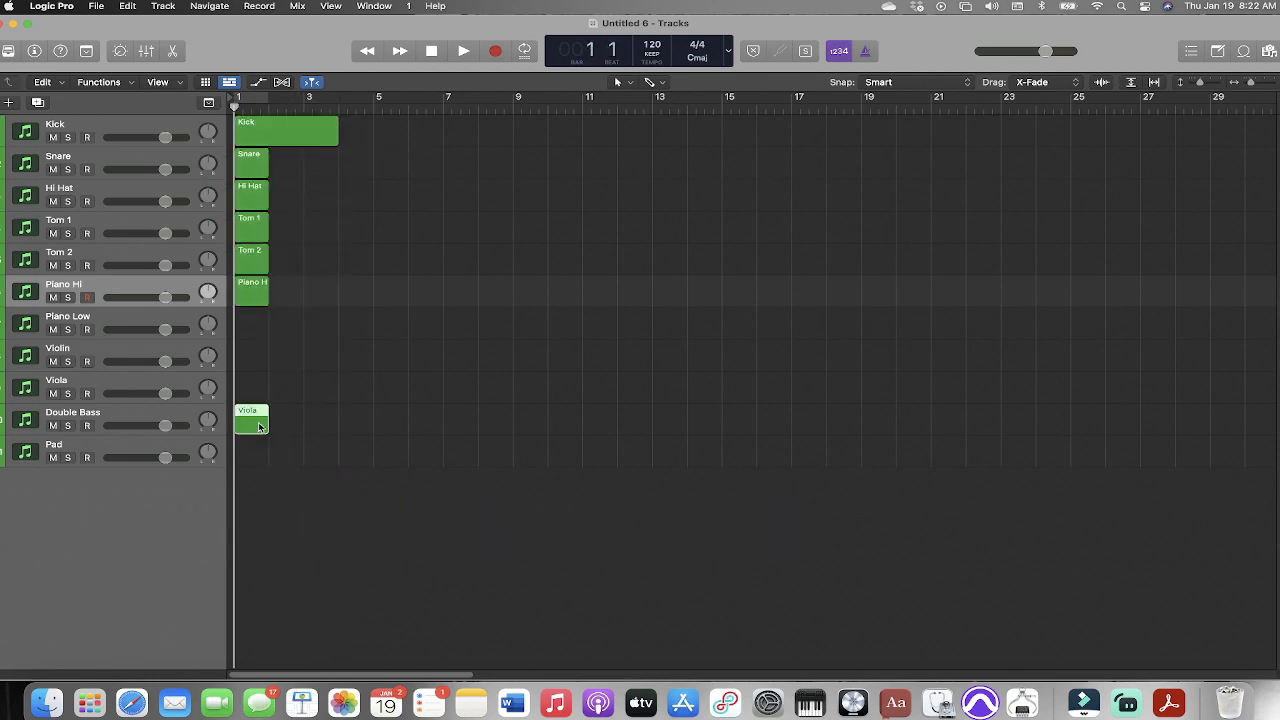
left_click_drag(259, 425, 253, 390)
left_click(256, 318, "super")
left_click(255, 355, "super")
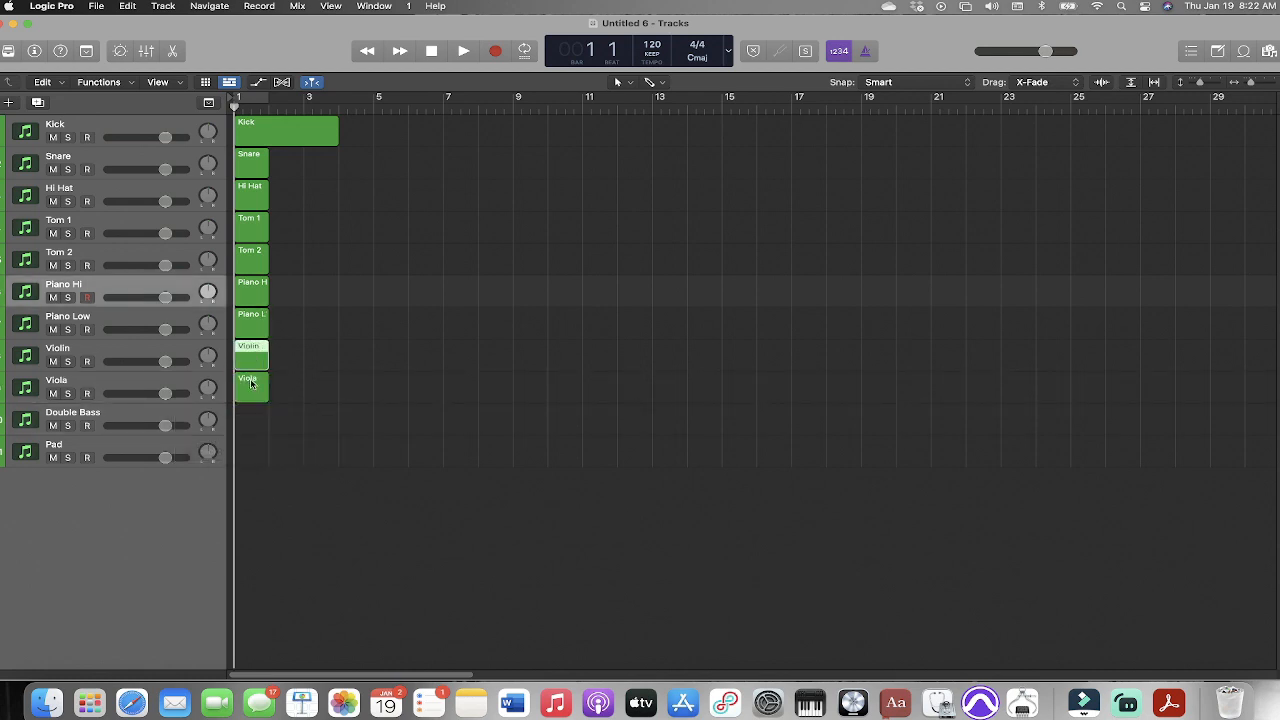
left_click(256, 422, "super")
left_click(258, 452, "super")
left_click(272, 524)
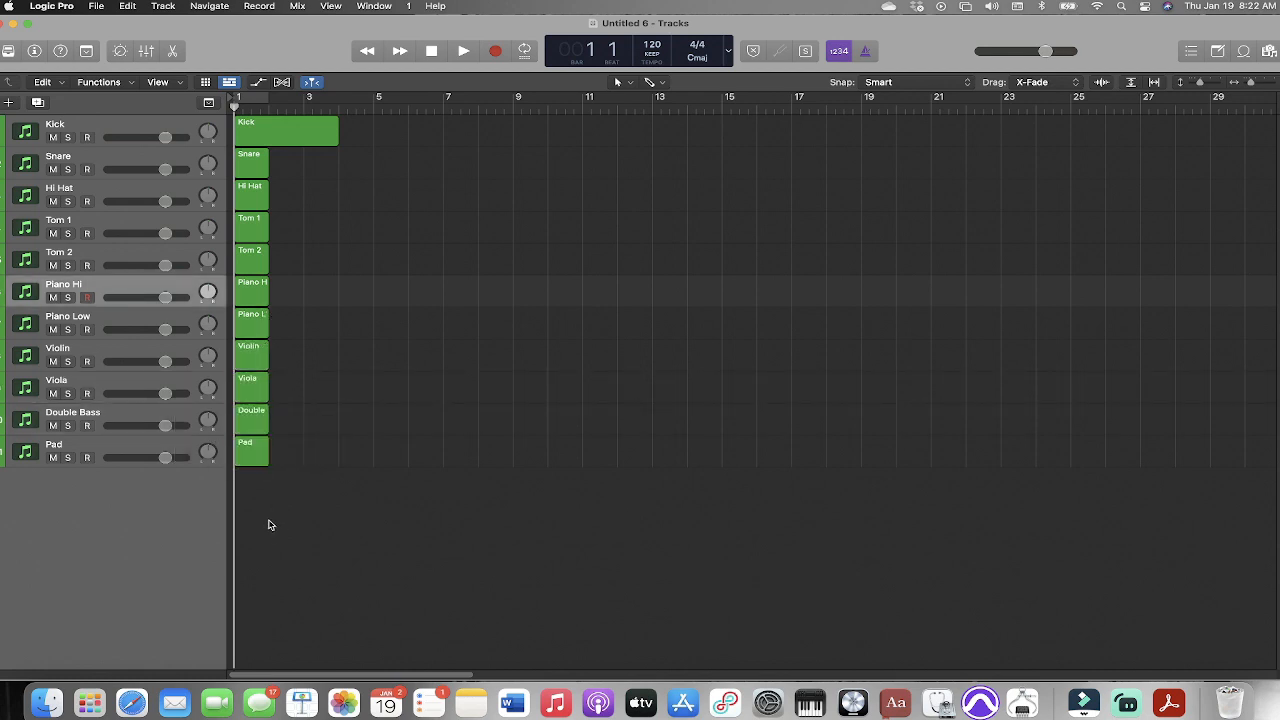
Extend the regions from Snare to Pad to bar 4, matching the Kick region's length
left_click_drag(268, 524, 338, 177)
left_click(399, 480)
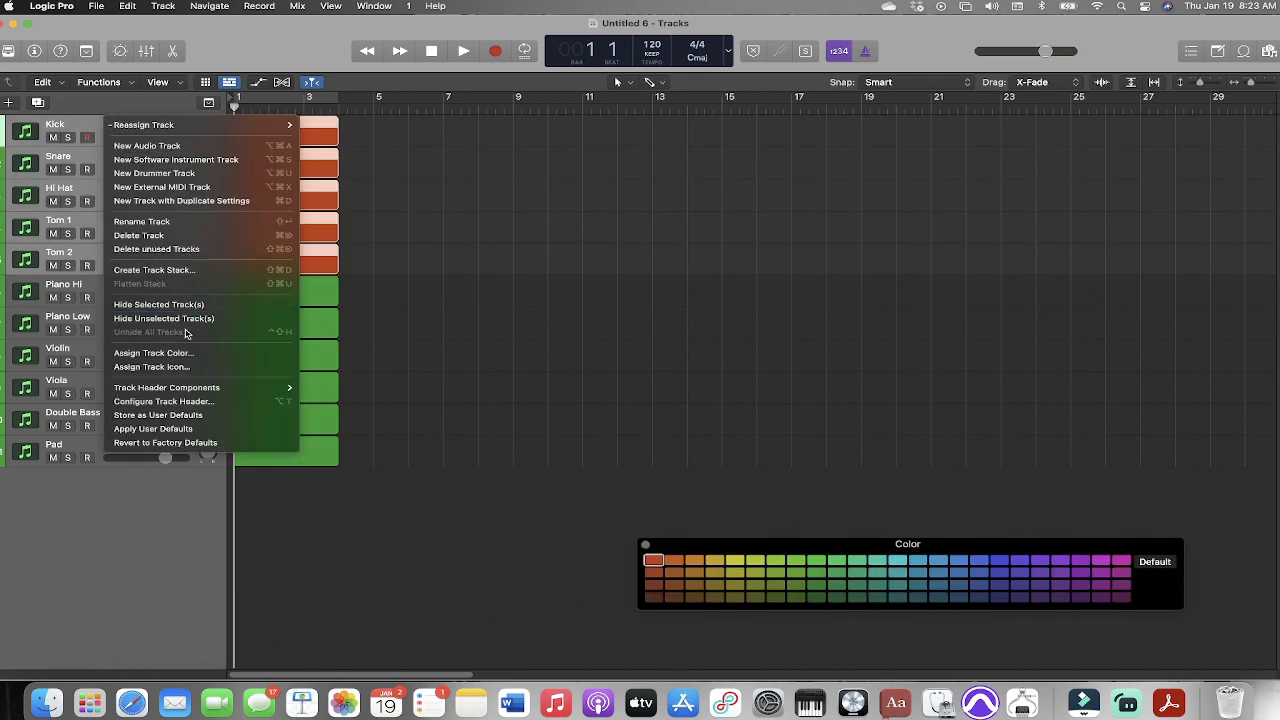
Assign red as the track colour for the selected tracks from Kick to Tom 2
left_click(181, 353)
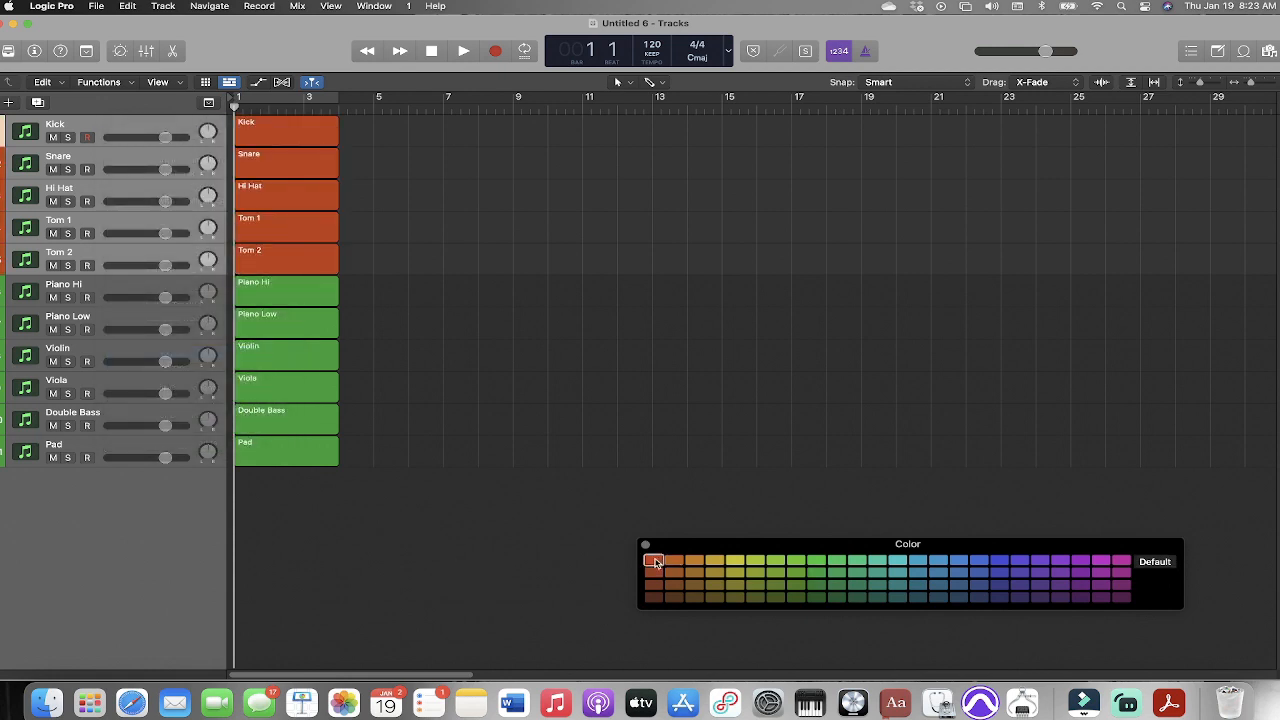
left_click(645, 545)
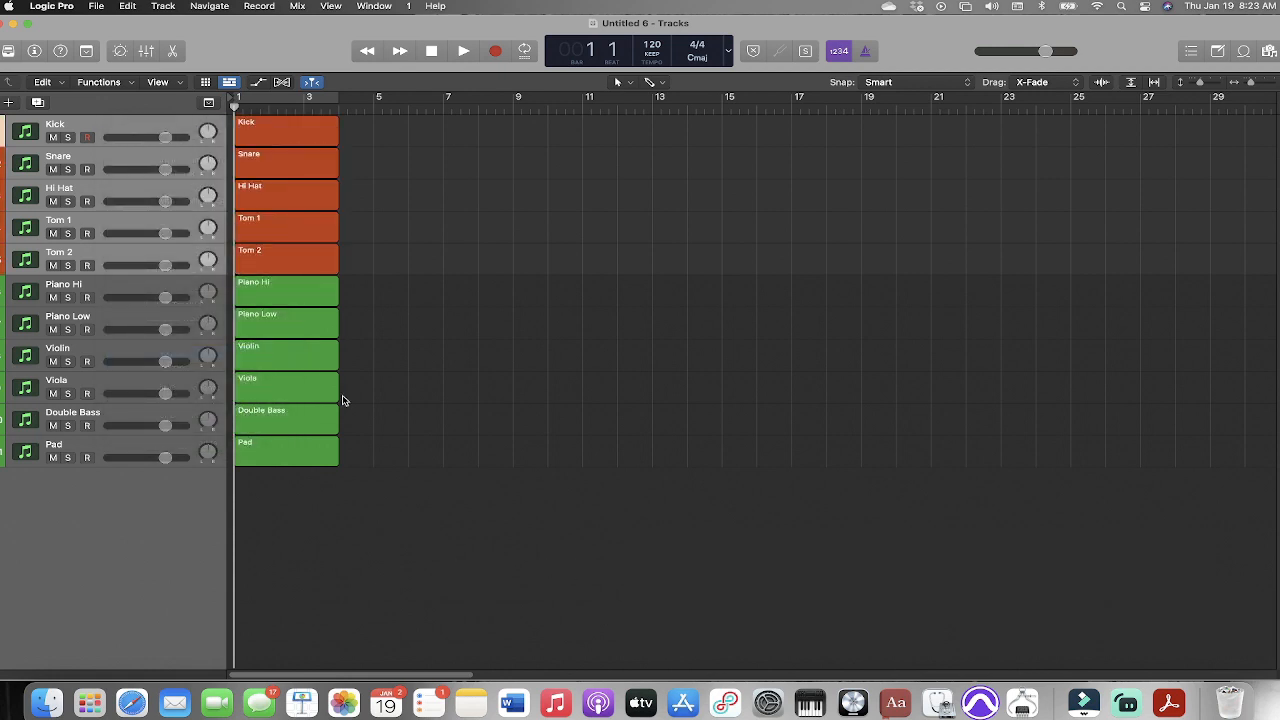
Assign magenta as the track colour for the Piano Hi and Piano Low tracks
left_click(148, 282)
left_click(146, 320)
right_click(147, 318)
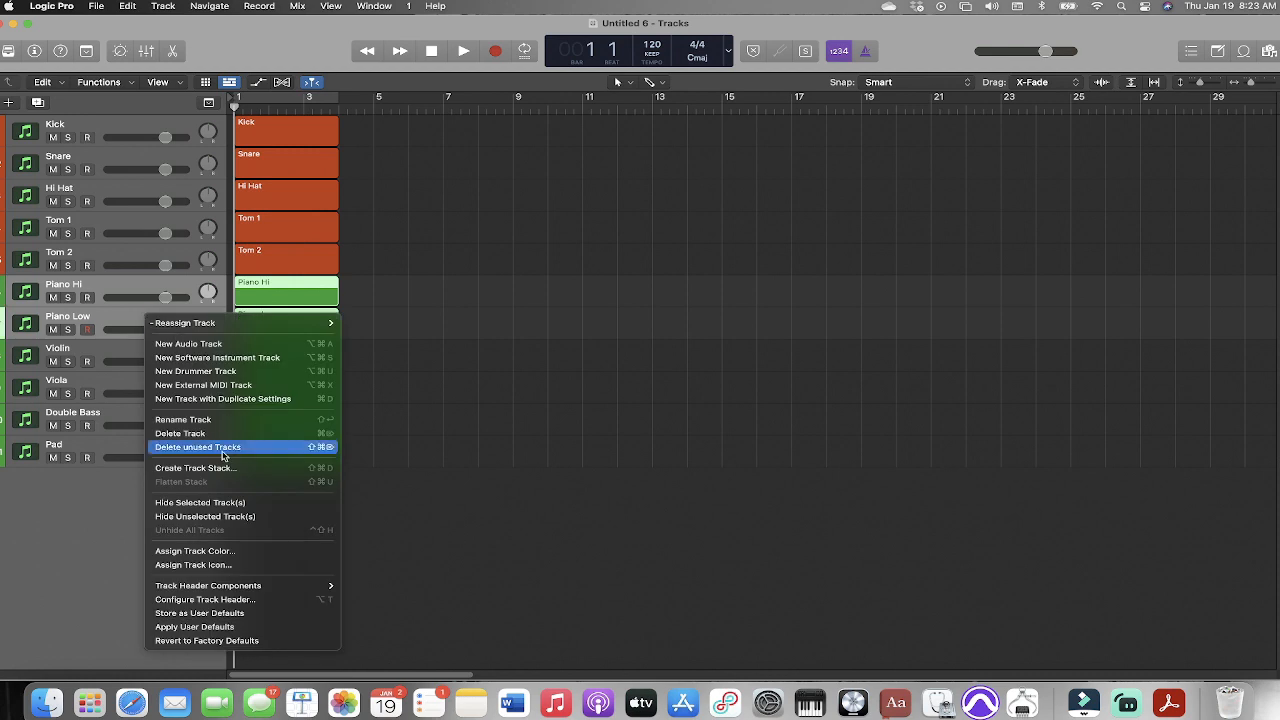
left_click(195, 551)
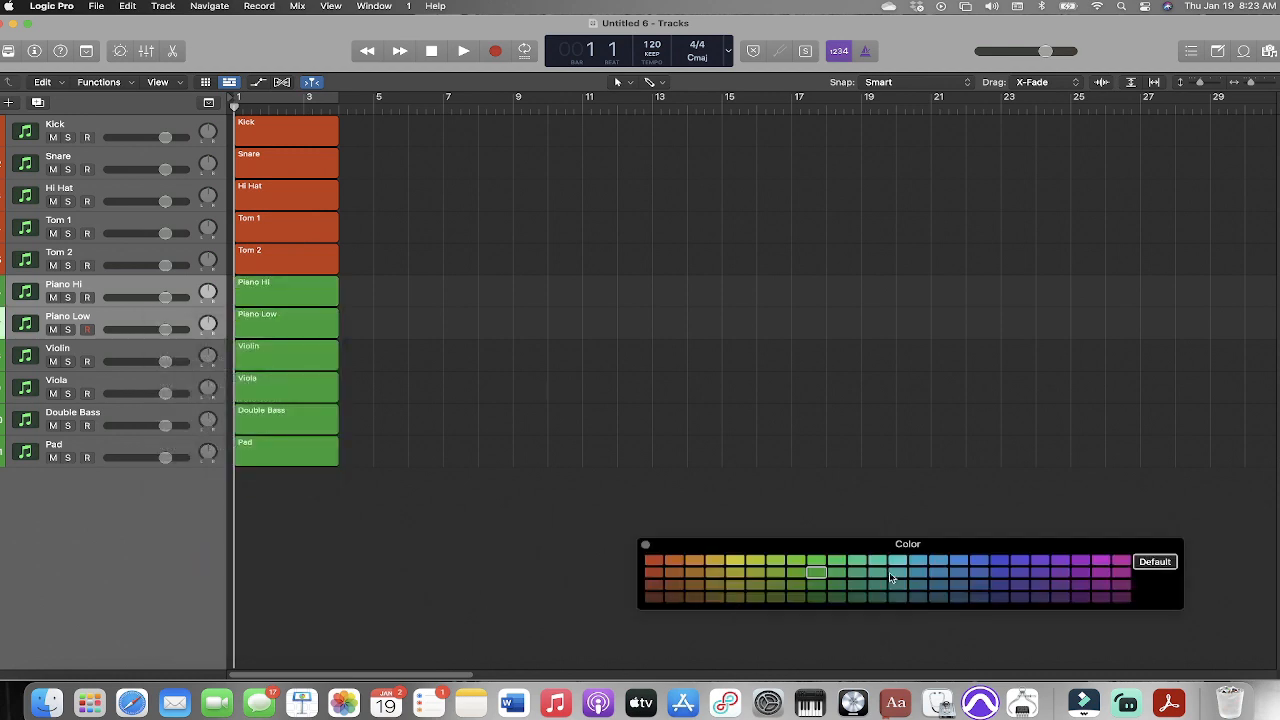
left_click(1117, 564)
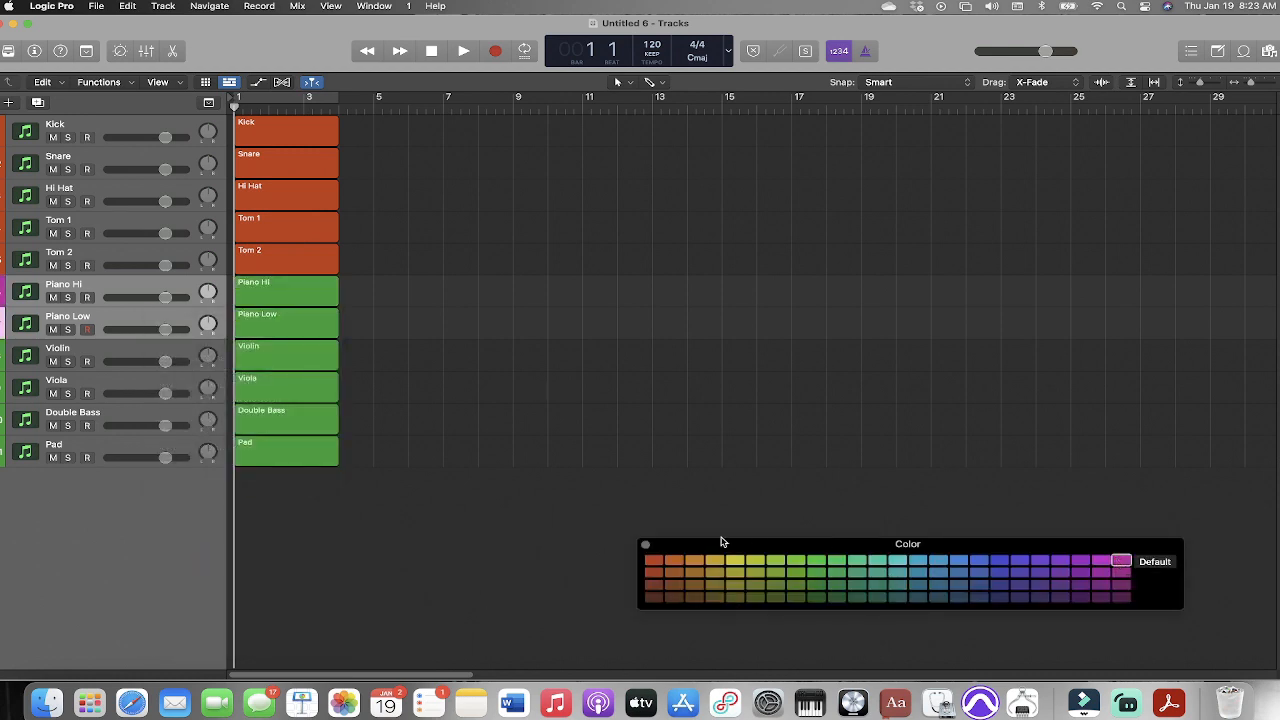
left_click(645, 545)
Colour the Violin, Viola and Double Bass tracks purple and the Pad track blue
left_click(147, 352)
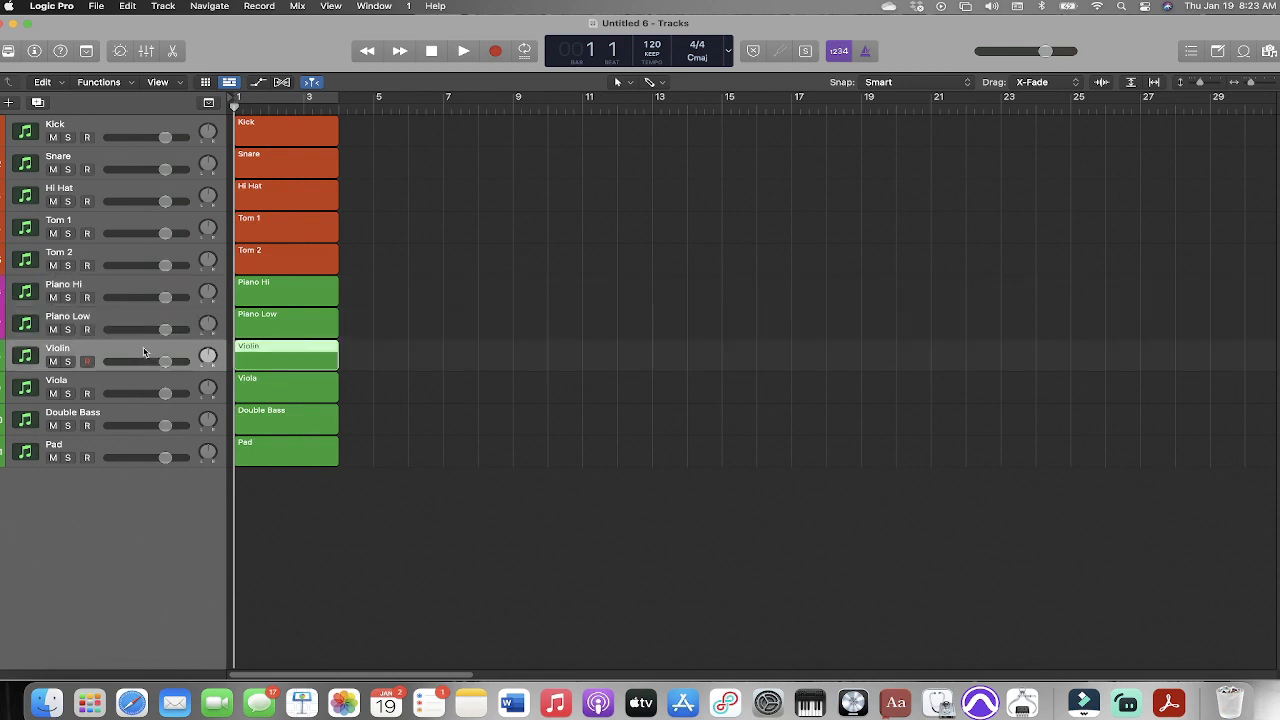
left_click(145, 410, "shift")
right_click(144, 404)
left_click(197, 578)
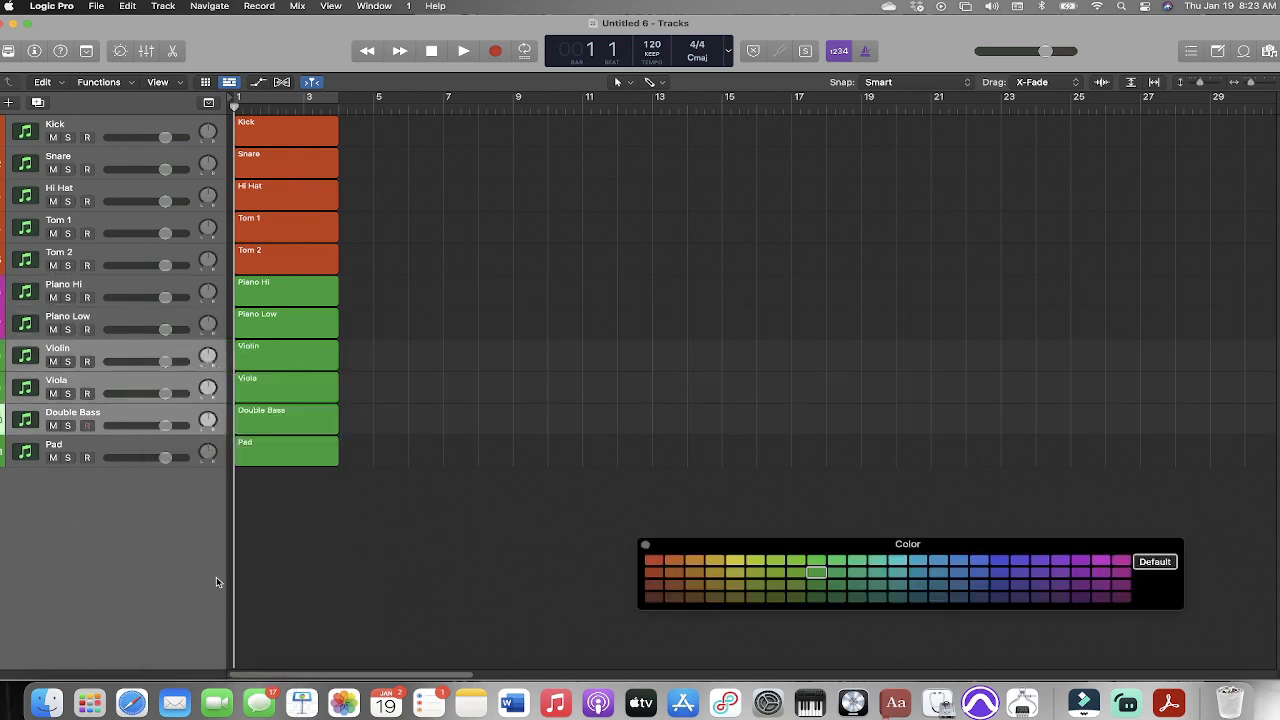
left_click(1068, 562)
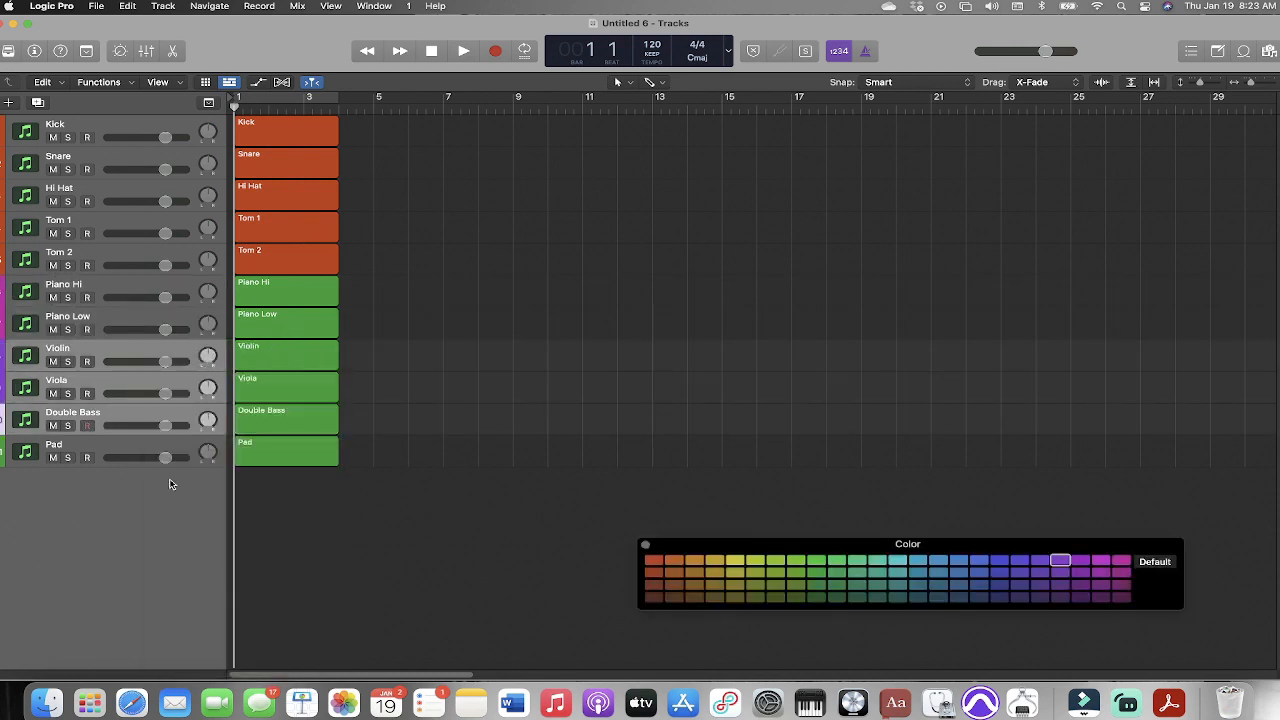
left_click(110, 447)
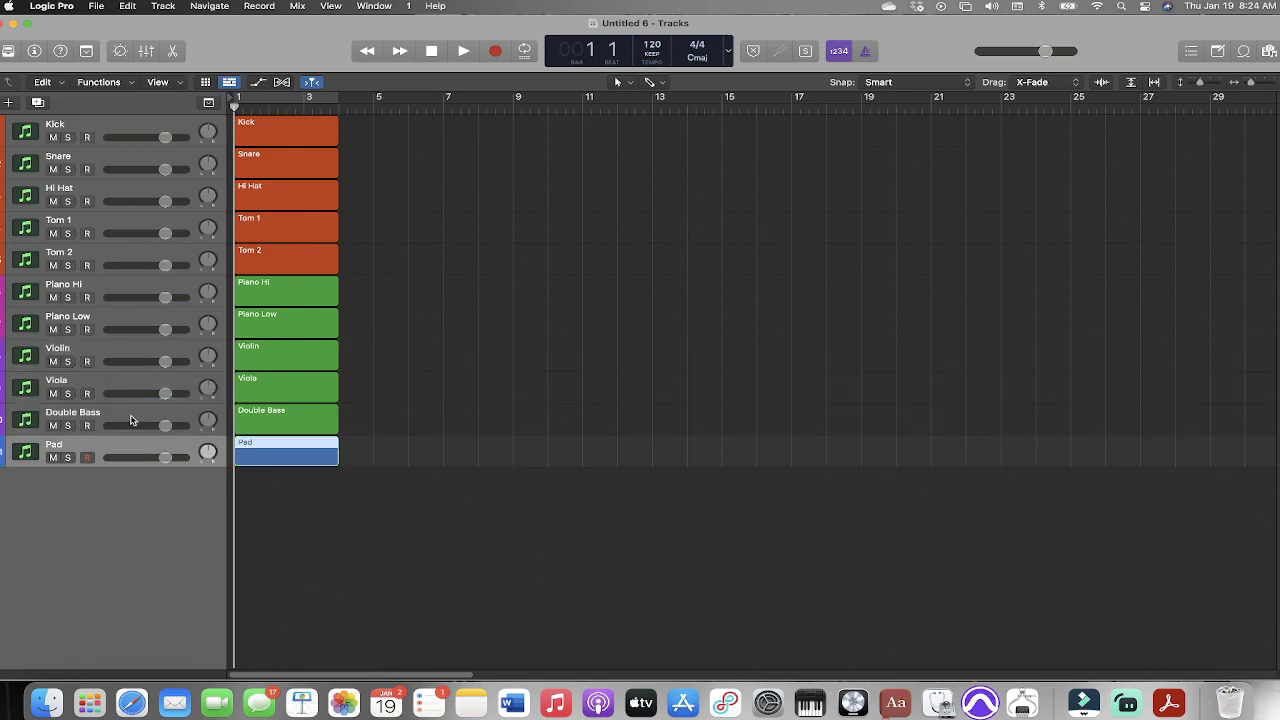
Group the tracks from Kick to Tom 2 into a summing stack named Drums and collapse it
left_click(118, 122)
left_click(130, 253, "shift")
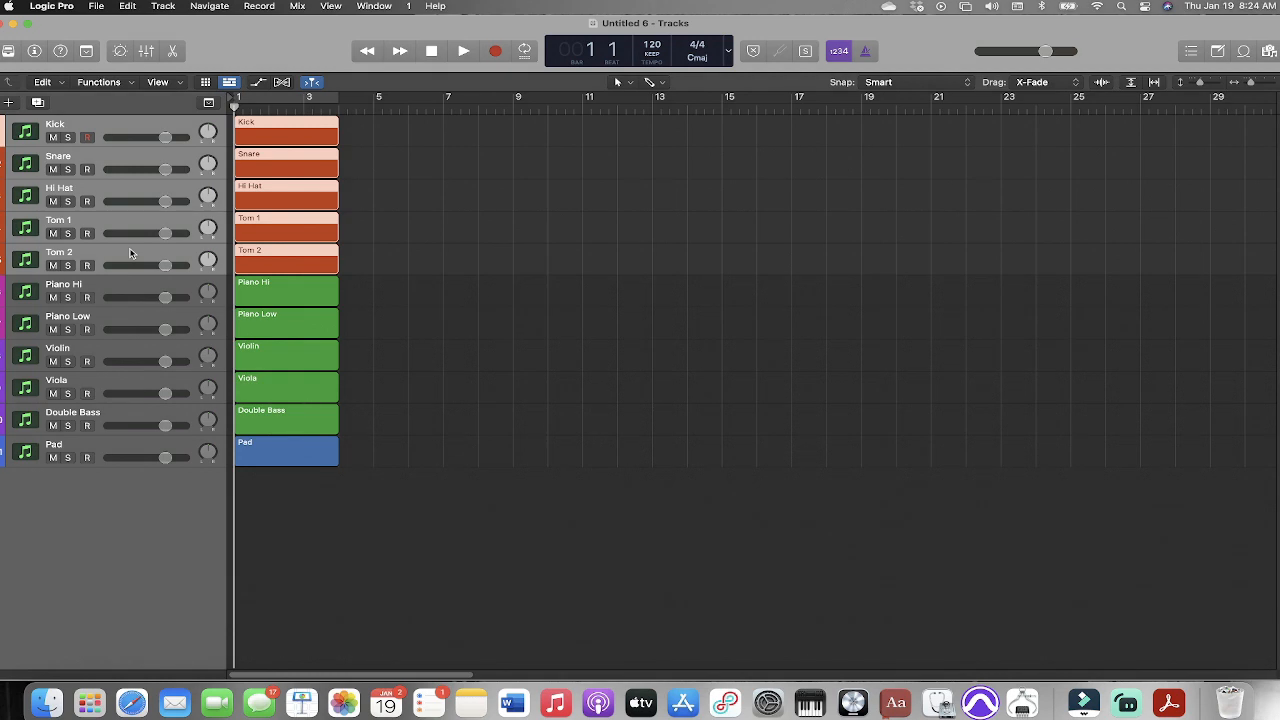
key("shift+super+g")
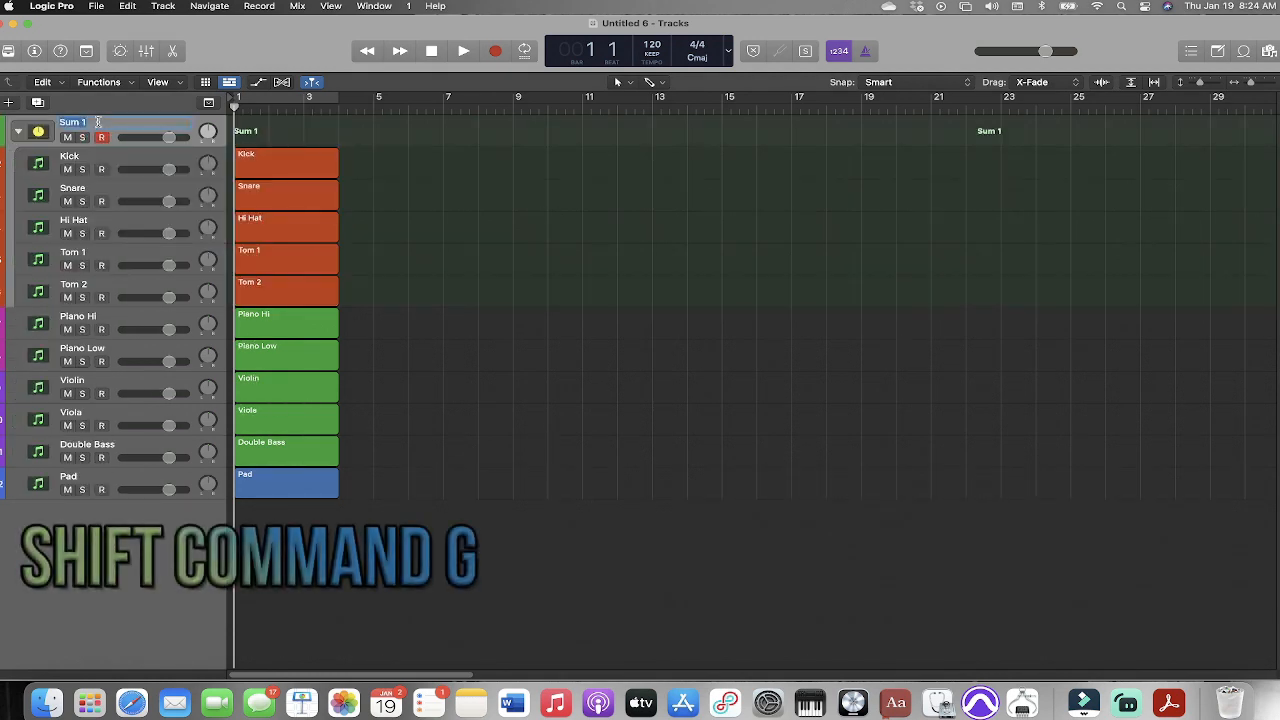
type("Drums")
key("Return")
left_click(17, 131)
Colour the Drums stack red to match its tracks
right_click(116, 125)
left_click(158, 342)
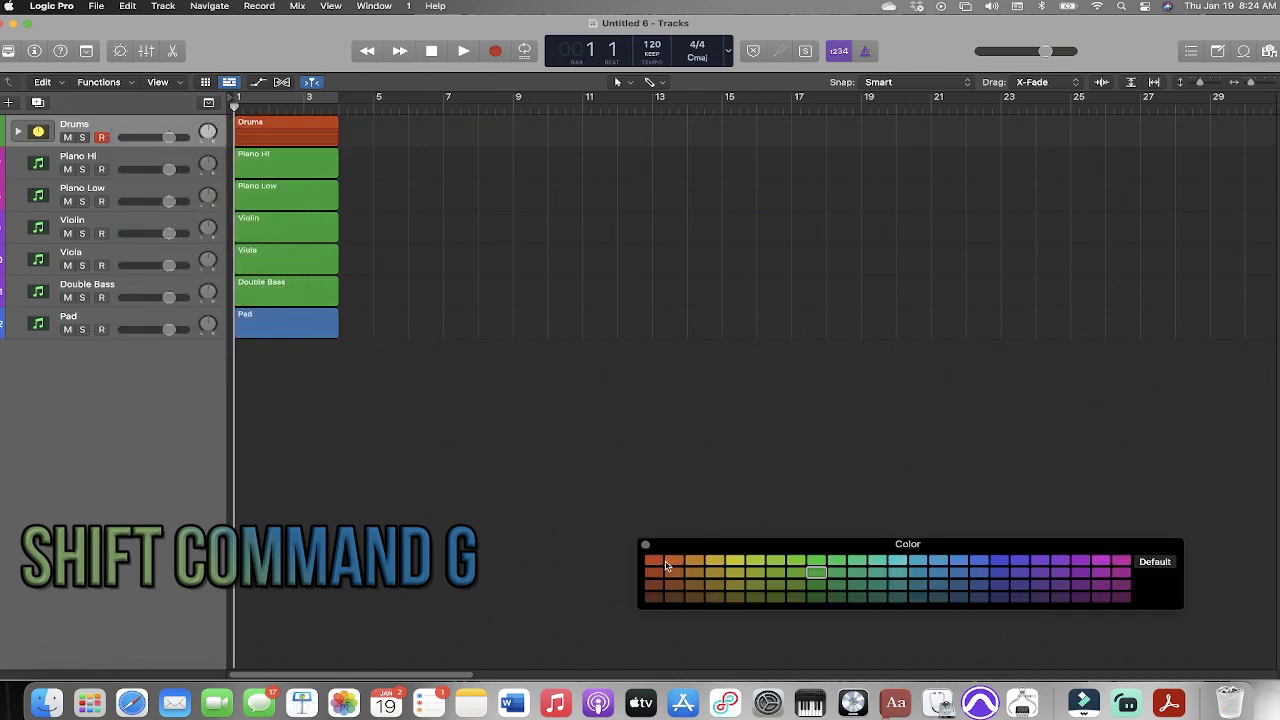
left_click(654, 562)
Group the Piano Hi and Piano Low tracks into a summing stack named Harmony and colour it magenta
left_click(100, 154)
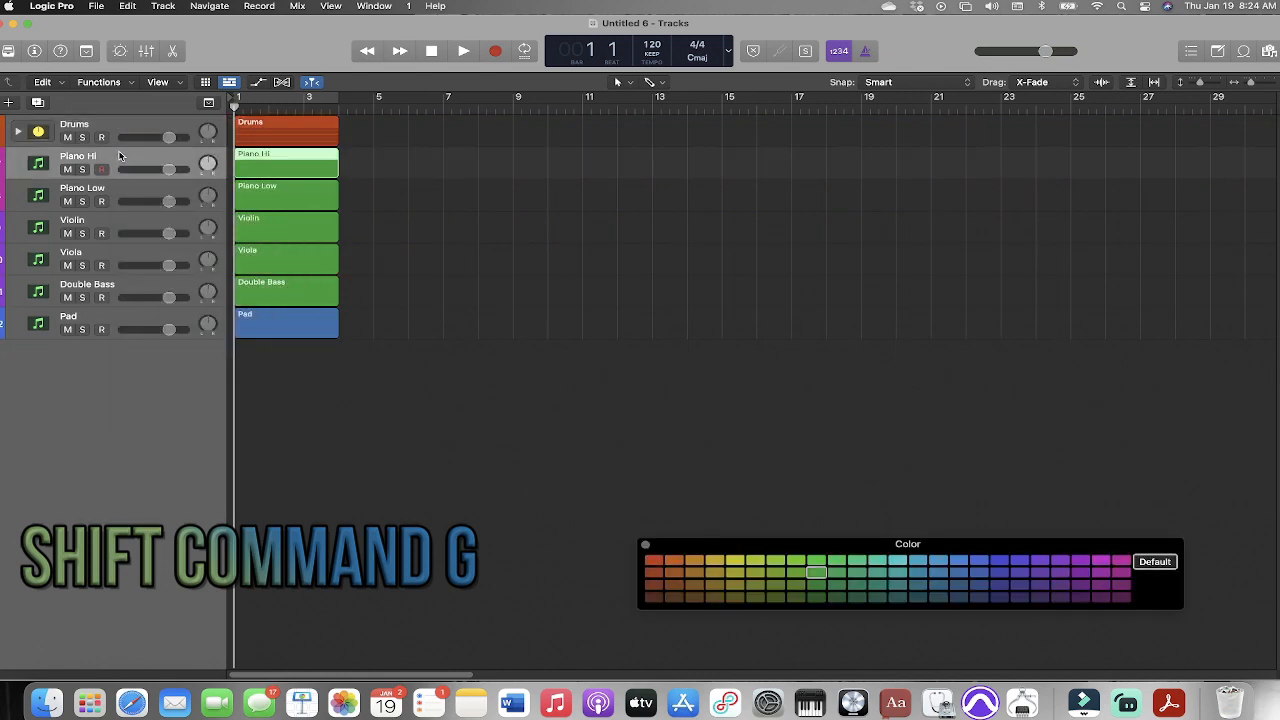
left_click(147, 196, "shift")
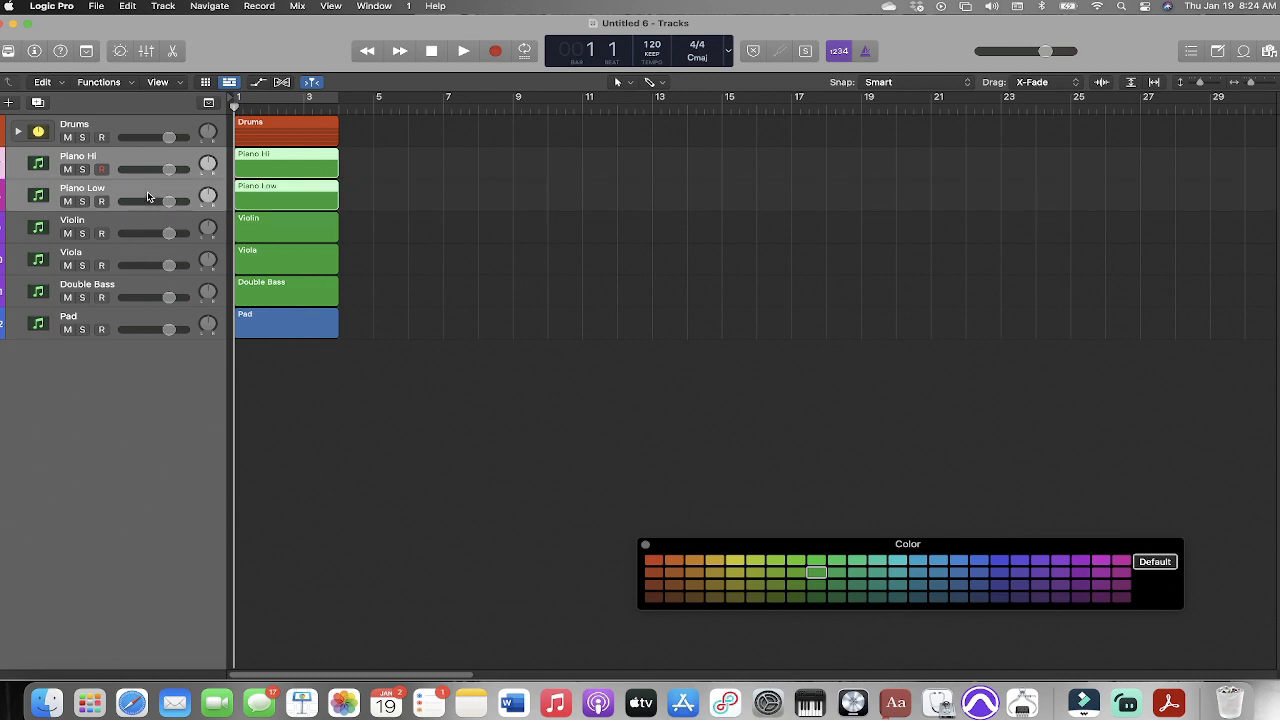
key("super+shift+d")
type("Harmony")
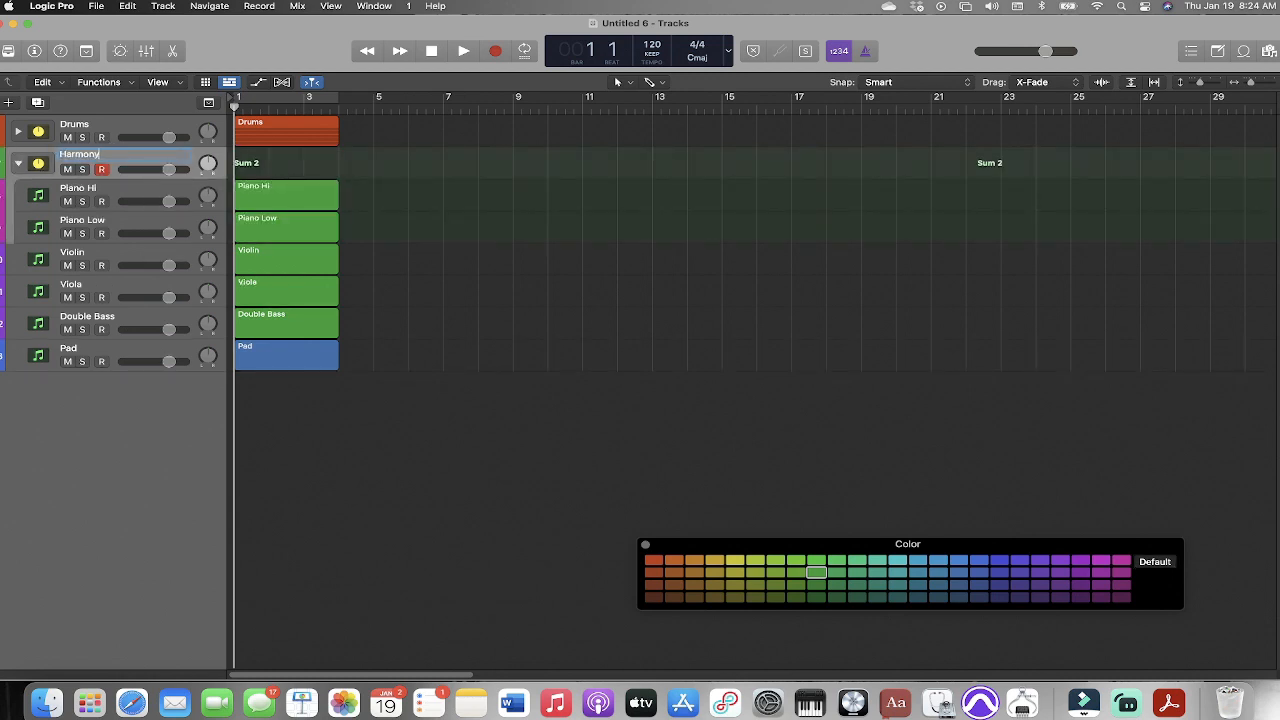
key("Return")
left_click(17, 162)
right_click(123, 156)
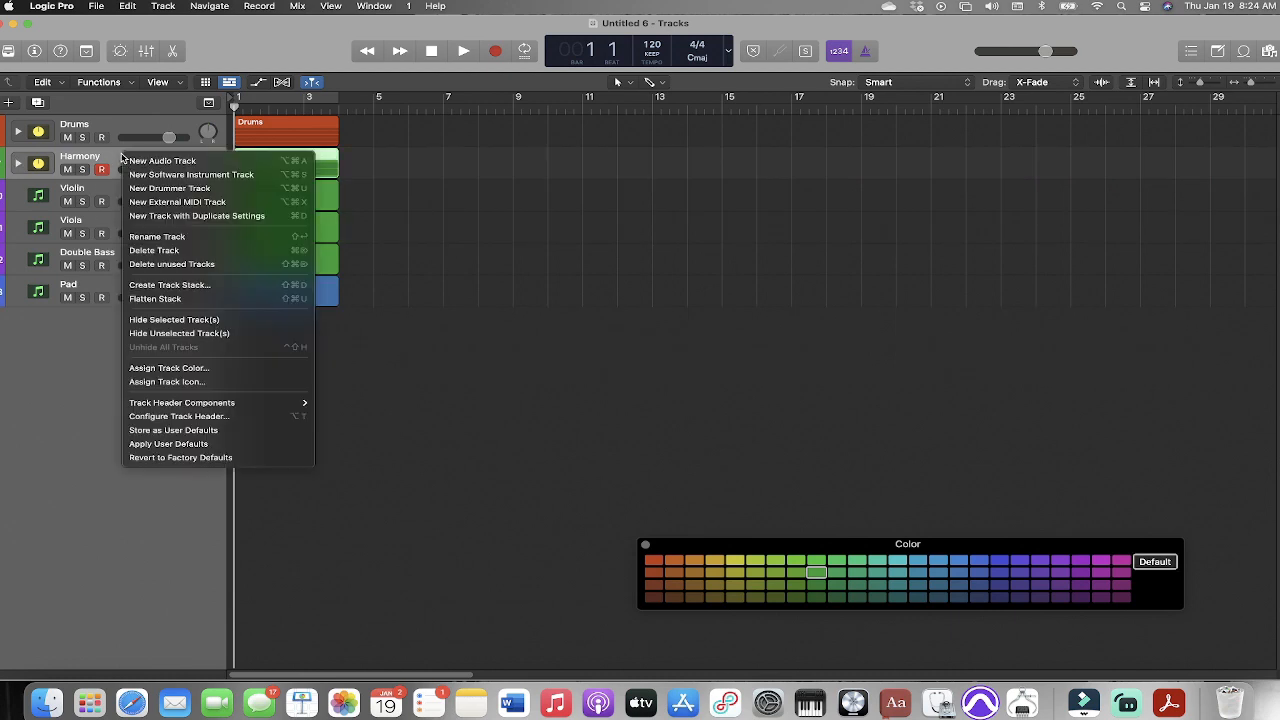
left_click(181, 369)
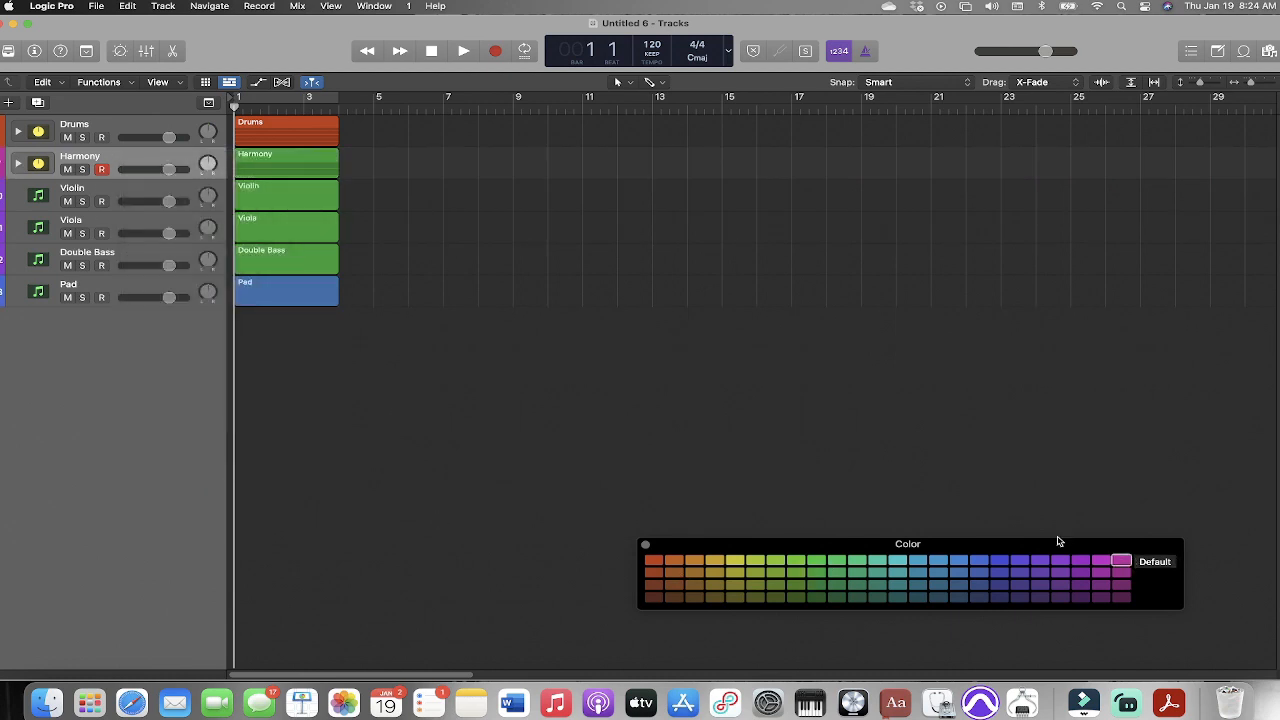
Group the Violin, Viola and Double Bass tracks into a summing stack named Strings and colour it purple
left_click(131, 188)
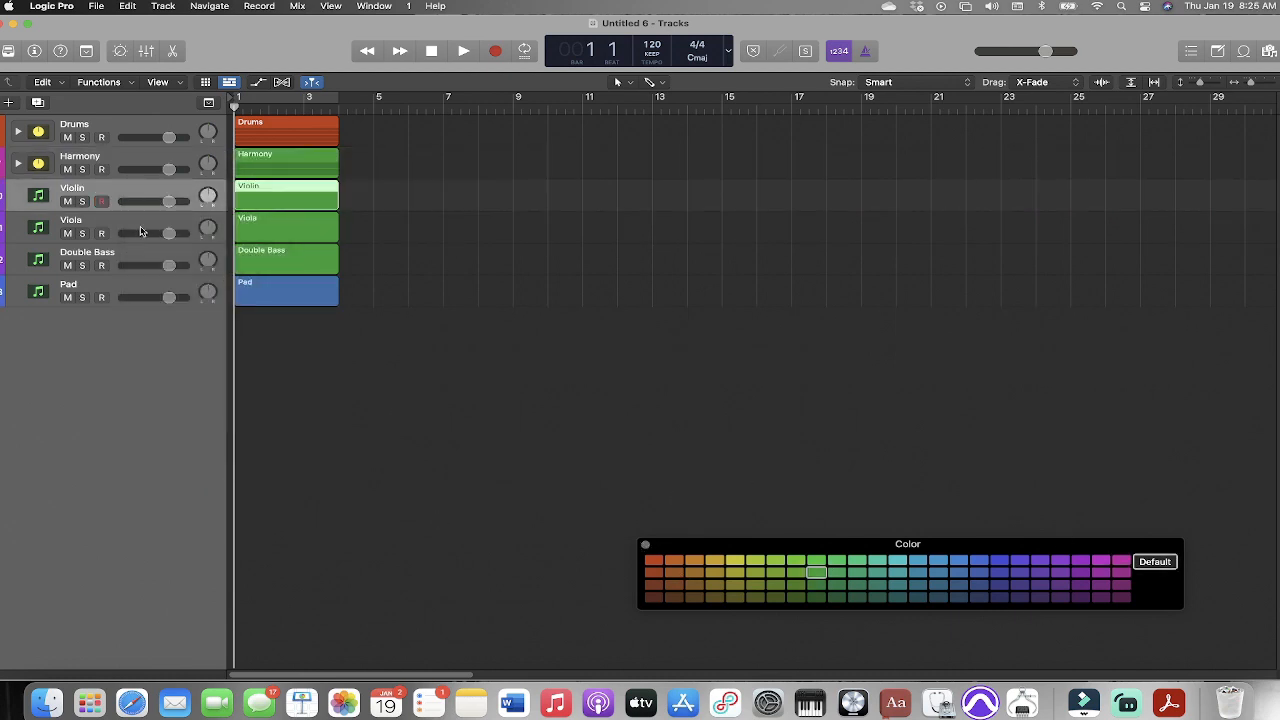
left_click(141, 249, "shift")
key("super+shift+d")
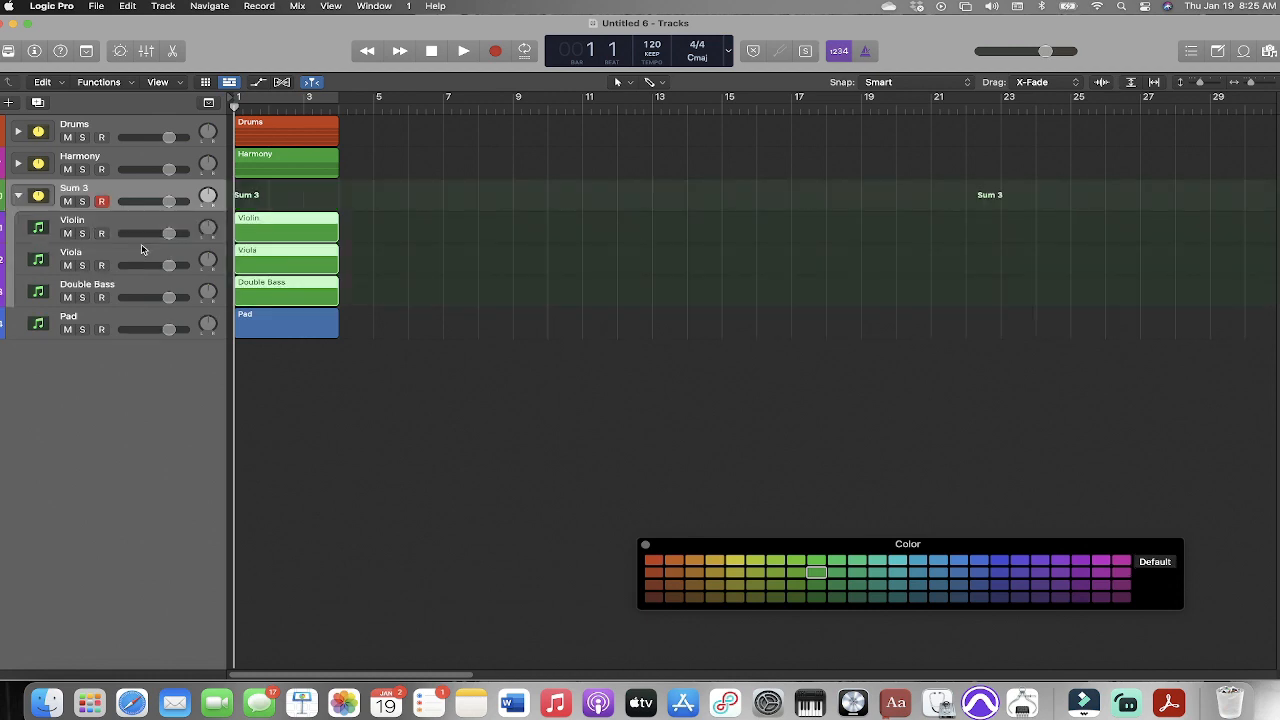
double_click(104, 183)
type("Strings")
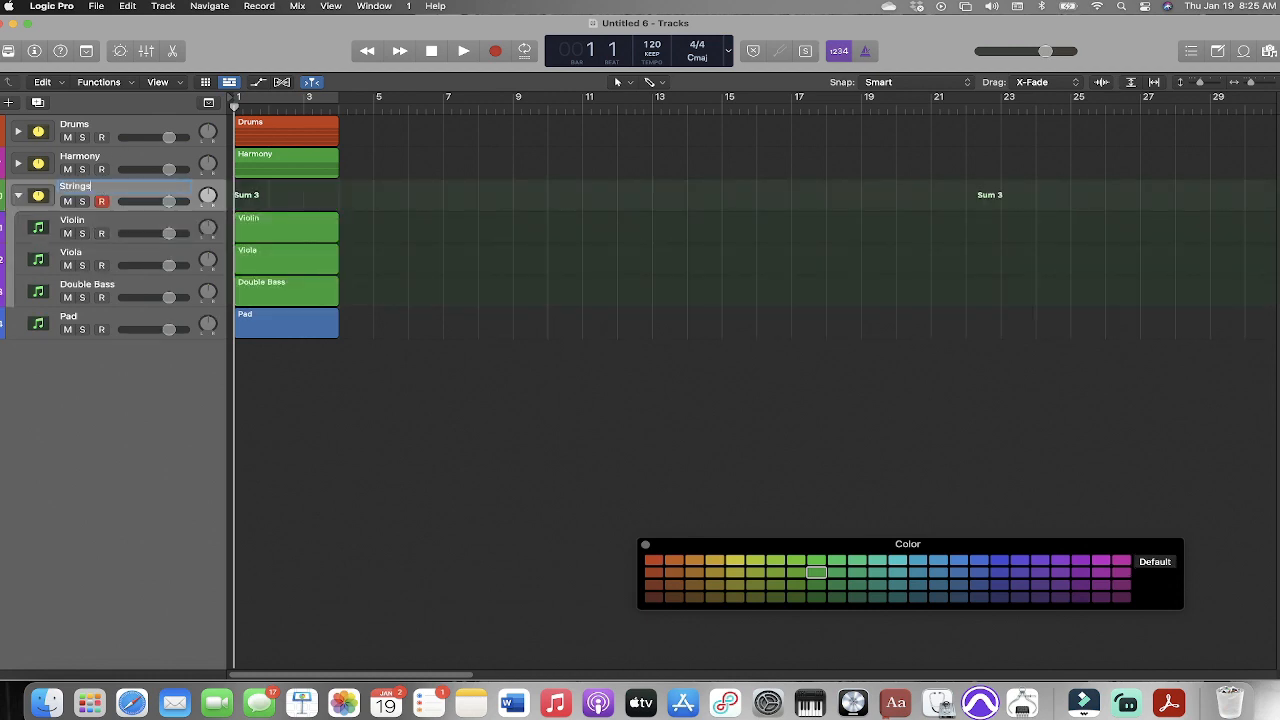
key("Return")
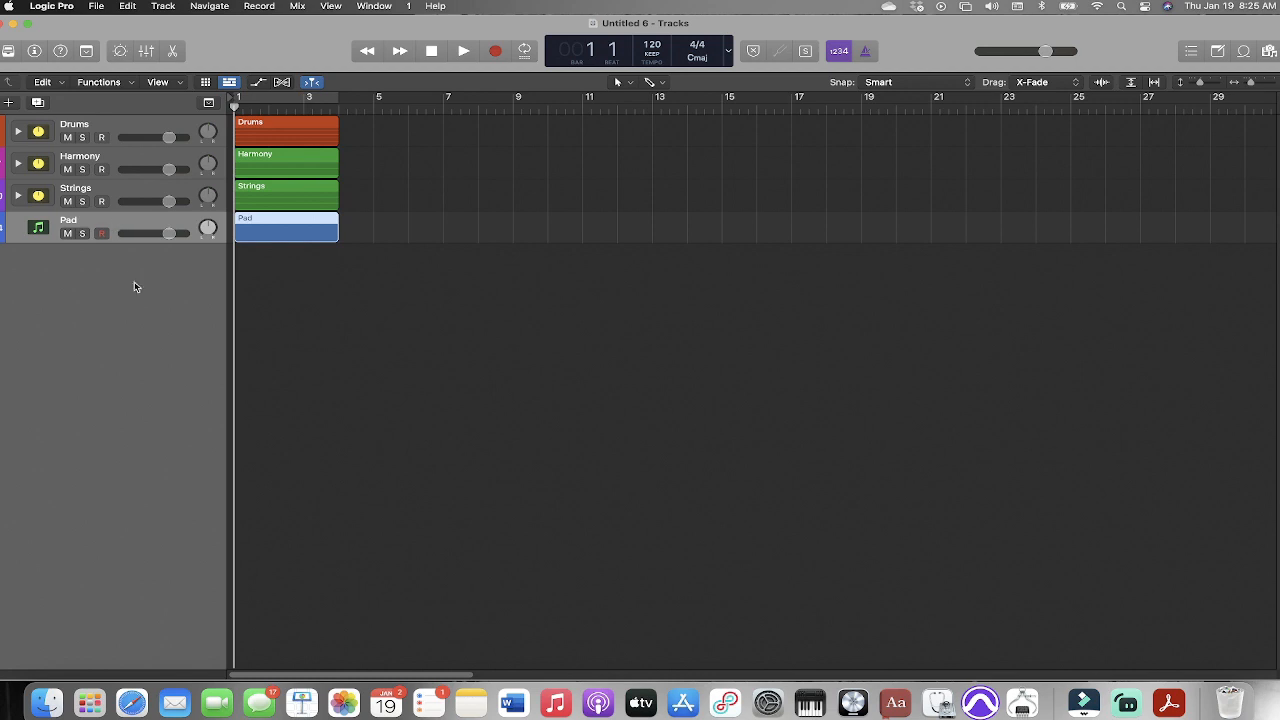
Expand the Strings and Harmony stacks and rename the Pad track as Chior Pad
left_click(17, 195)
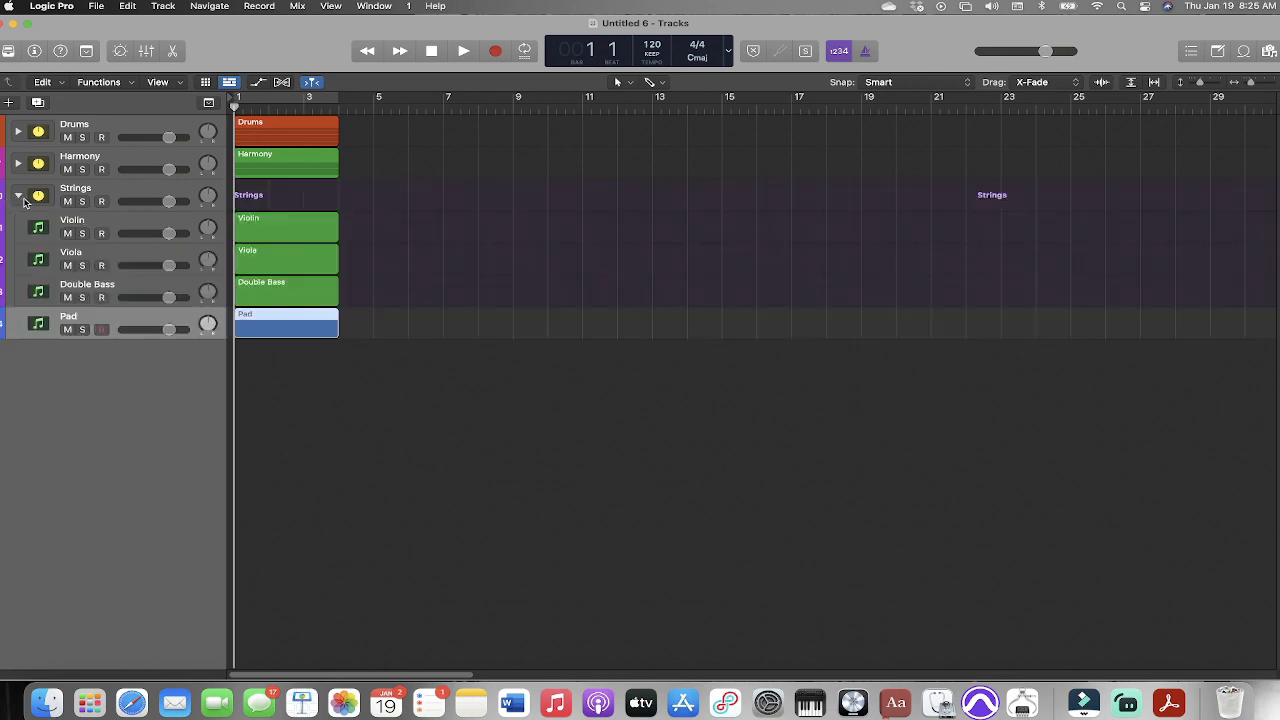
left_click(17, 163)
left_click(476, 427)
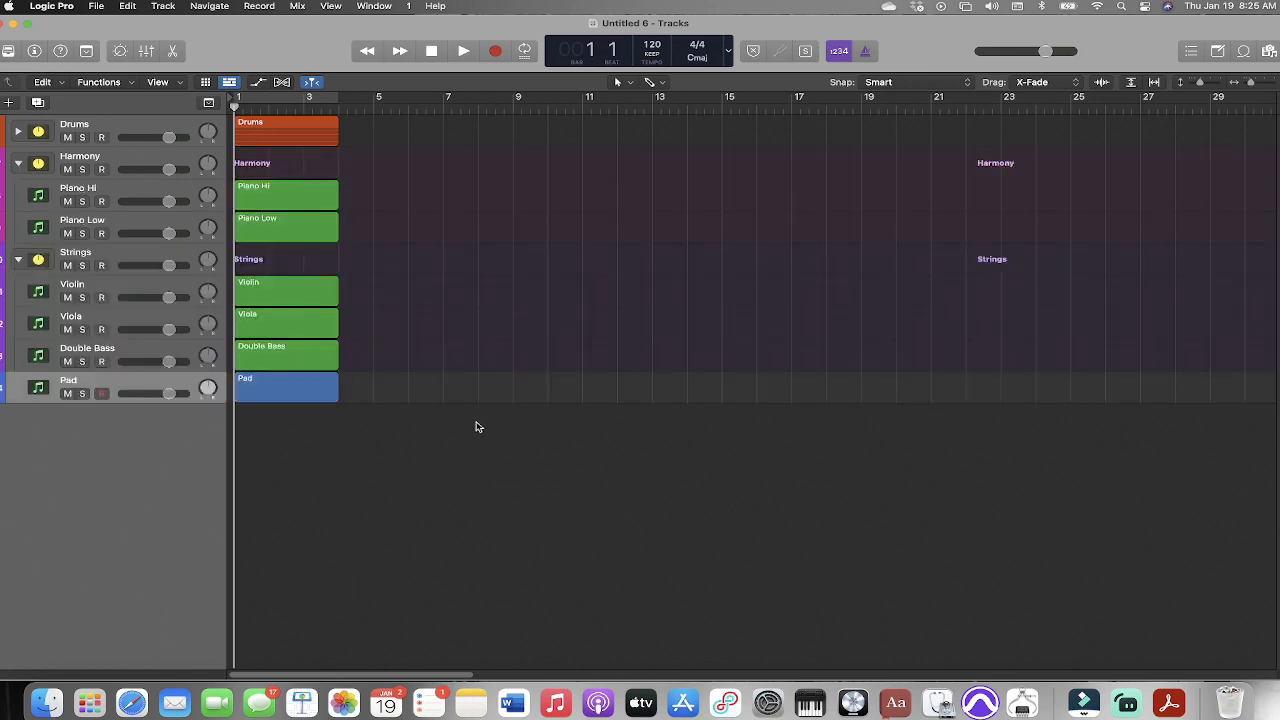
key("super+a")
Rename the Violin track as Violin 1
double_click(102, 281)
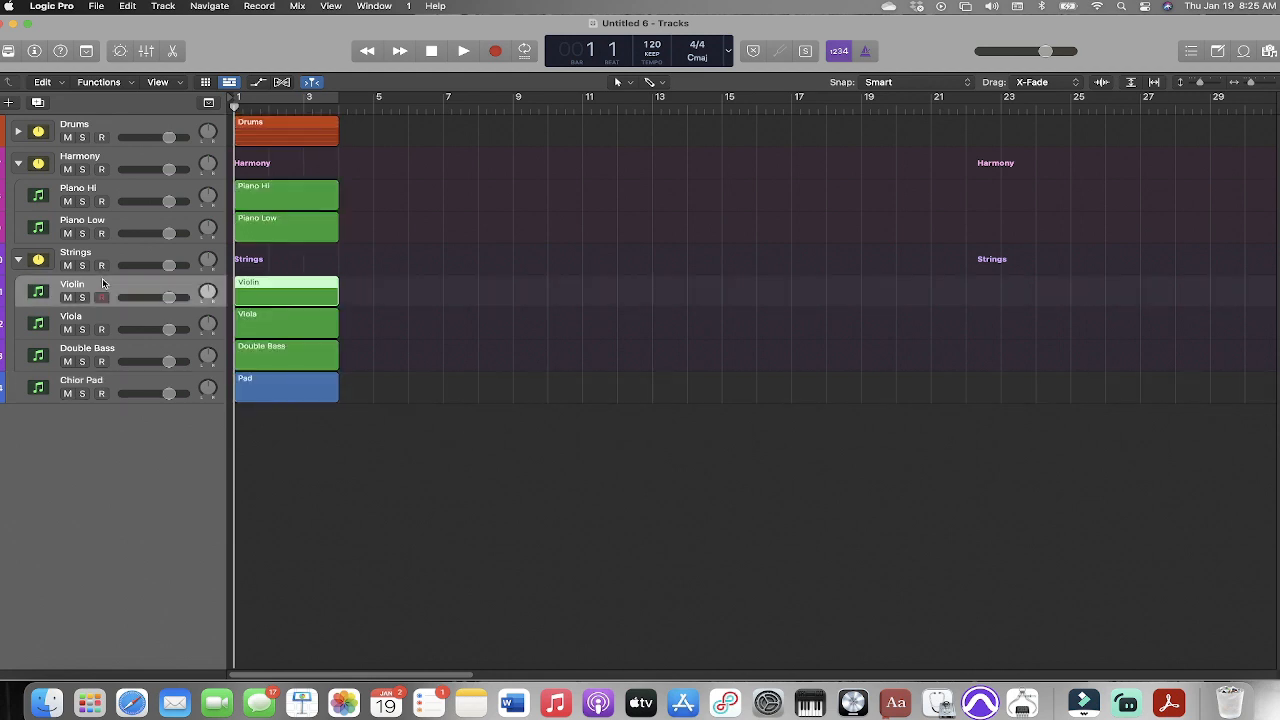
left_click(102, 281)
key("Return")
Duplicate the Violin 1 track with its region directly below and rename the copy as Violin 2
left_click_drag(127, 292, 122, 318)
double_click(115, 317)
key("Right")
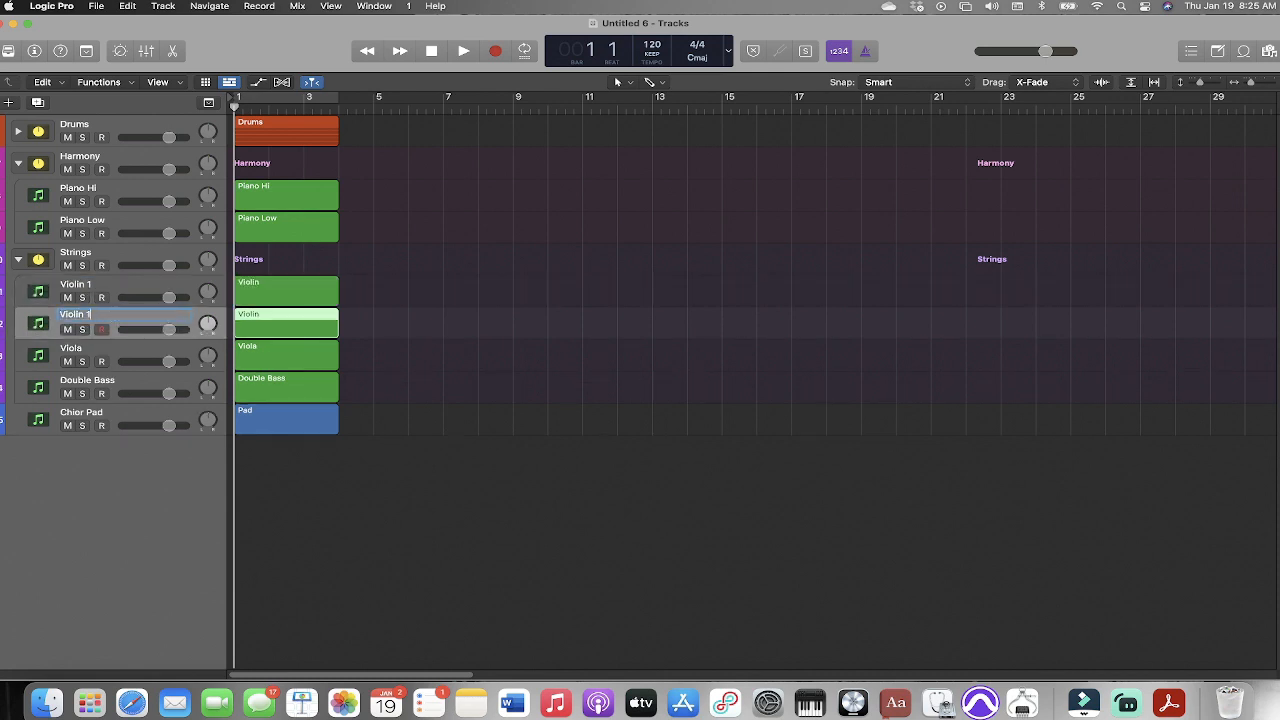
type("2")
key("Return")
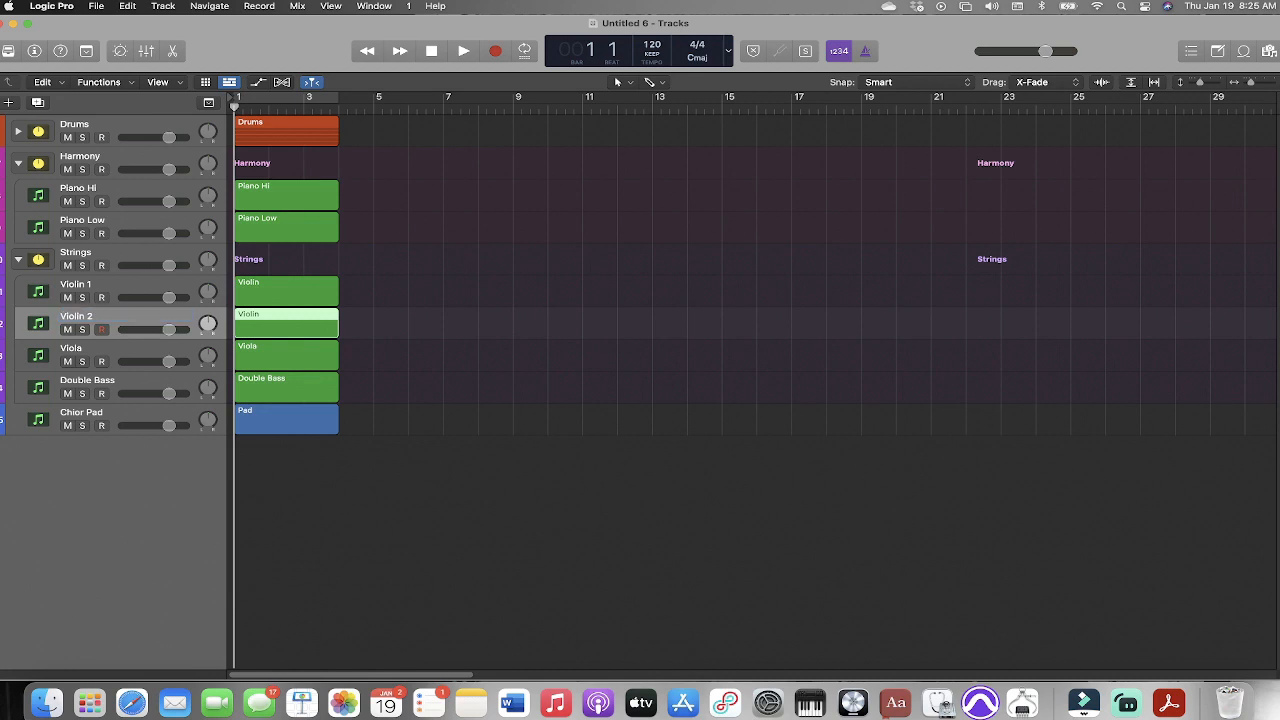
Name and colour all regions after their tracks
left_click(419, 427)
key("super+a")
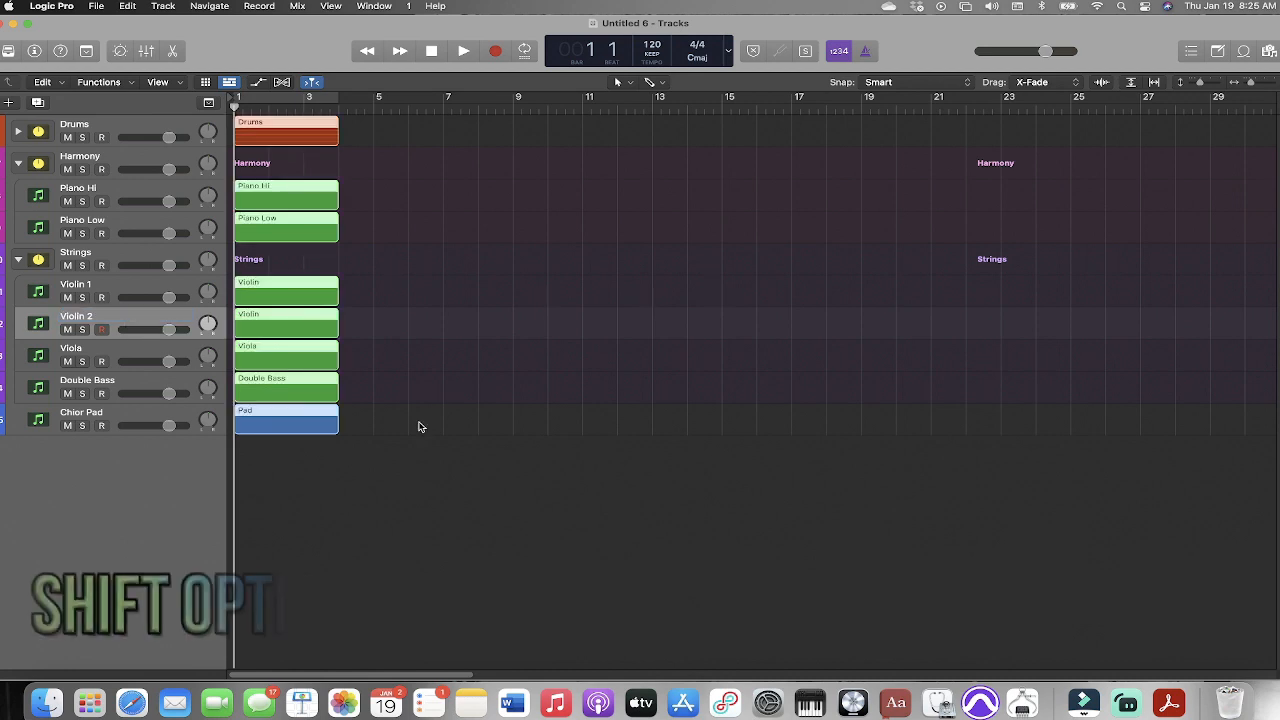
key("shift+alt+n")
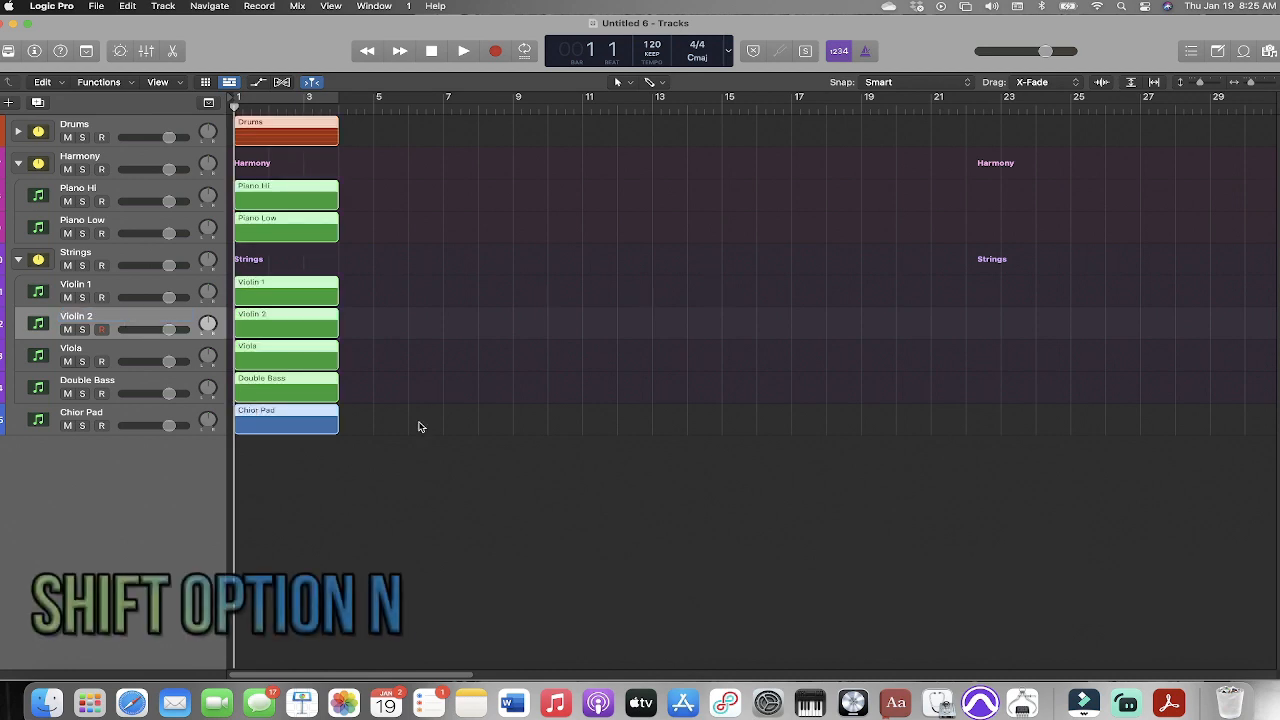
key("shift+alt+c")
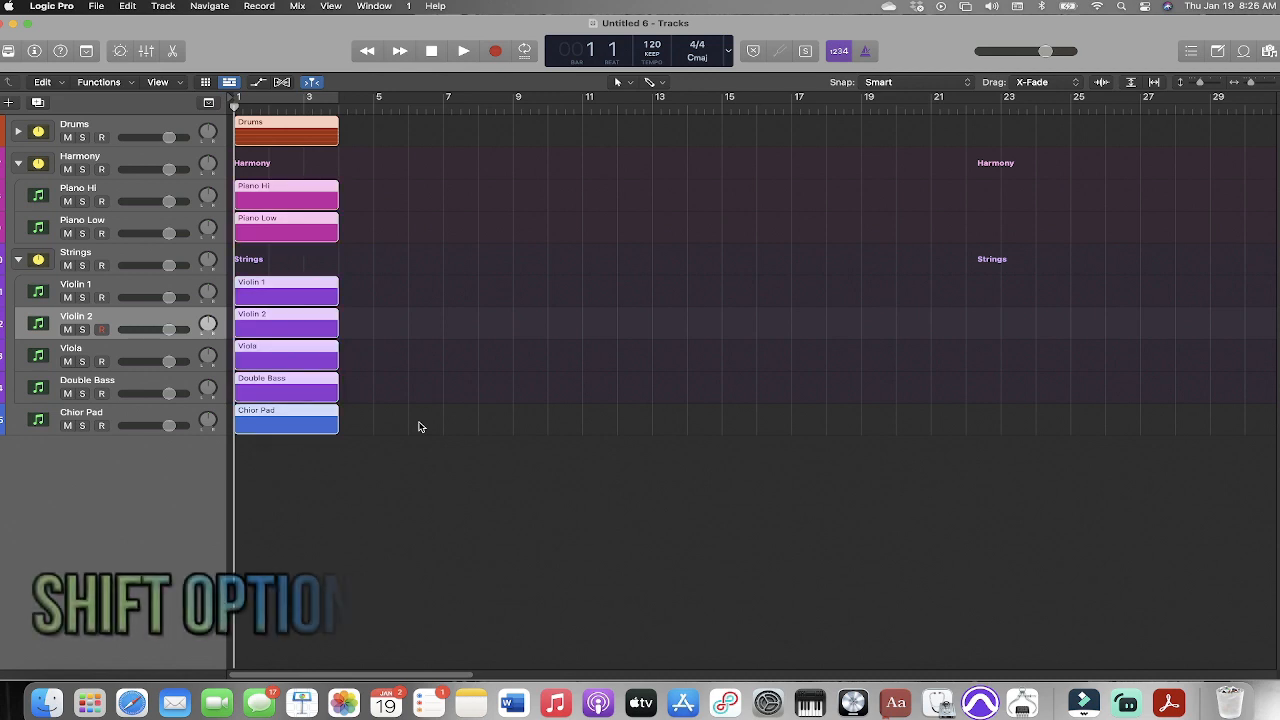
left_click(371, 482)
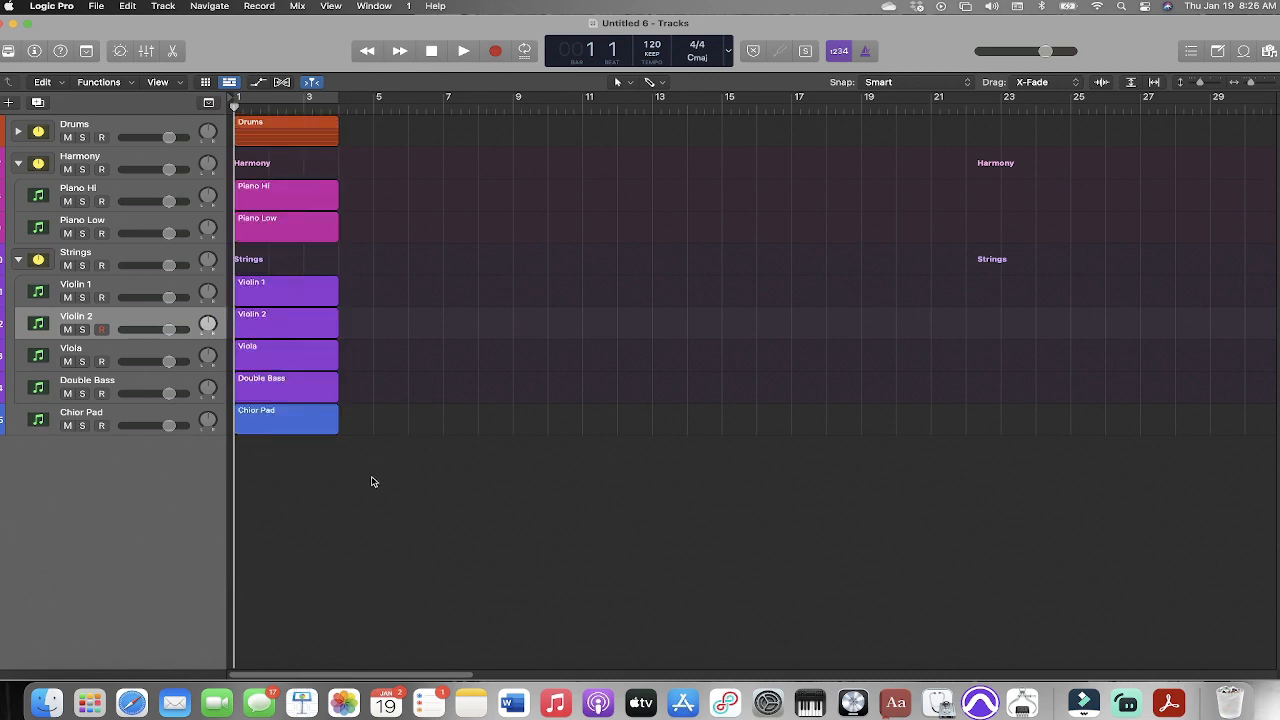
Collapse the Strings and Harmony stacks, briefly expanding Drums and Strings to check their tracks
left_click(18, 259)
left_click(17, 162)
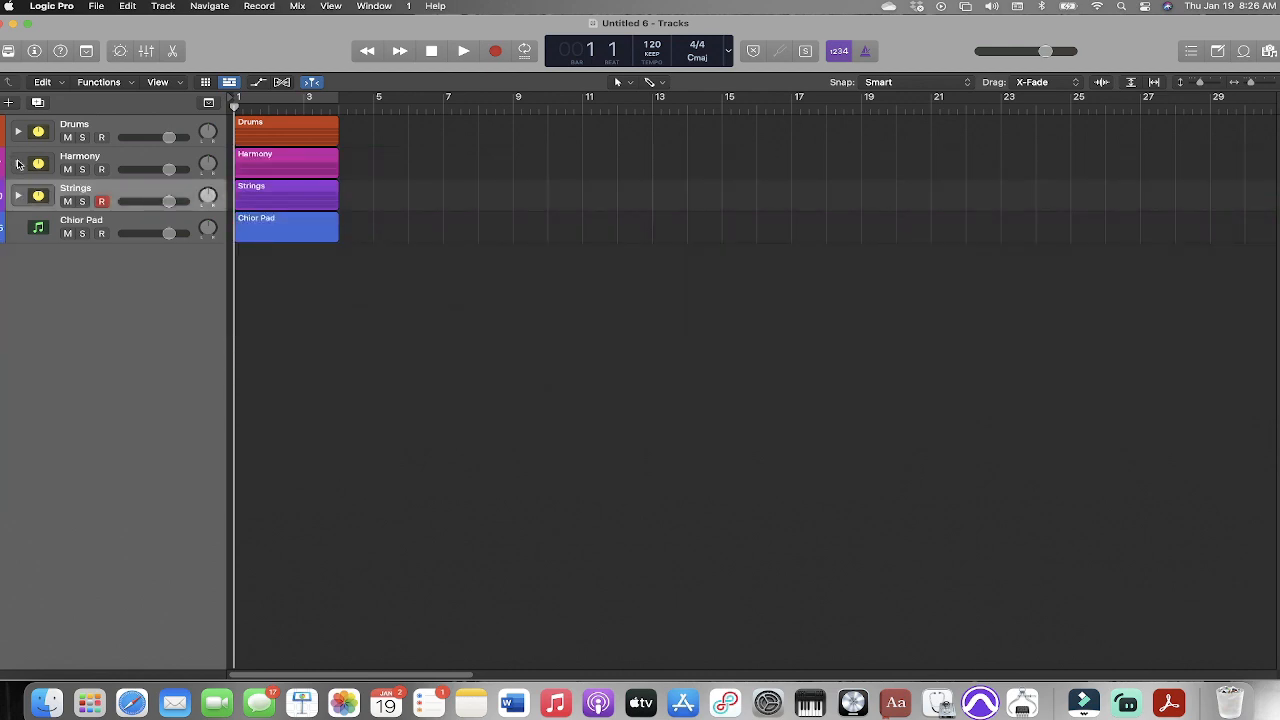
left_click(17, 131)
left_click(17, 131)
left_click(18, 196)
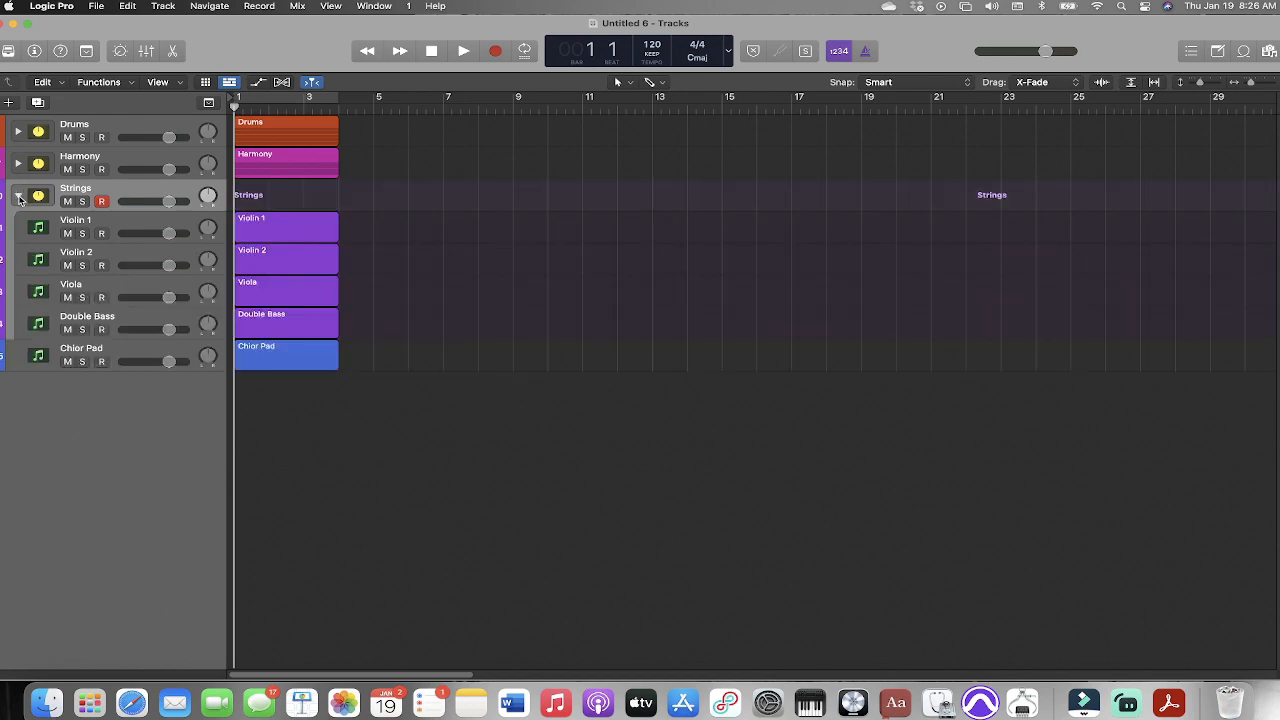
left_click(18, 196)
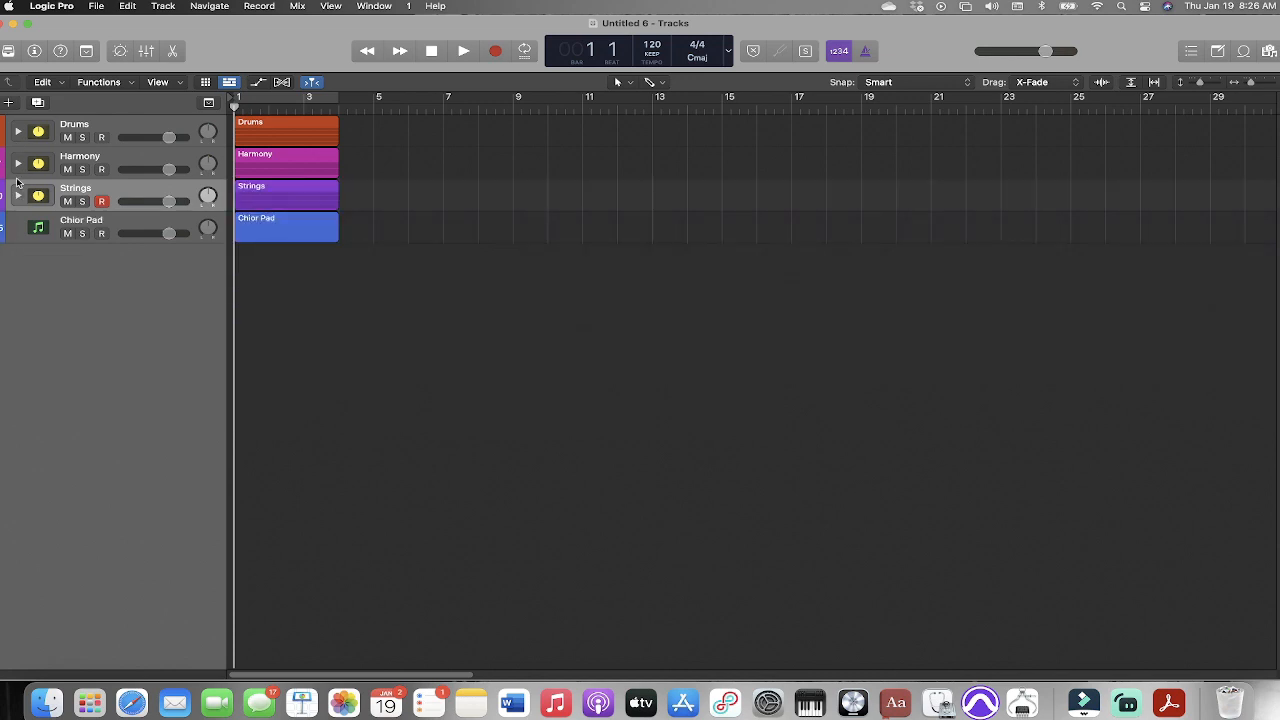
Open the Mixer and toggle the member channel strips of the Strings and Harmony stacks
key("x")
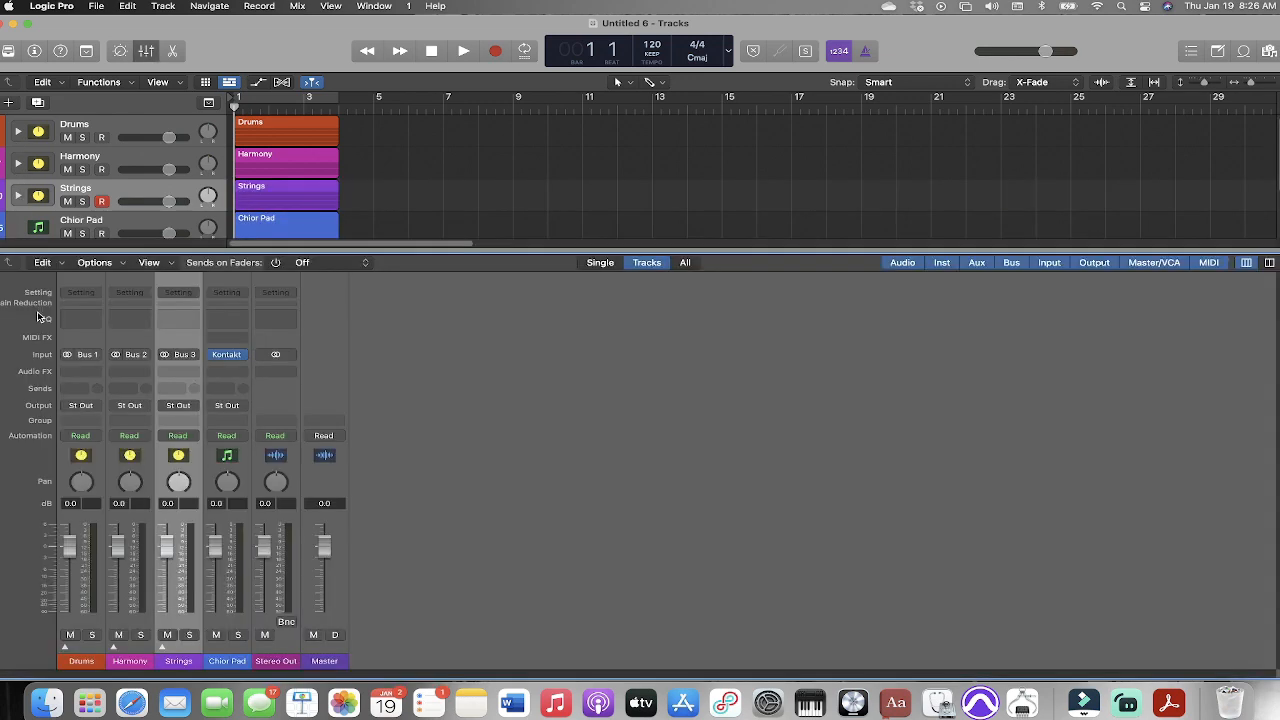
left_click(160, 649)
left_click(160, 649)
left_click(119, 650)
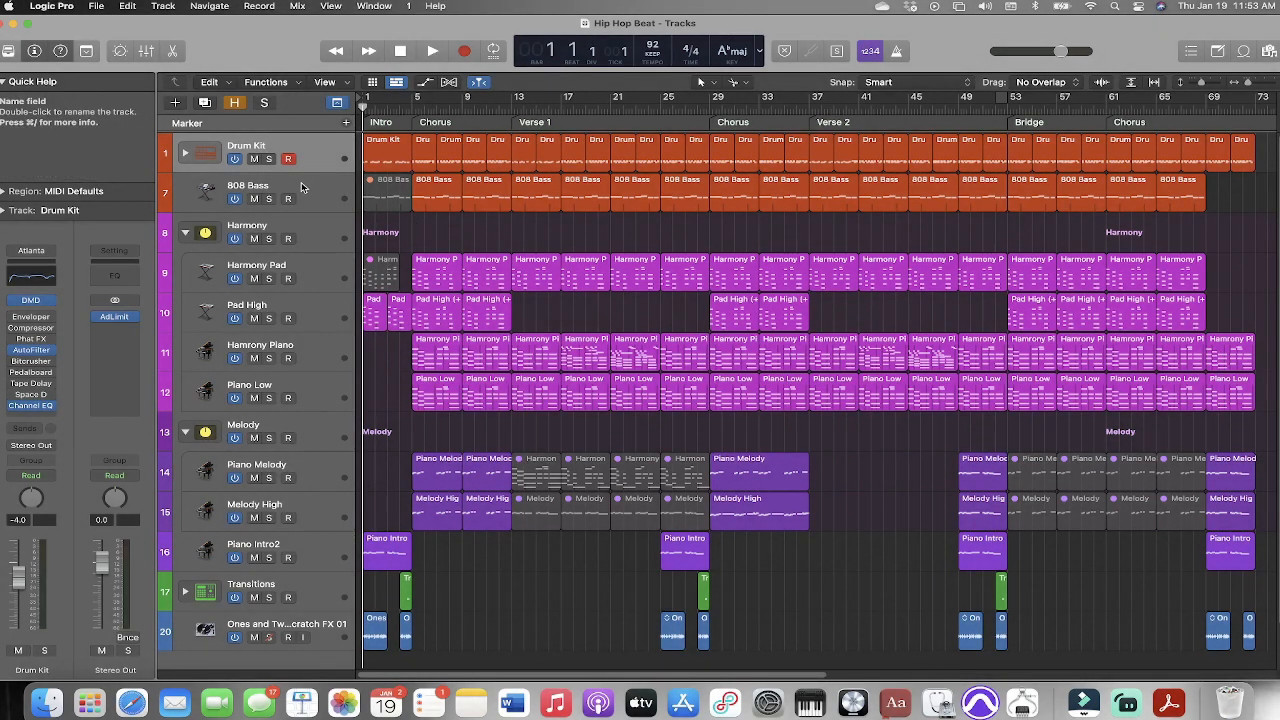
Select the 808 Bass track and collapse and re-expand the Harmony and Melody stacks, briefly opening the Transitions stack in between
left_click(301, 182)
left_click(186, 233)
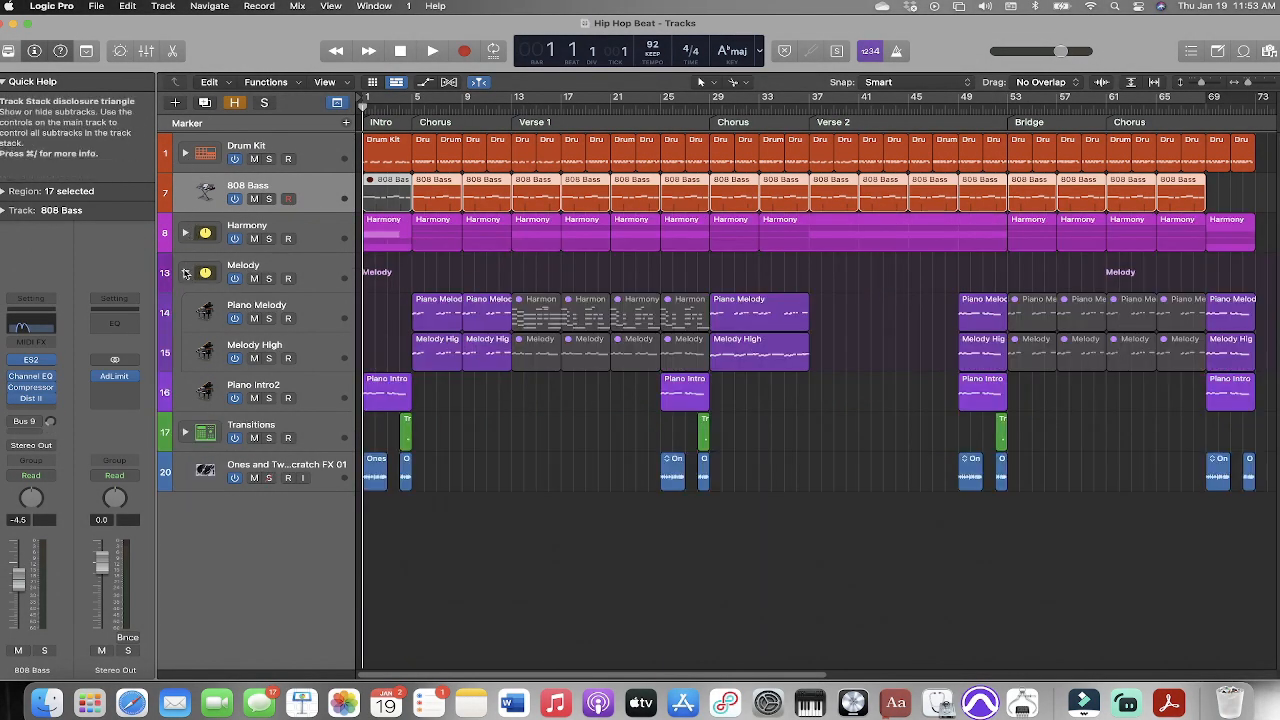
left_click(185, 272)
left_click(185, 356)
left_click(185, 356)
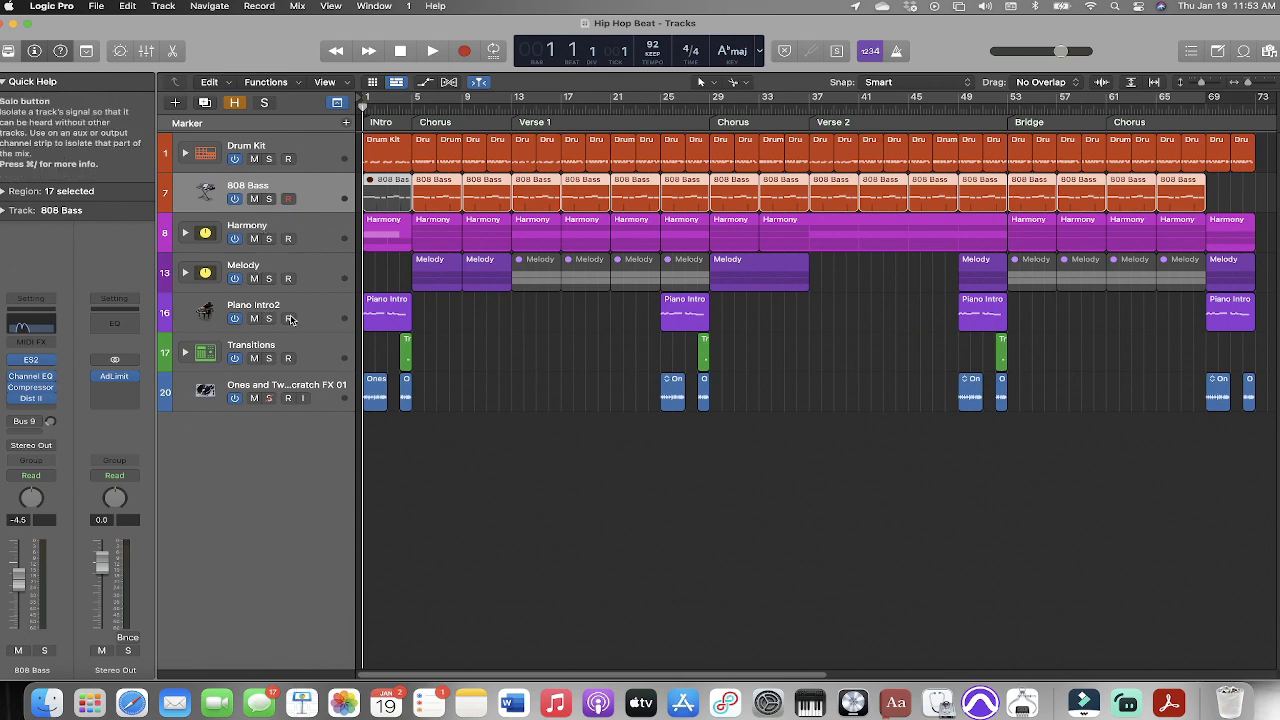
left_click(185, 232)
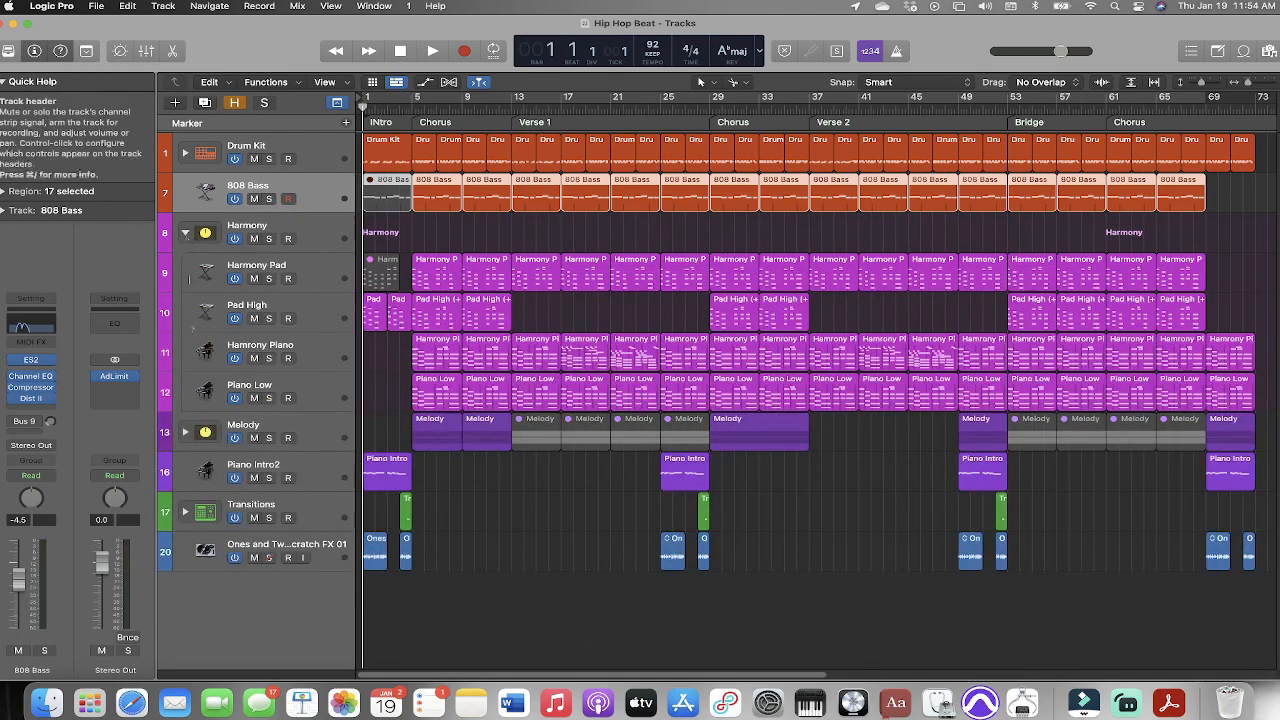
left_click(185, 432)
Show the Transitions stack's member channel strips in the Mixer, and close the Mixer
key("x")
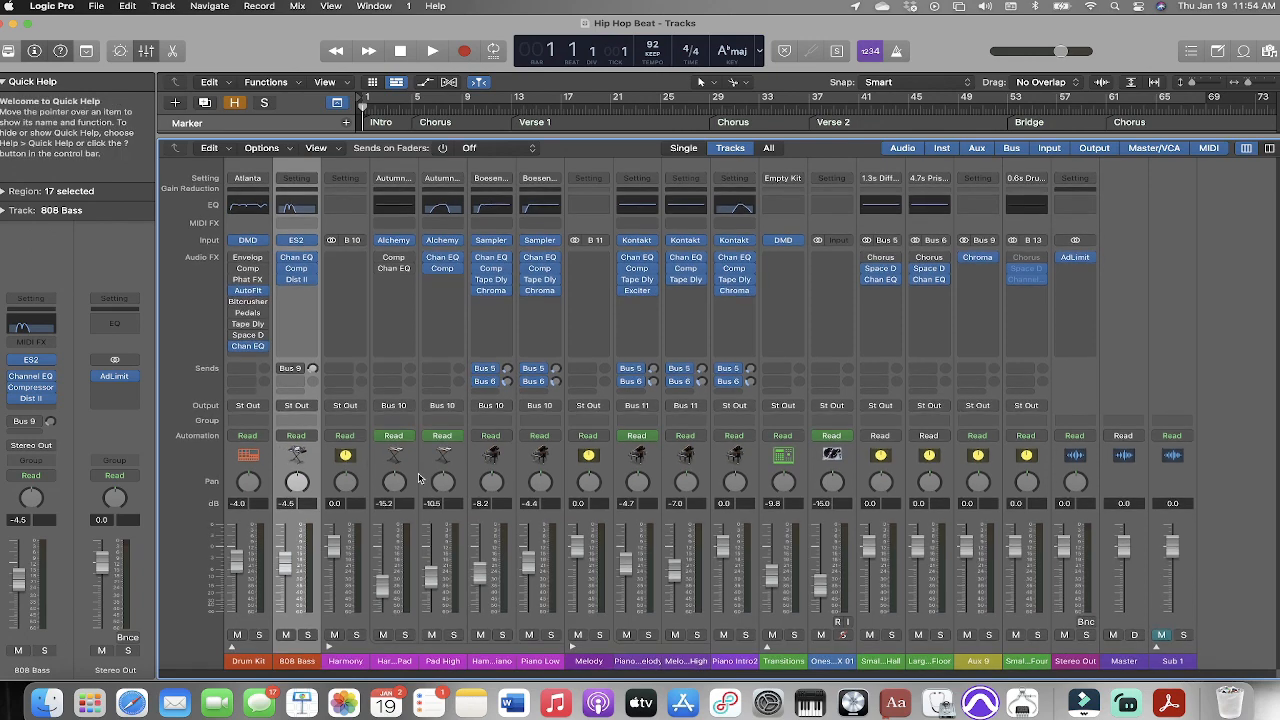
left_click(767, 648)
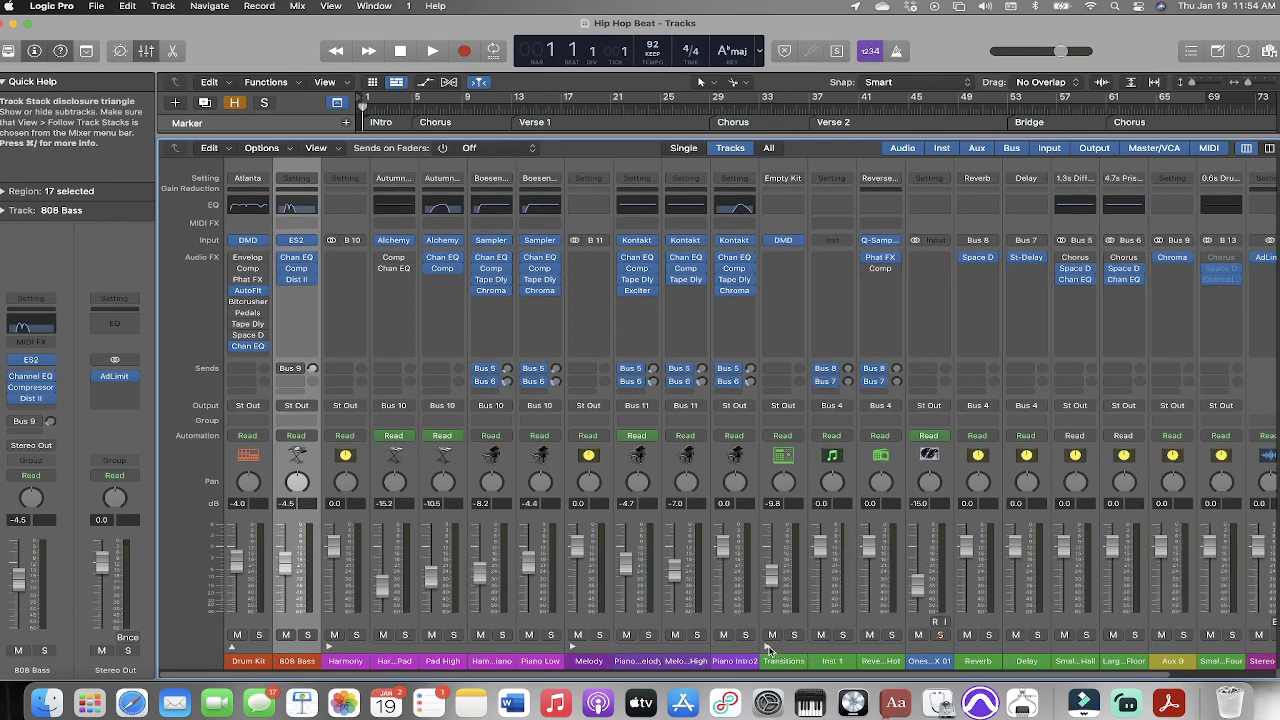
key("x")
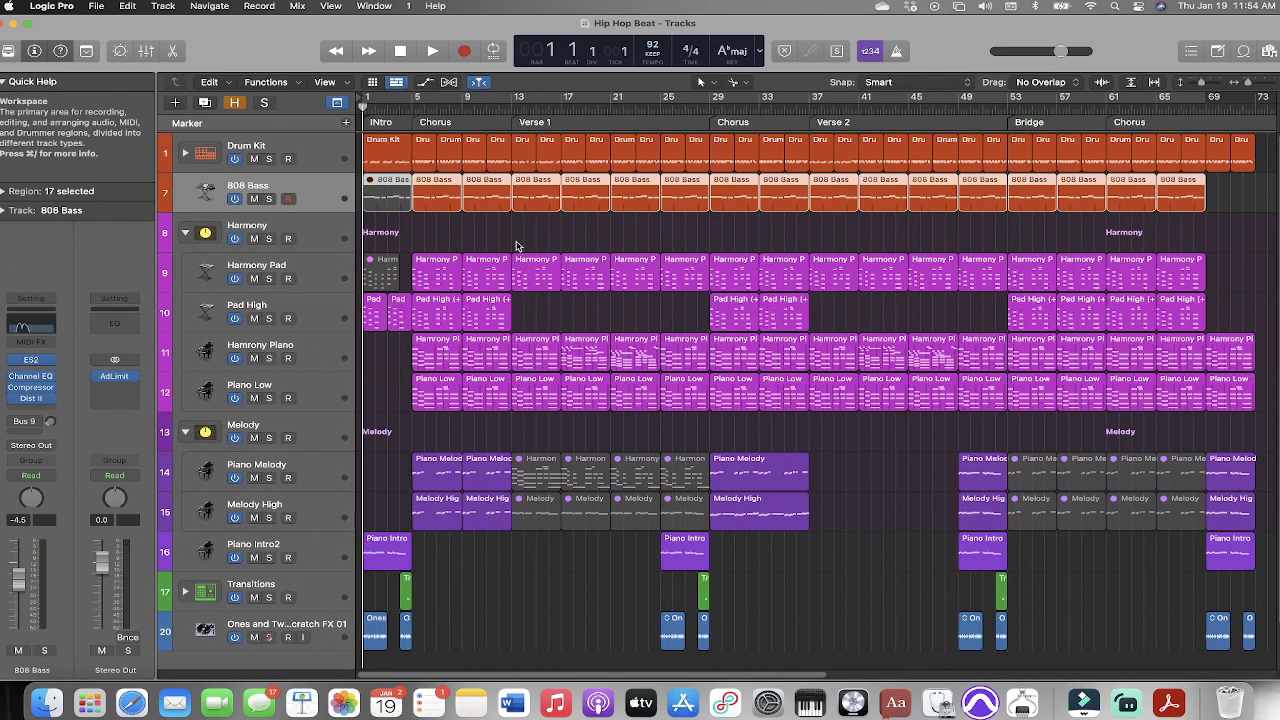
Play the Hip Hop Beat project from bar 1
key("space")
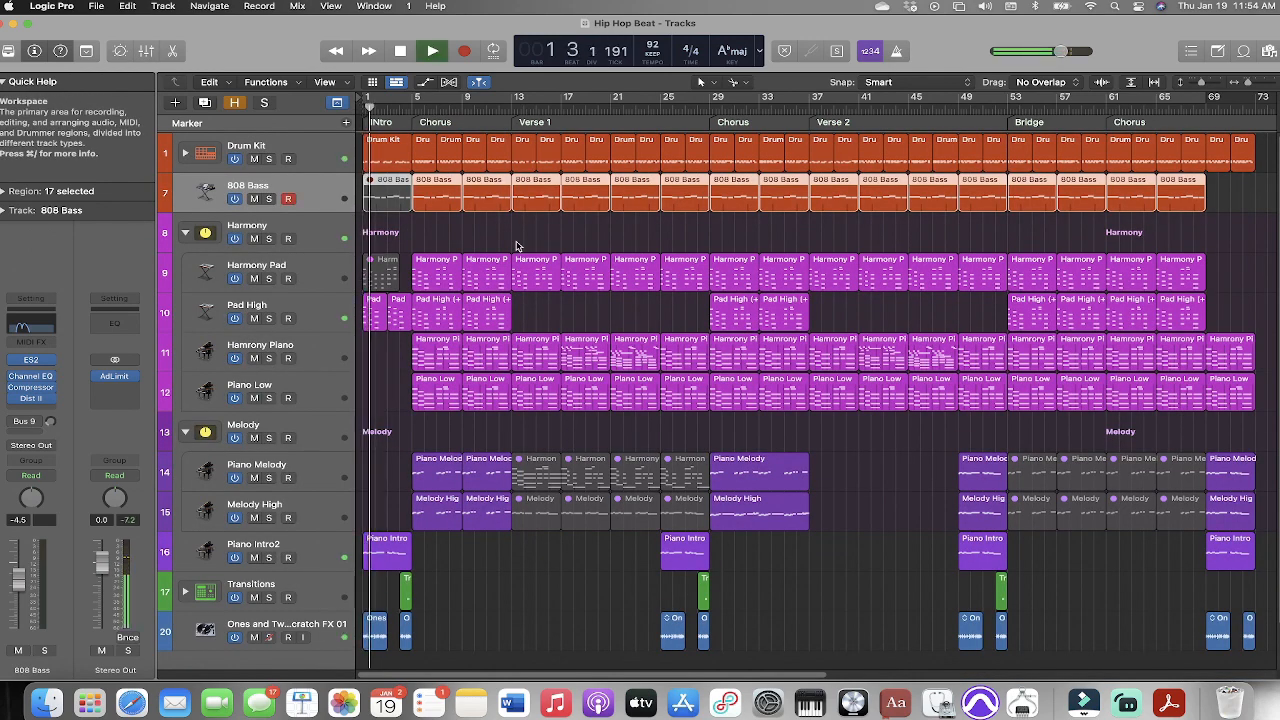